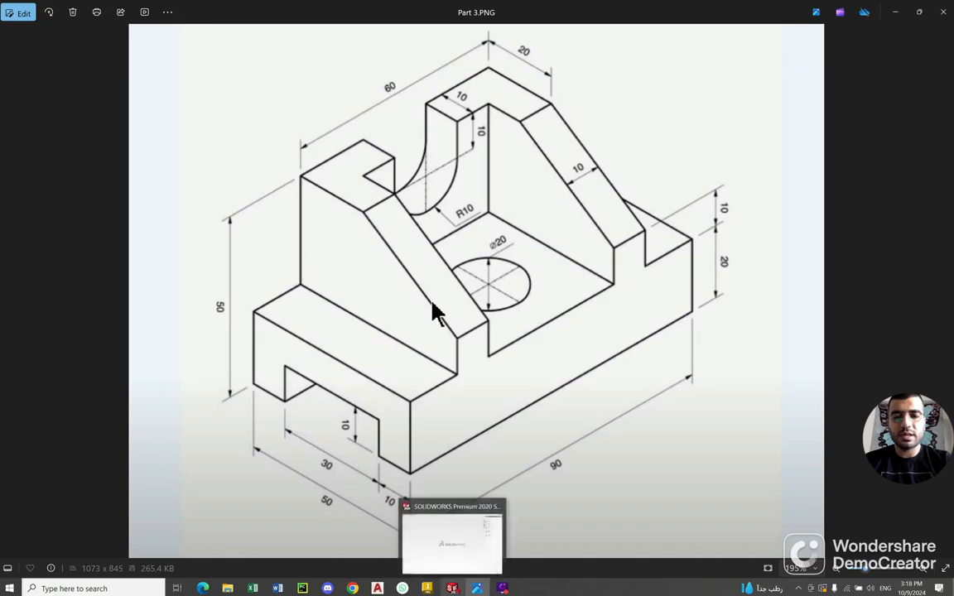
# Switch to SOLIDWORKS, create a new part document and set its unit system to MMGS (millimeter, gram, second)
pyautogui.click(452, 588)
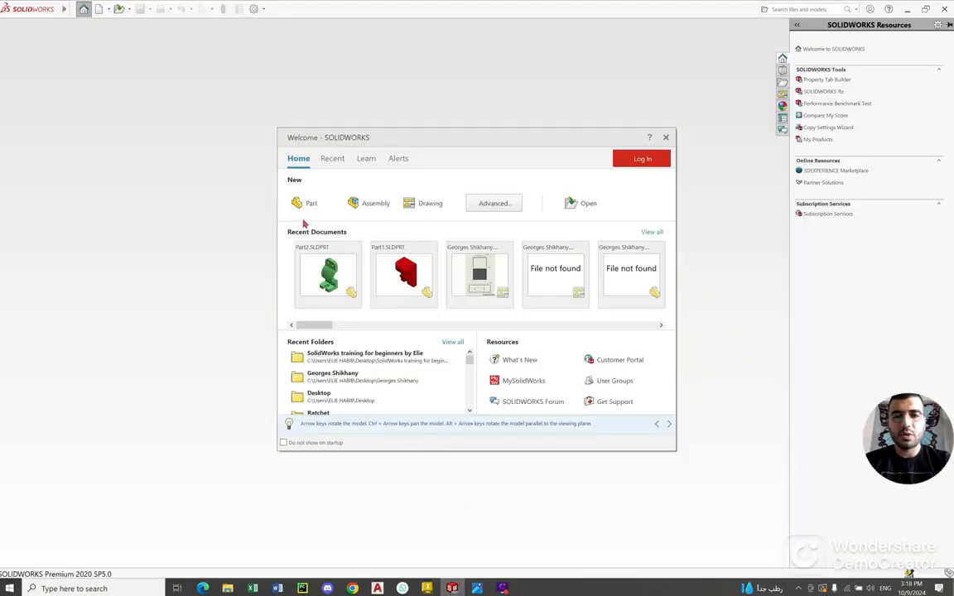
pyautogui.click(308, 203)
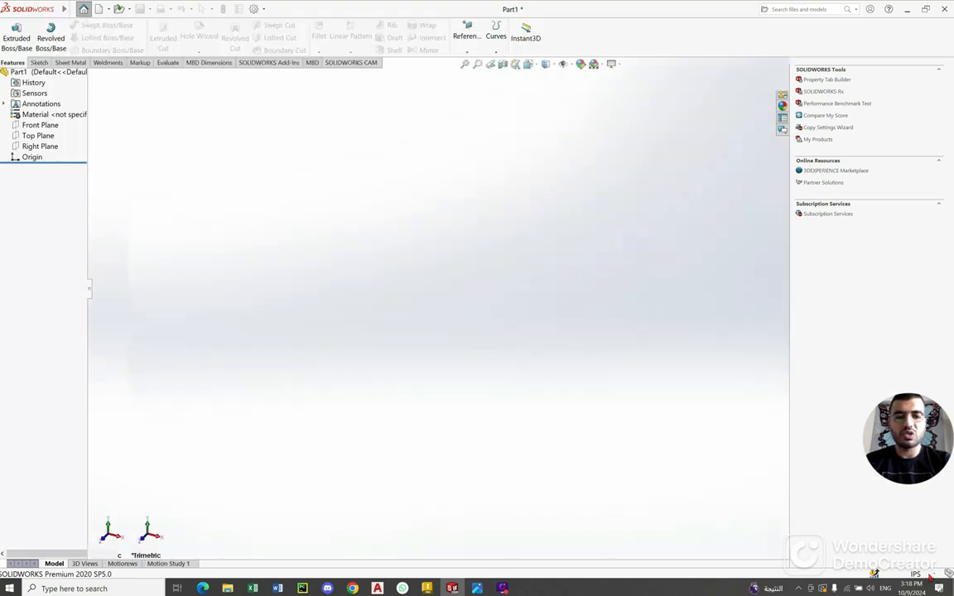
pyautogui.click(930, 578)
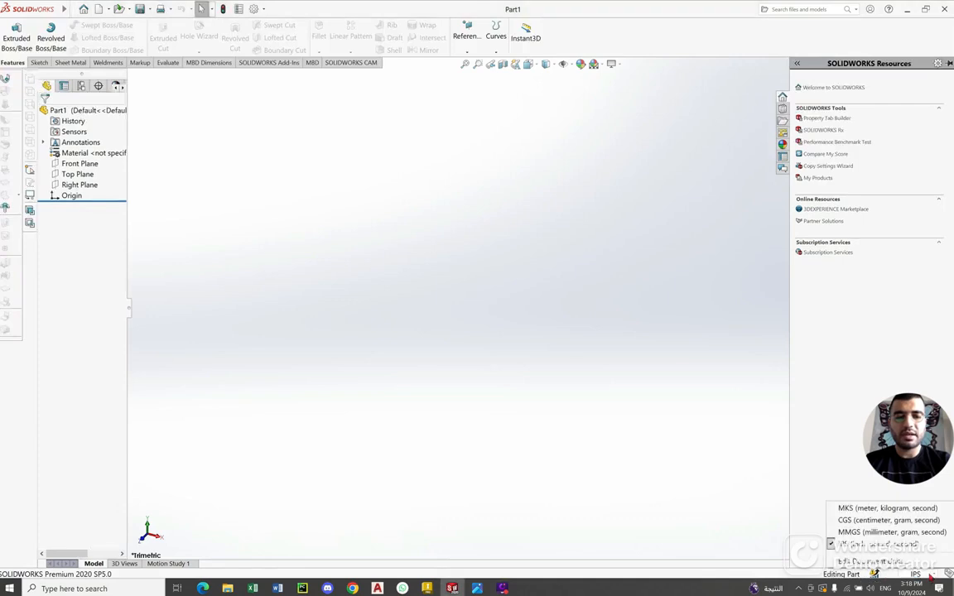
pyautogui.click(860, 532)
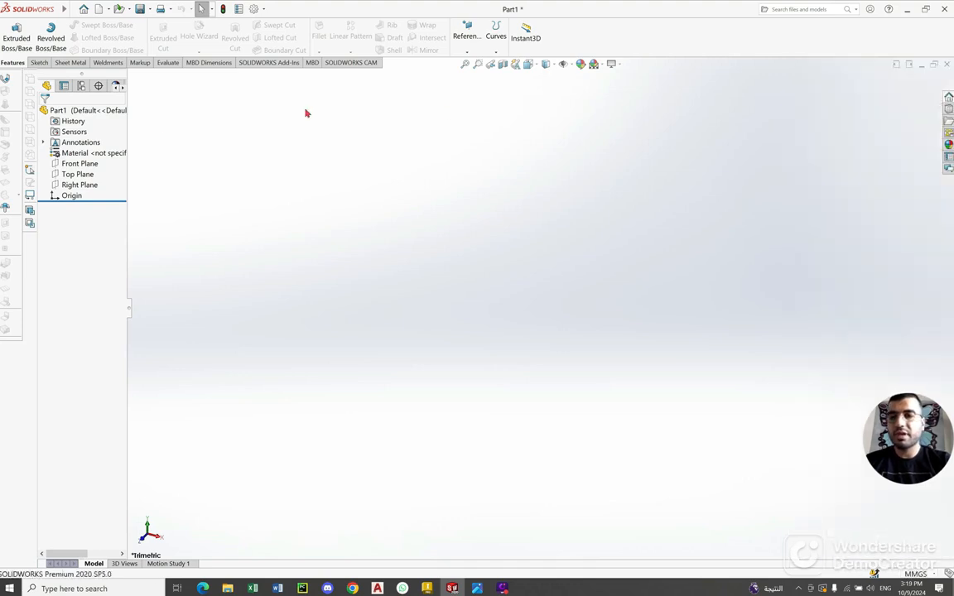
# Orient the view normal to the Front Plane and start a new sketch on it
pyautogui.rightClick(81, 169)
pyautogui.click(128, 152)
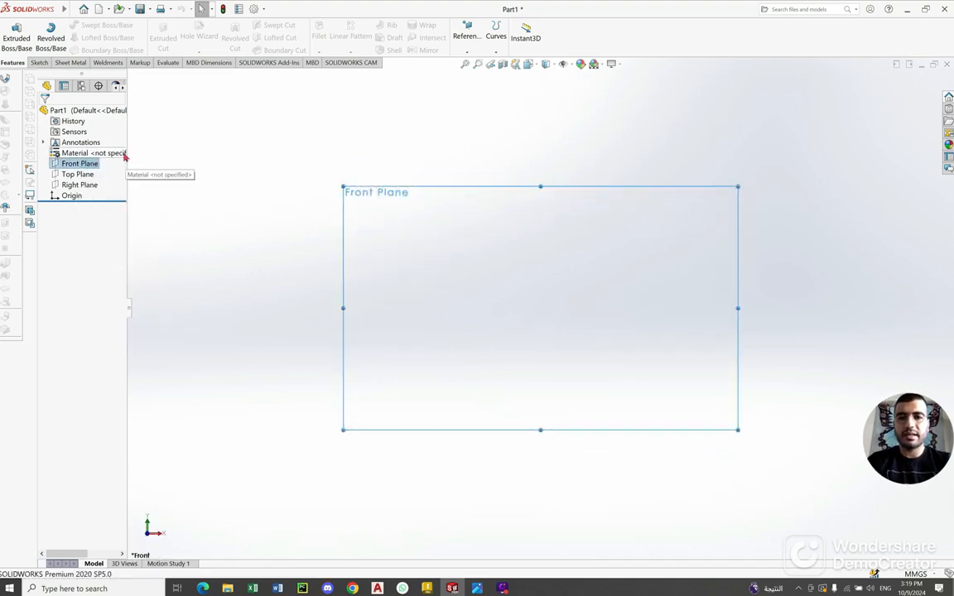
pyautogui.click(42, 64)
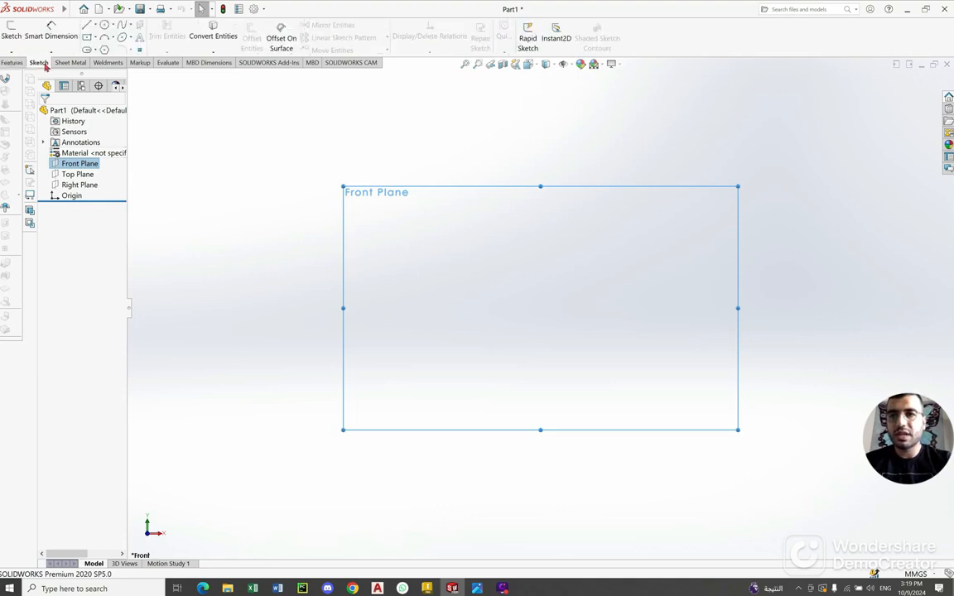
pyautogui.click(16, 35)
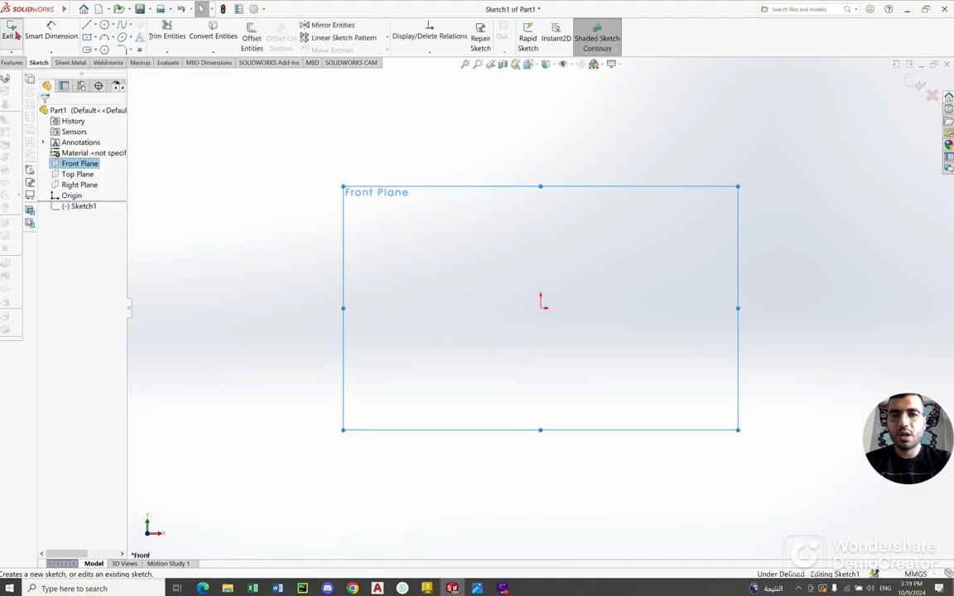
# Consult the Part 3 drawing and sketch a center rectangle about 108 mm wide and 154 mm high, centred on the origin
pyautogui.click(476, 587)
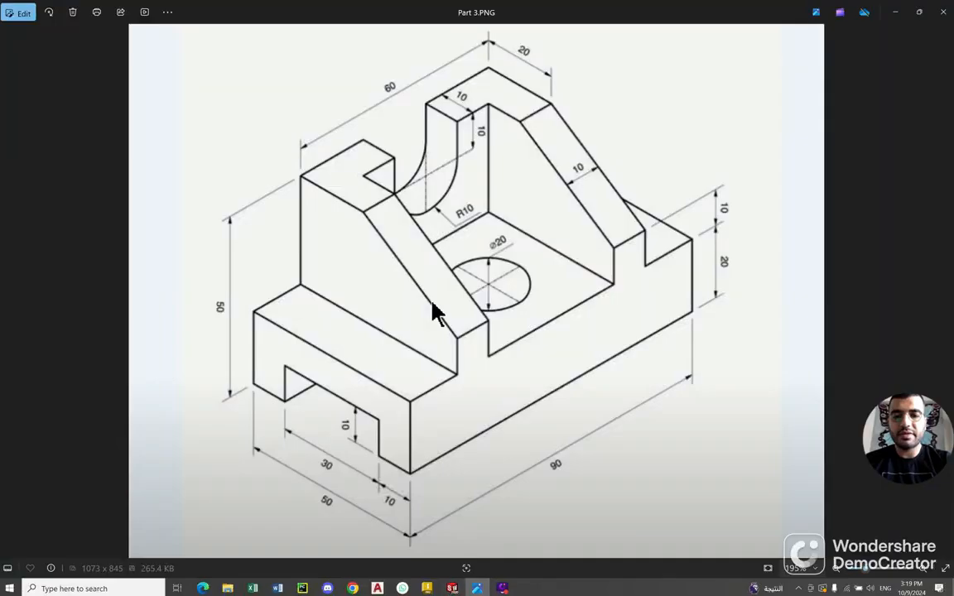
pyautogui.hotkey('alt', 'Tab')
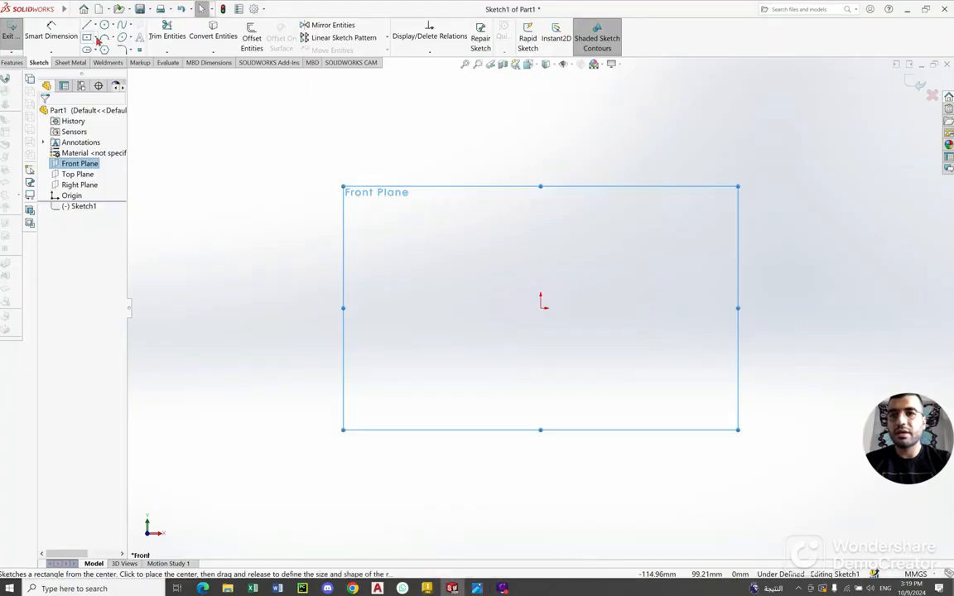
pyautogui.click(97, 38)
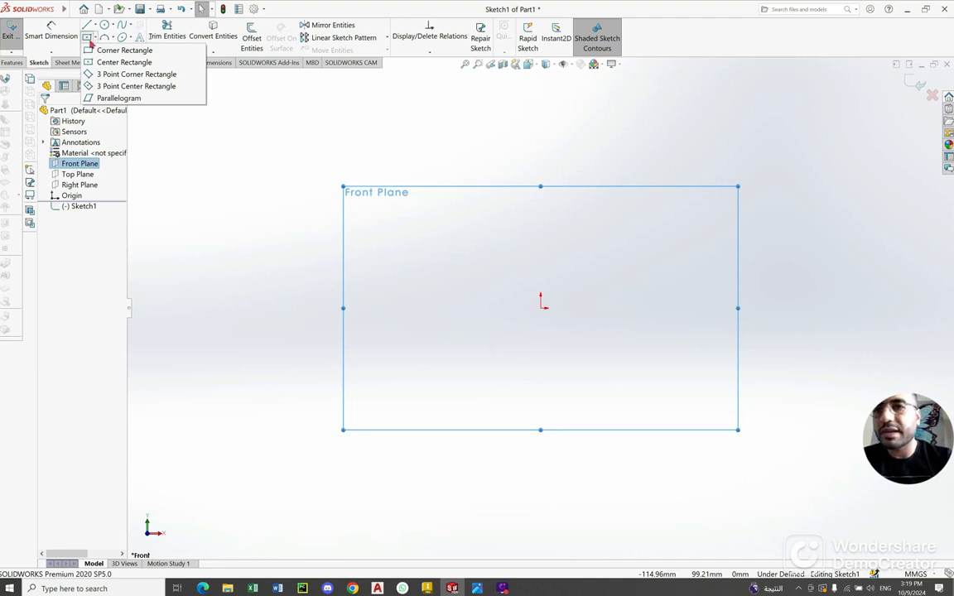
pyautogui.click(95, 59)
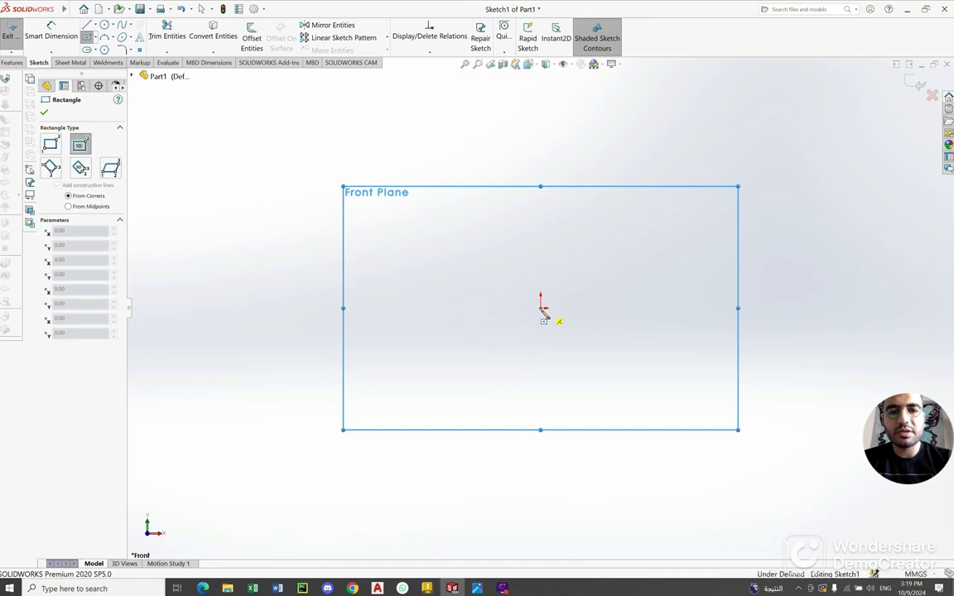
pyautogui.click(541, 309)
pyautogui.click(664, 142)
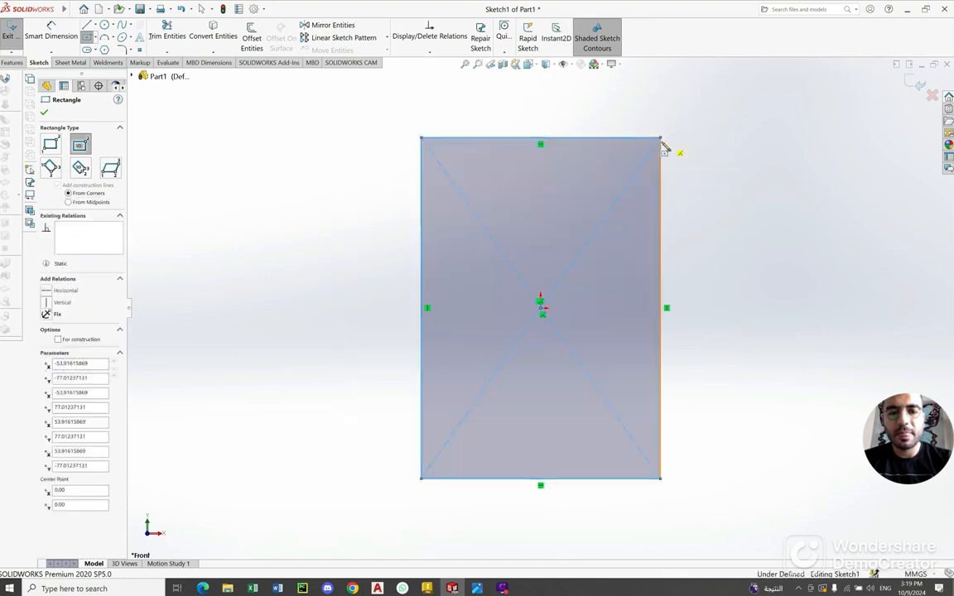
# Check the reference drawing and dimension the rectangle's vertical side to 90 mm
pyautogui.click(477, 588)
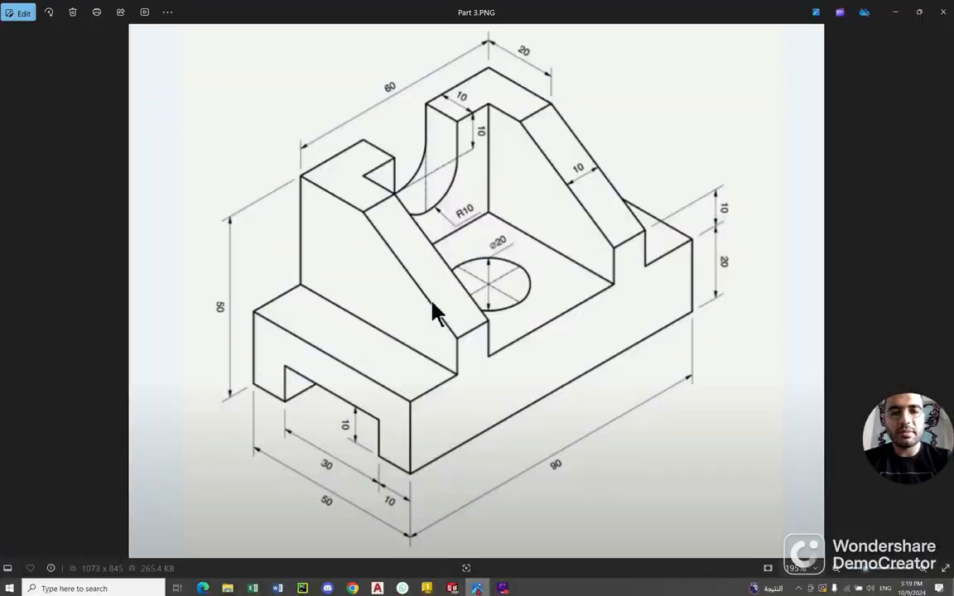
pyautogui.hotkey('alt', 'Tab')
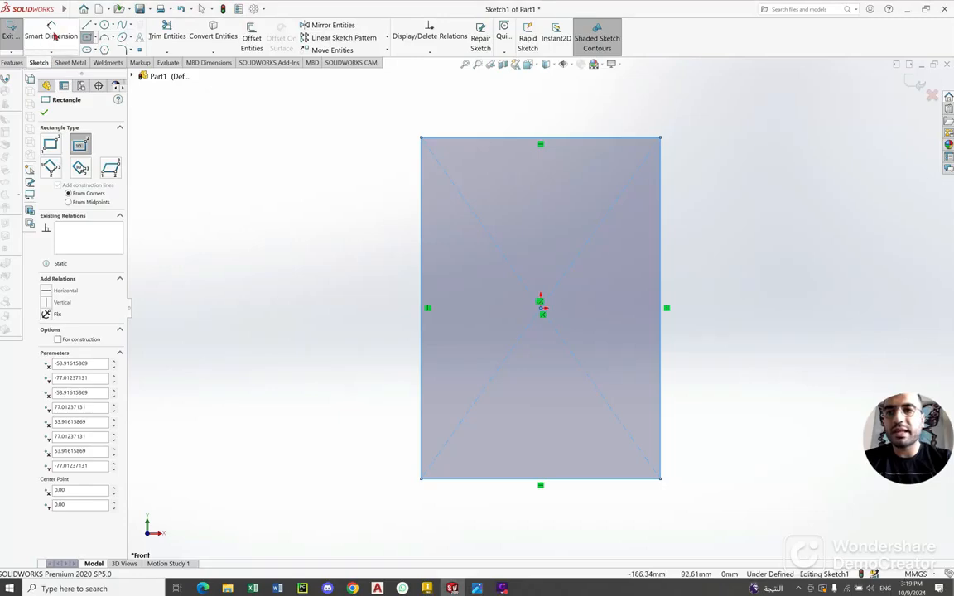
pyautogui.click(51, 33)
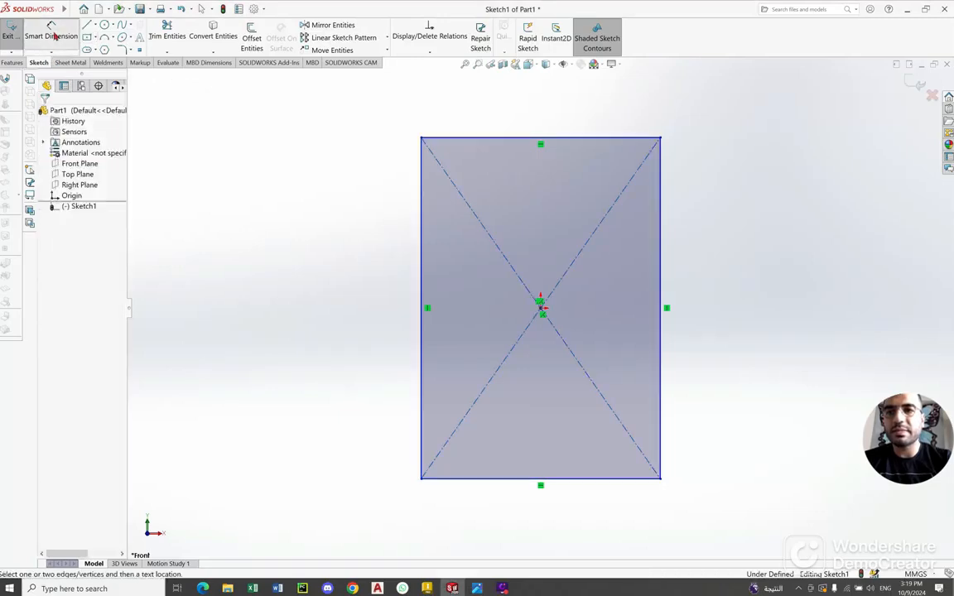
pyautogui.click(694, 233)
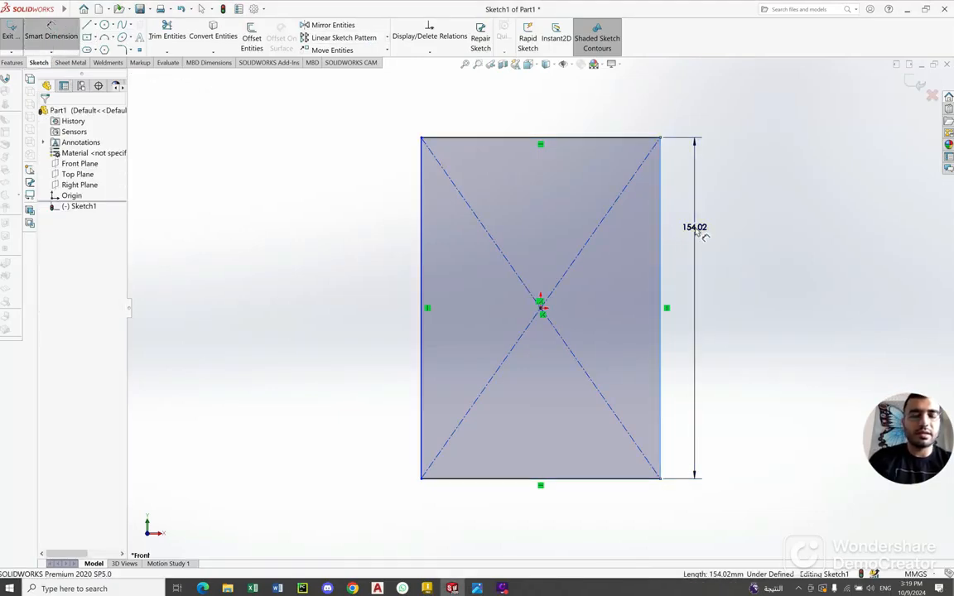
pyautogui.click(703, 237)
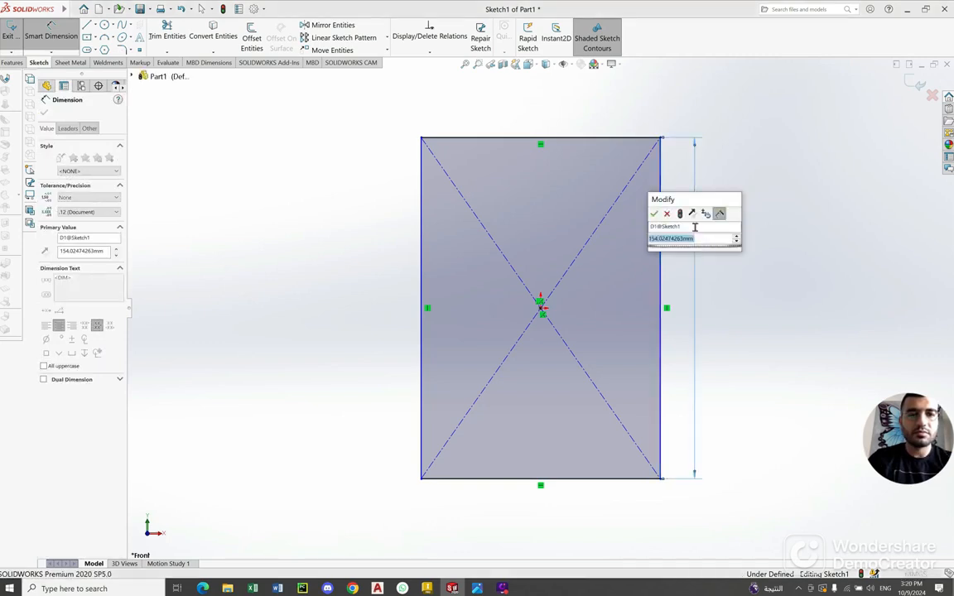
pyautogui.click(654, 214)
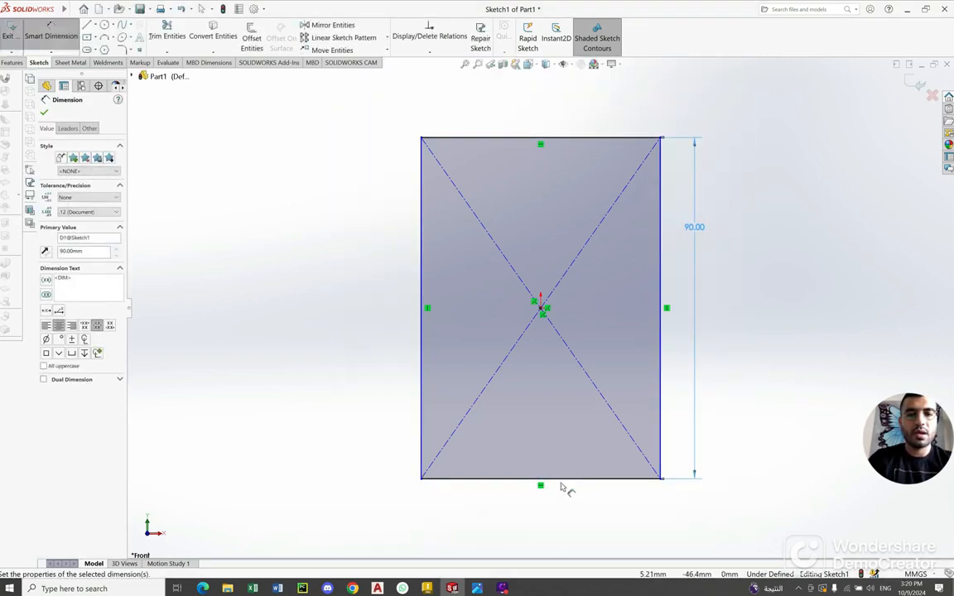
# Dimension the rectangle's lower horizontal side to 50 mm, compare it with the reference drawing and finish dimensioning
pyautogui.click(562, 488)
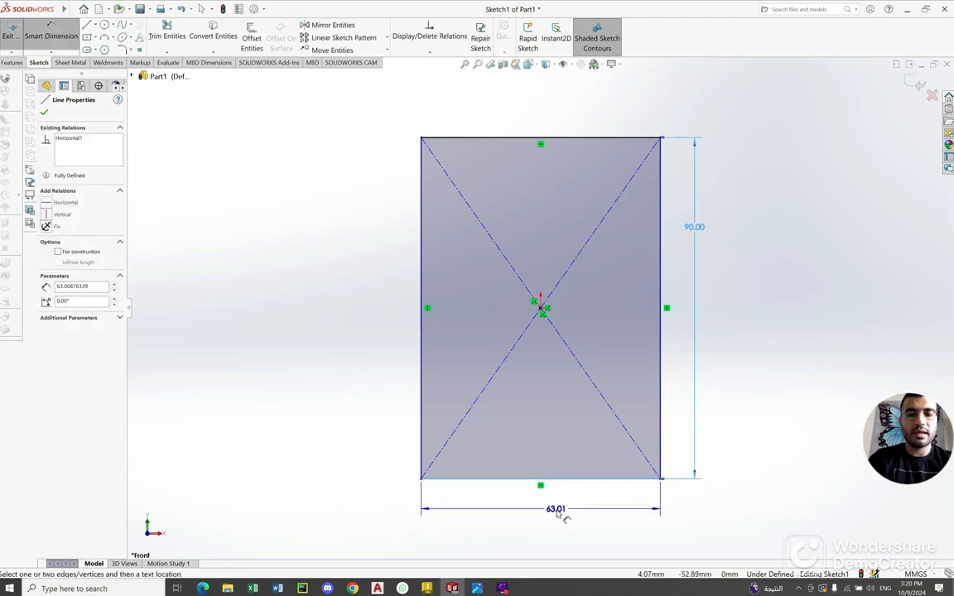
pyautogui.click(565, 514)
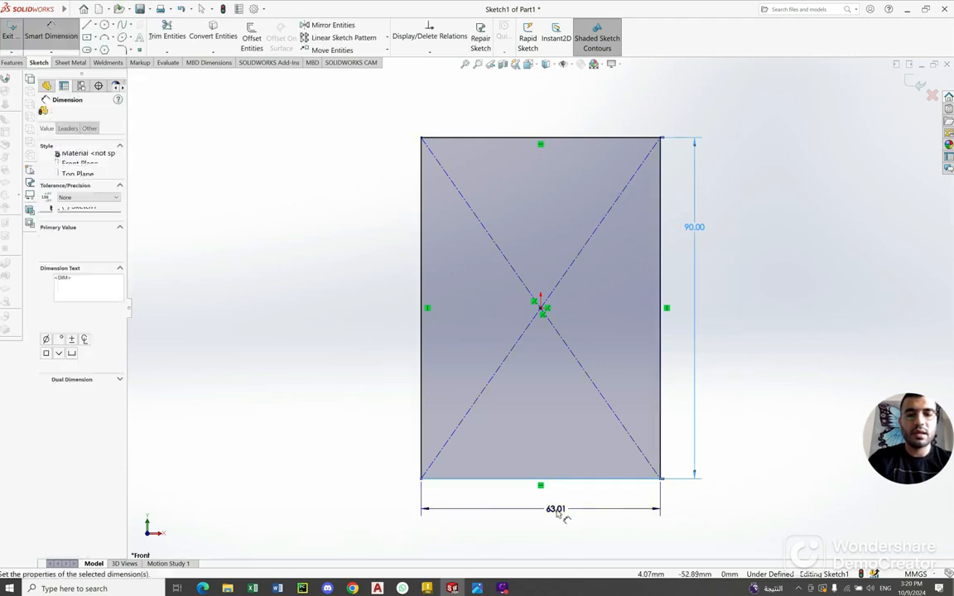
pyautogui.write('5')
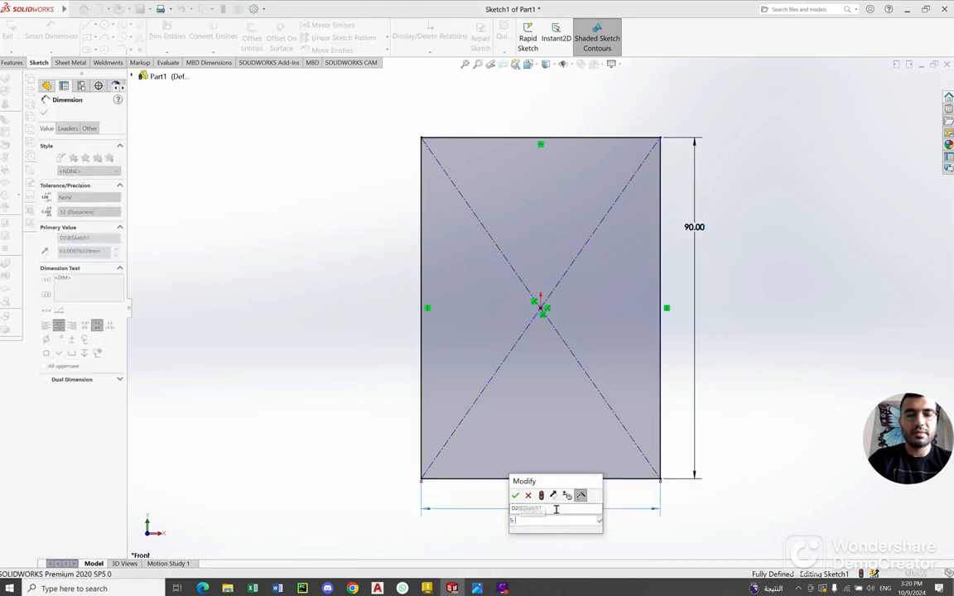
pyautogui.write('0')
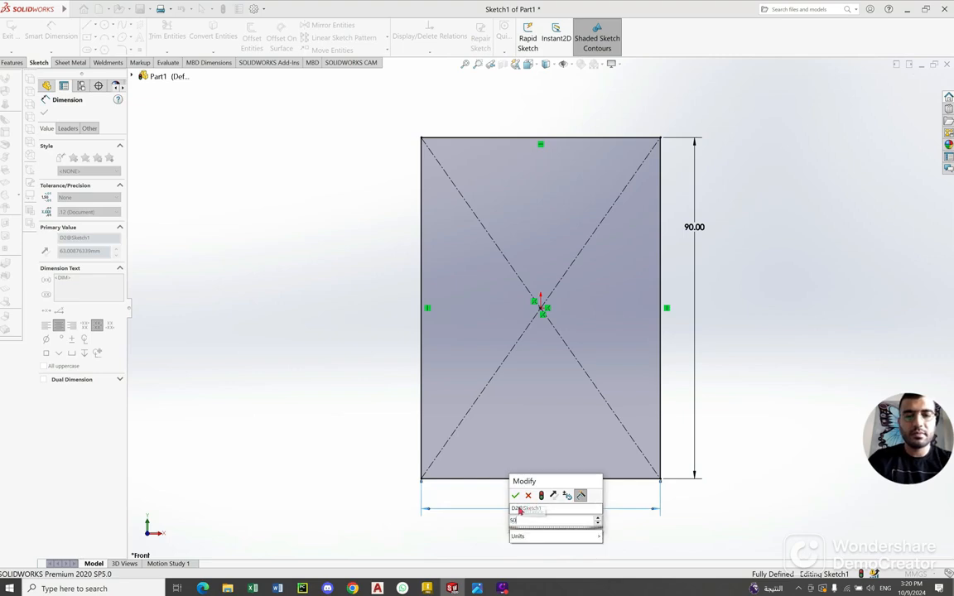
pyautogui.click(516, 496)
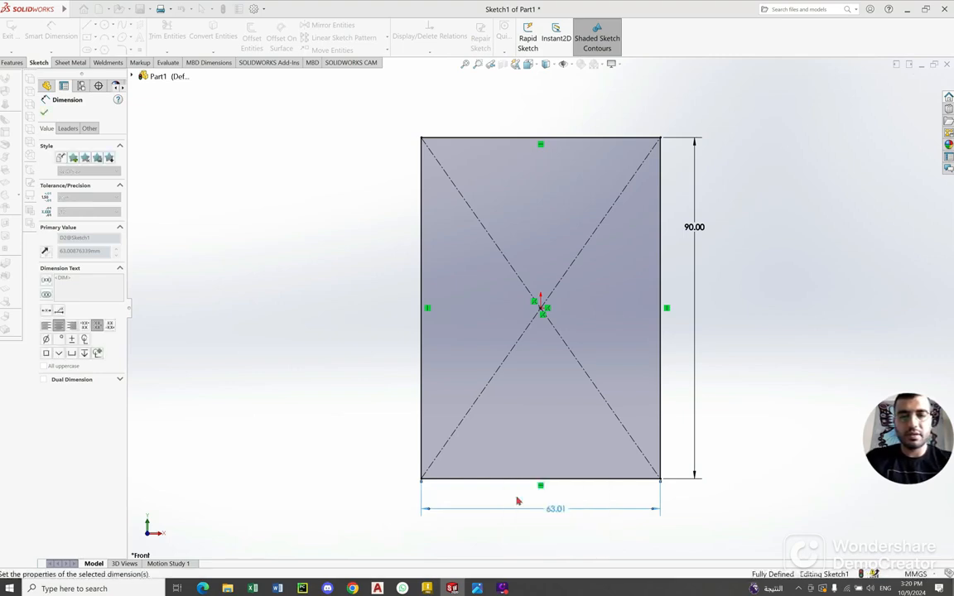
pyautogui.click(477, 587)
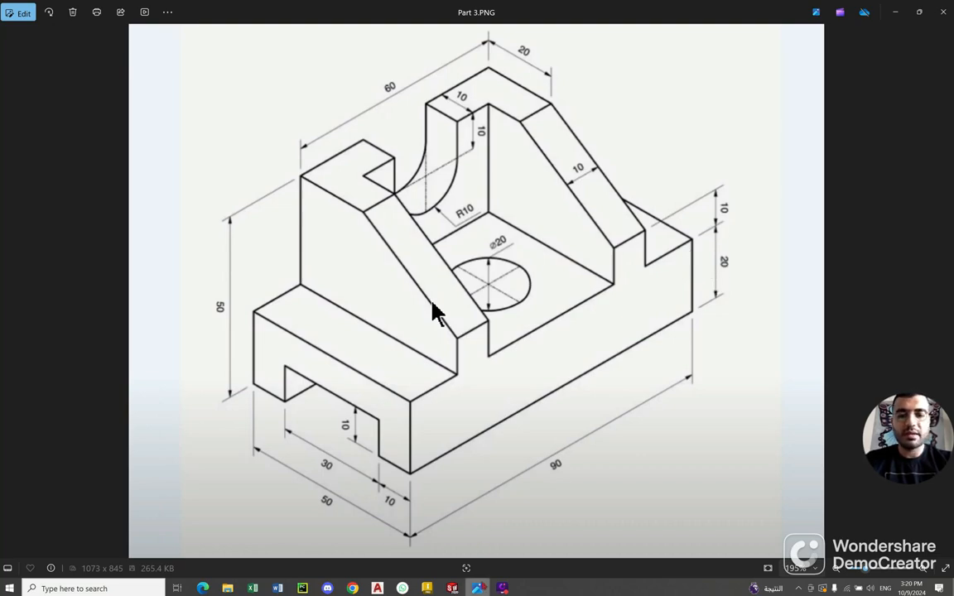
pyautogui.hotkey('alt', 'Tab')
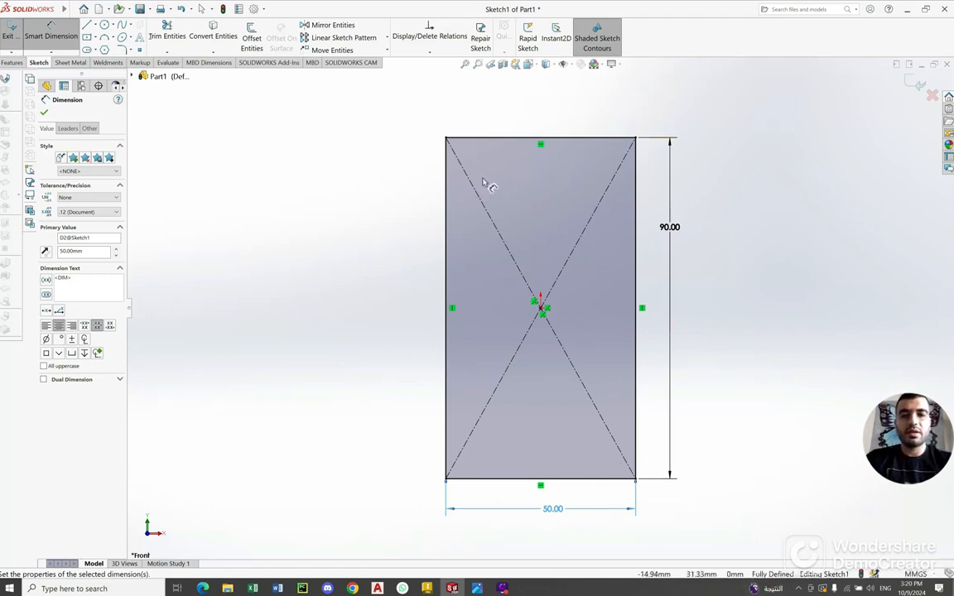
pyautogui.click(45, 115)
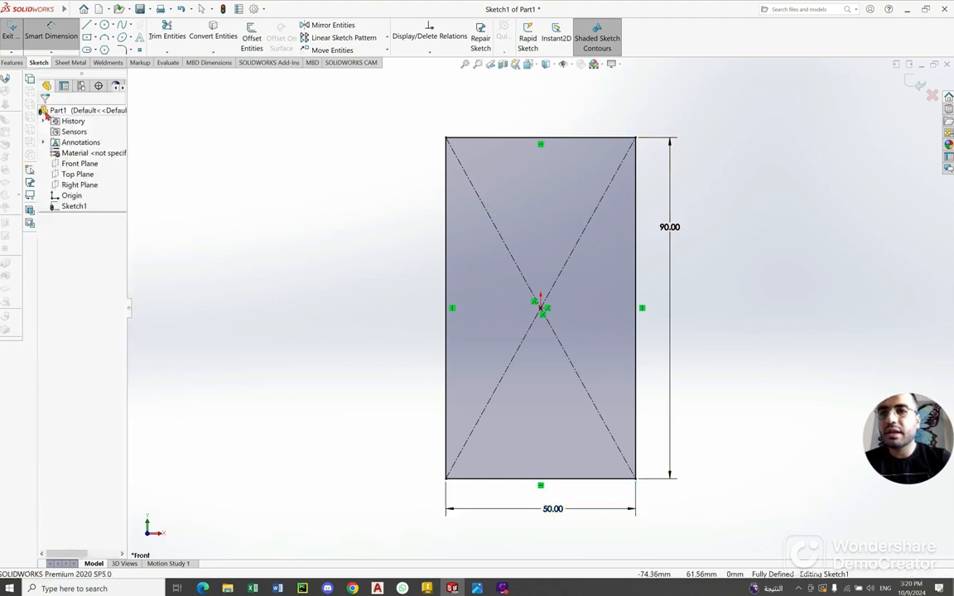
# Check the base thickness in the reference drawing and extrude the rectangle 20 mm as a blind boss
pyautogui.click(13, 62)
pyautogui.click(476, 587)
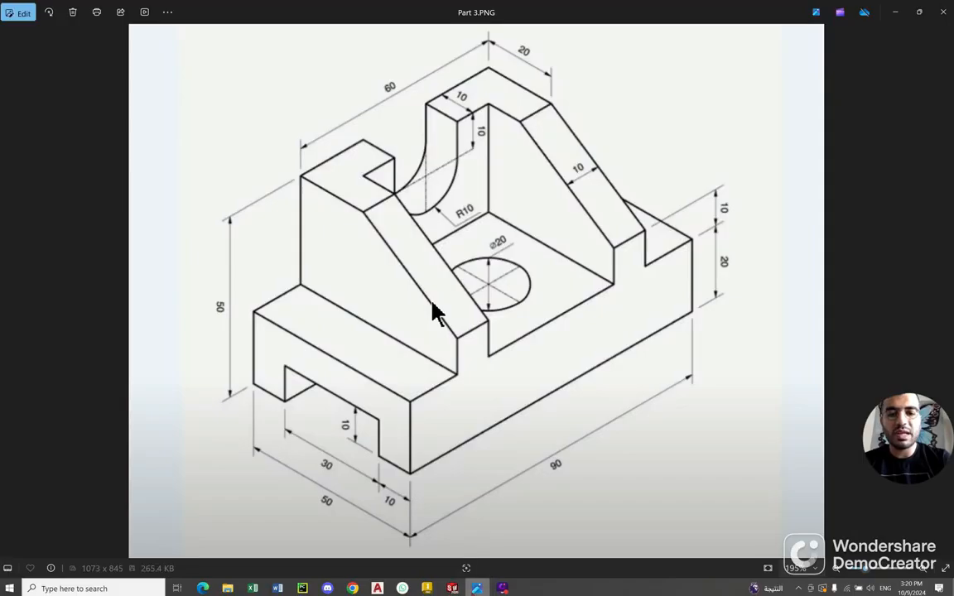
pyautogui.hotkey('alt', 'Tab')
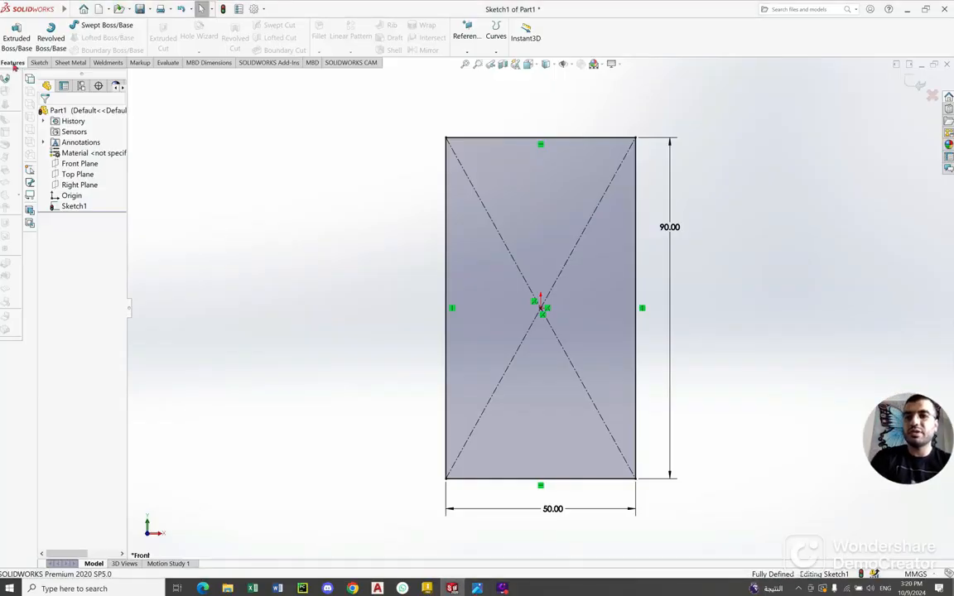
pyautogui.click(16, 37)
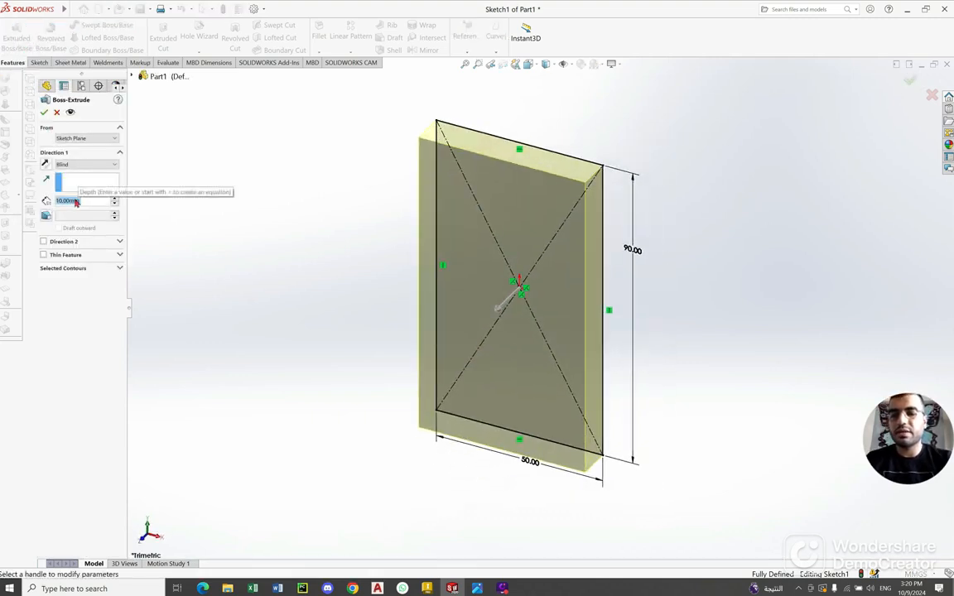
pyautogui.write('20')
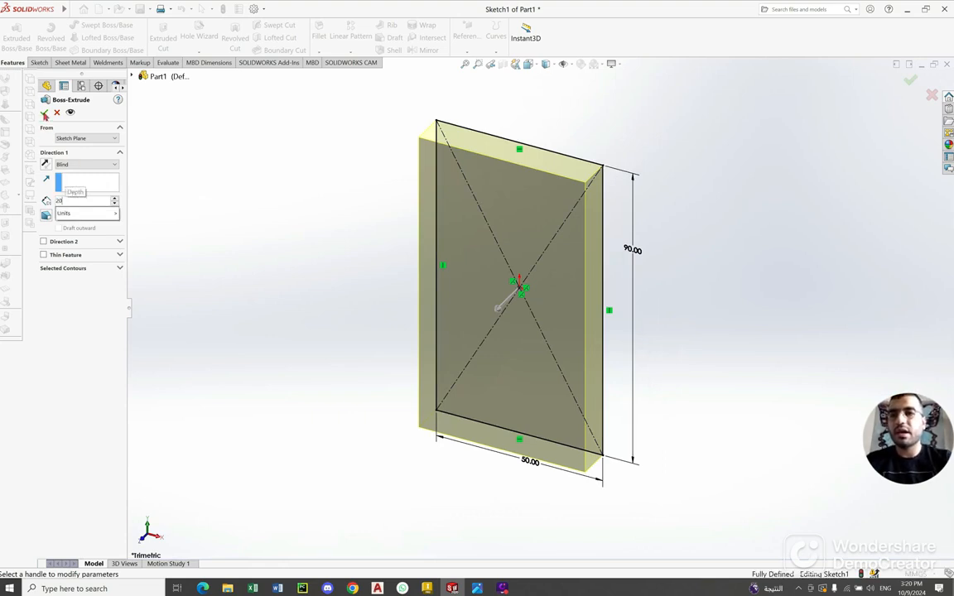
pyautogui.press('Return')
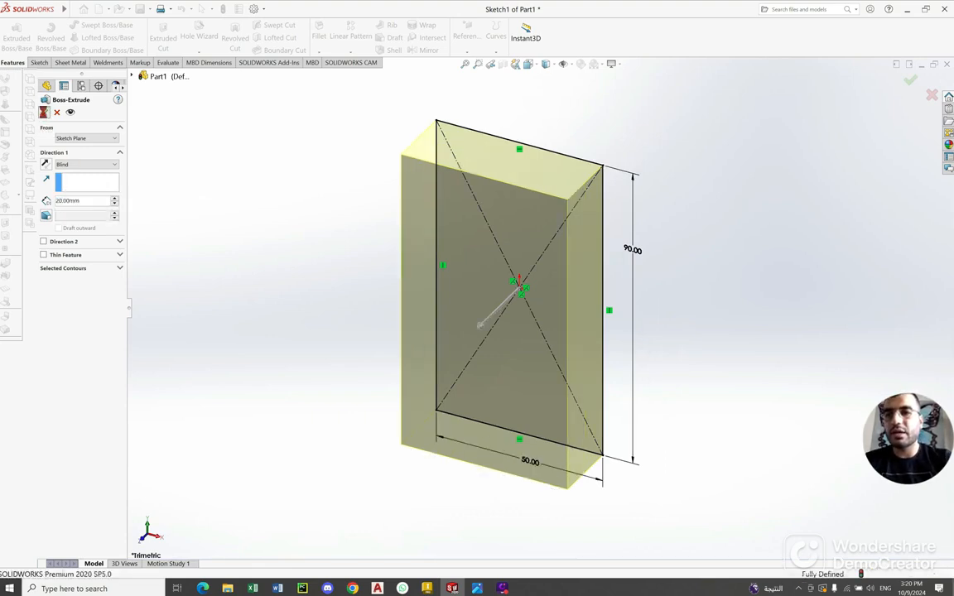
pyautogui.click(44, 111)
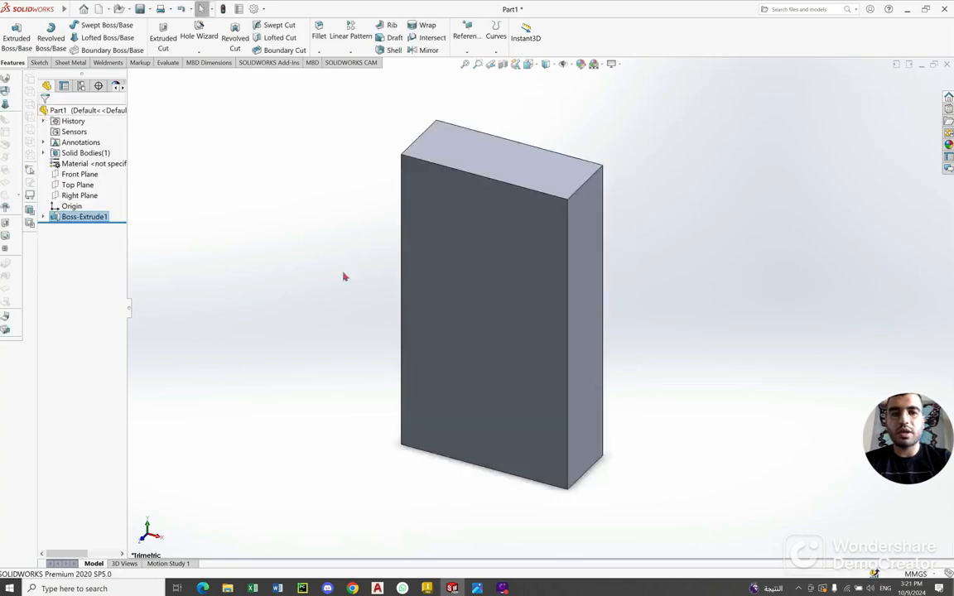
# Look over the Part 3 reference drawing and save the model as Part3 in the SolidWorks training folder
pyautogui.click(477, 588)
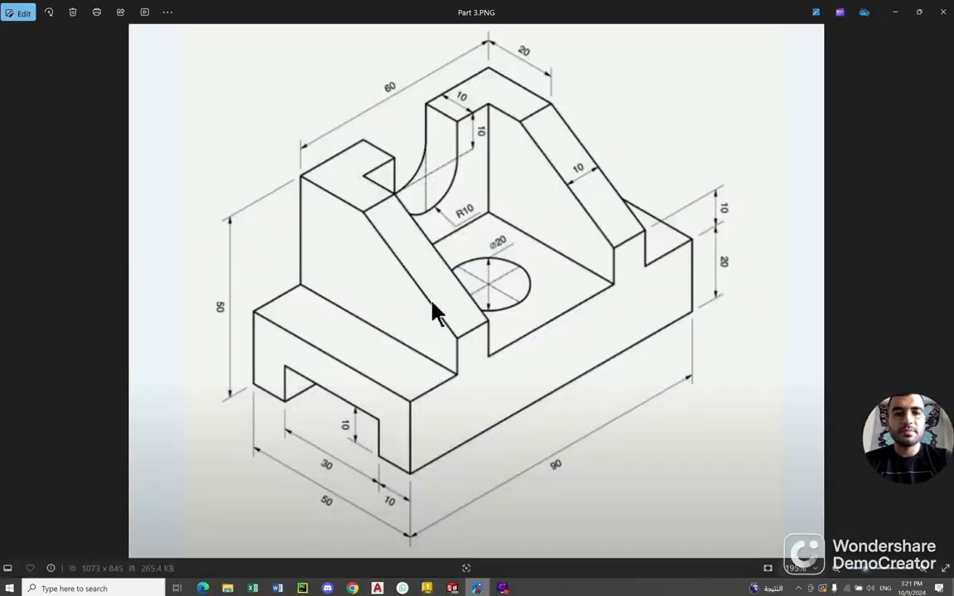
pyautogui.click(477, 588)
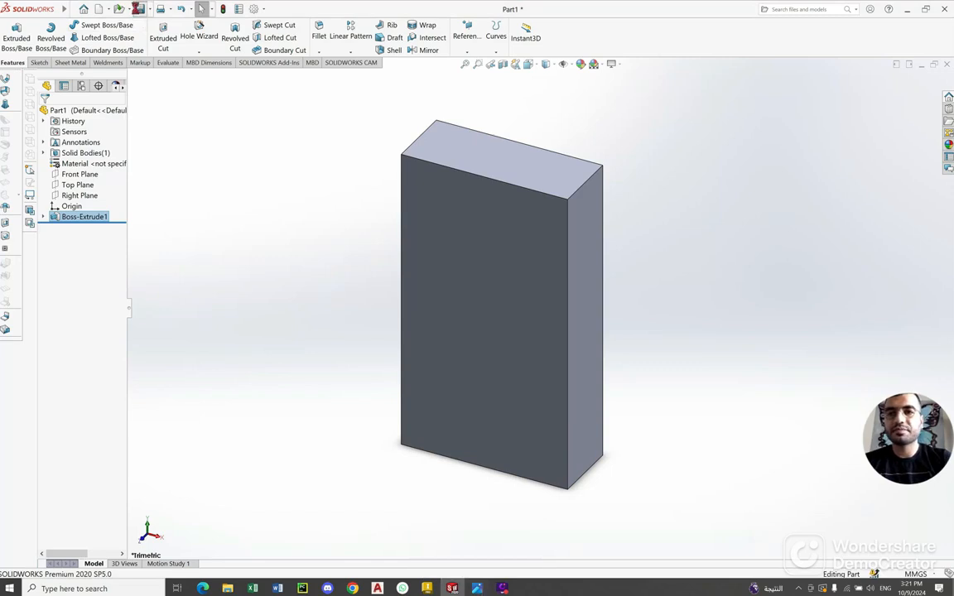
pyautogui.click(139, 9)
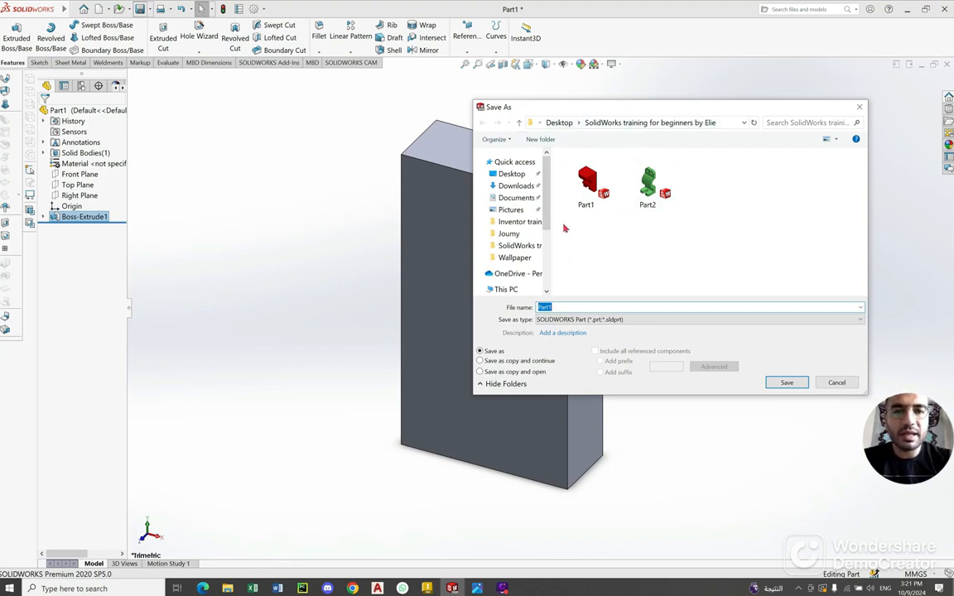
pyautogui.click(554, 307)
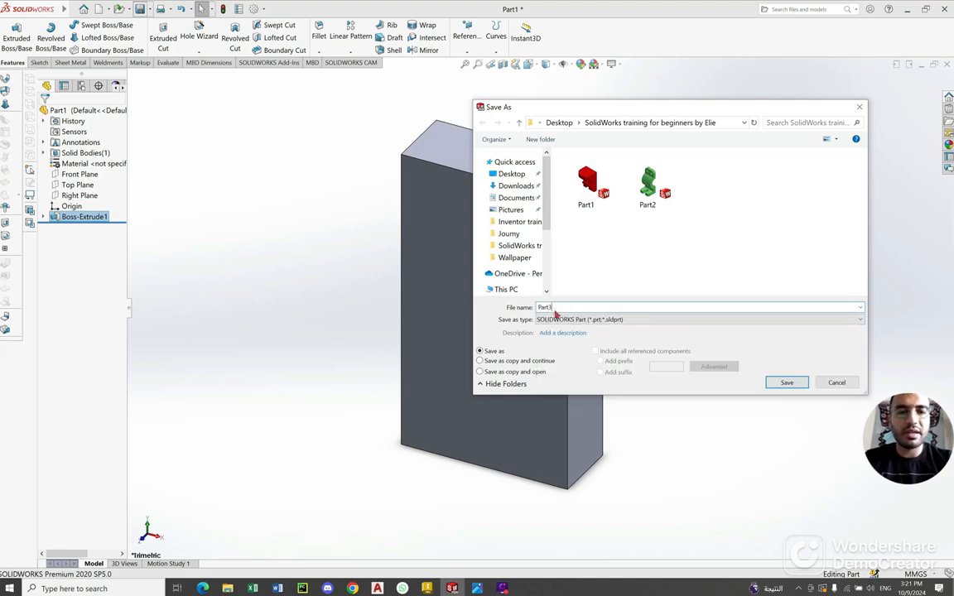
pyautogui.click(787, 382)
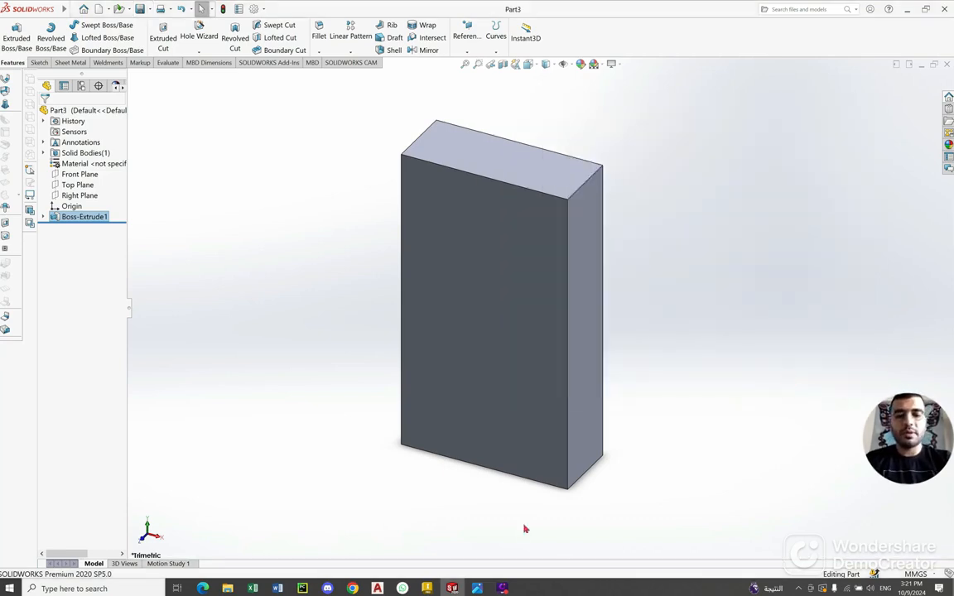
# Check the bottom slot's dimensions in the reference drawing and orient the view normal to the block's 50 x 20 mm end face
pyautogui.click(477, 588)
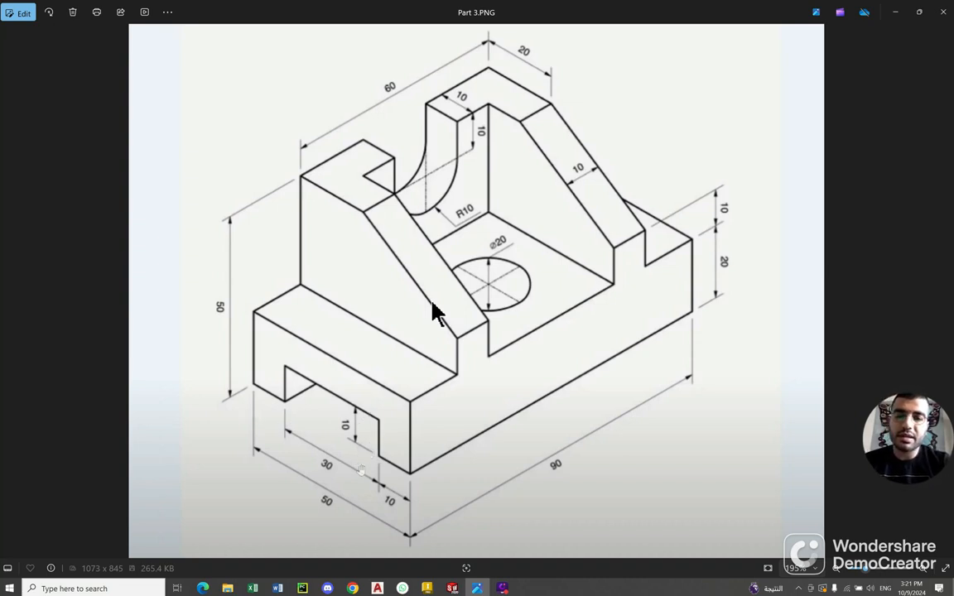
pyautogui.click(477, 588)
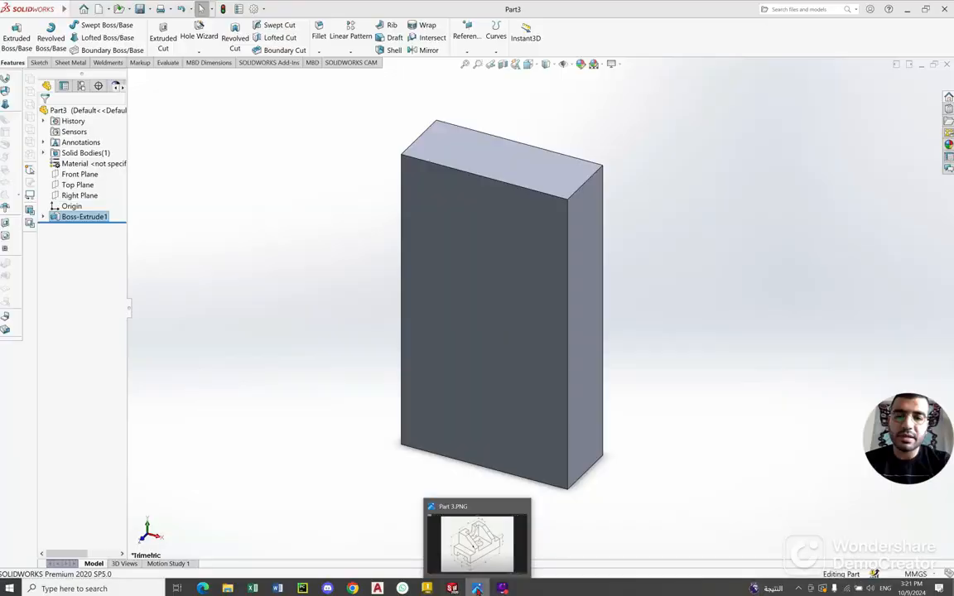
pyautogui.moveTo(489, 426); pyautogui.dragTo(504, 288, button='middle')
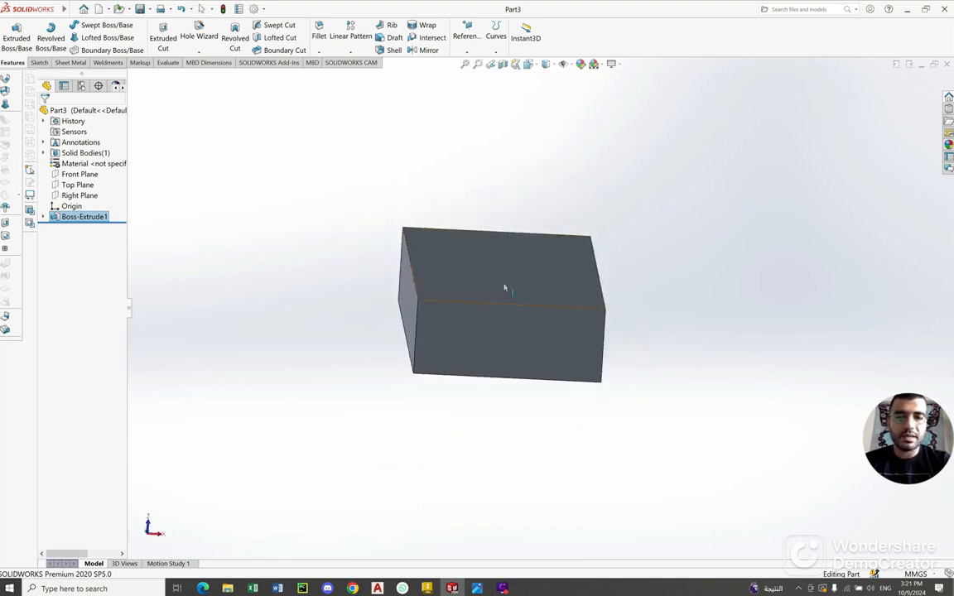
pyautogui.click(495, 335)
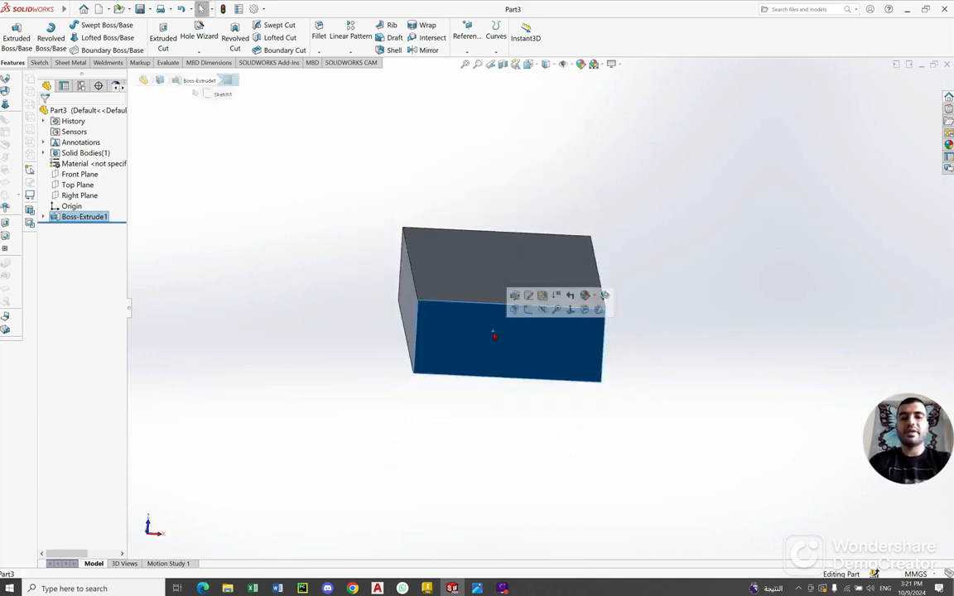
pyautogui.rightClick(493, 333)
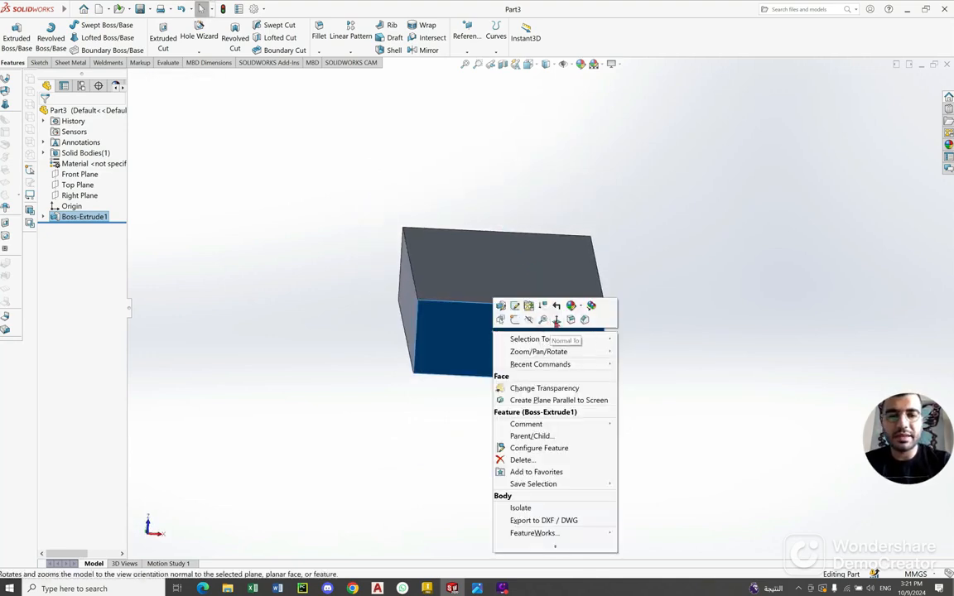
pyautogui.click(557, 321)
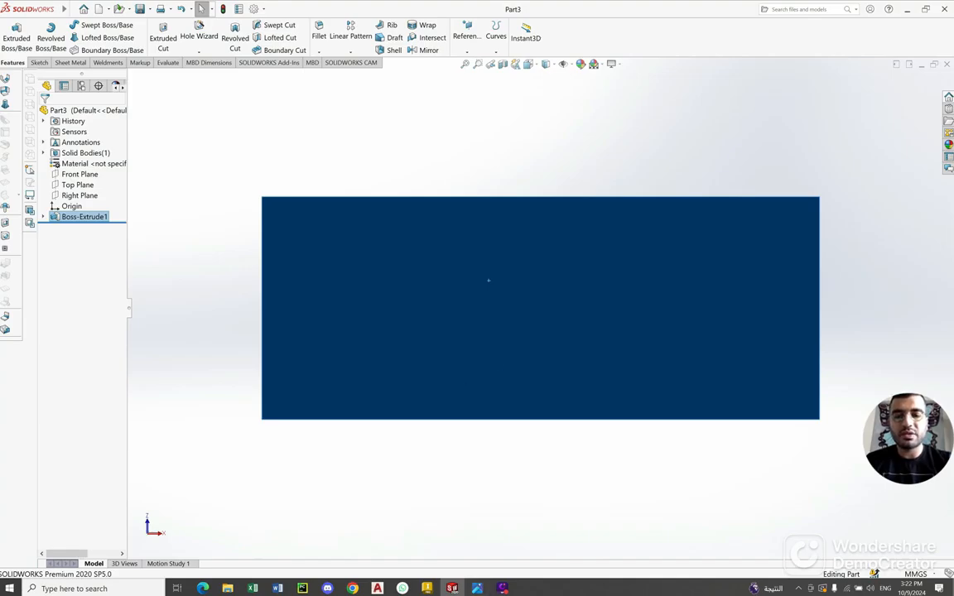
pyautogui.hotkey('alt', 'Tab')
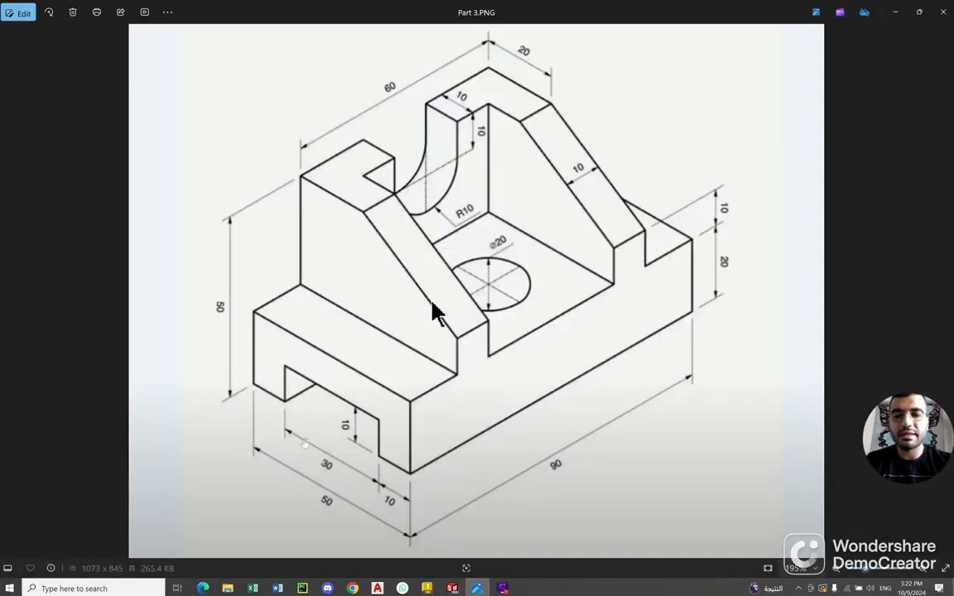
pyautogui.hotkey('alt', 'Tab')
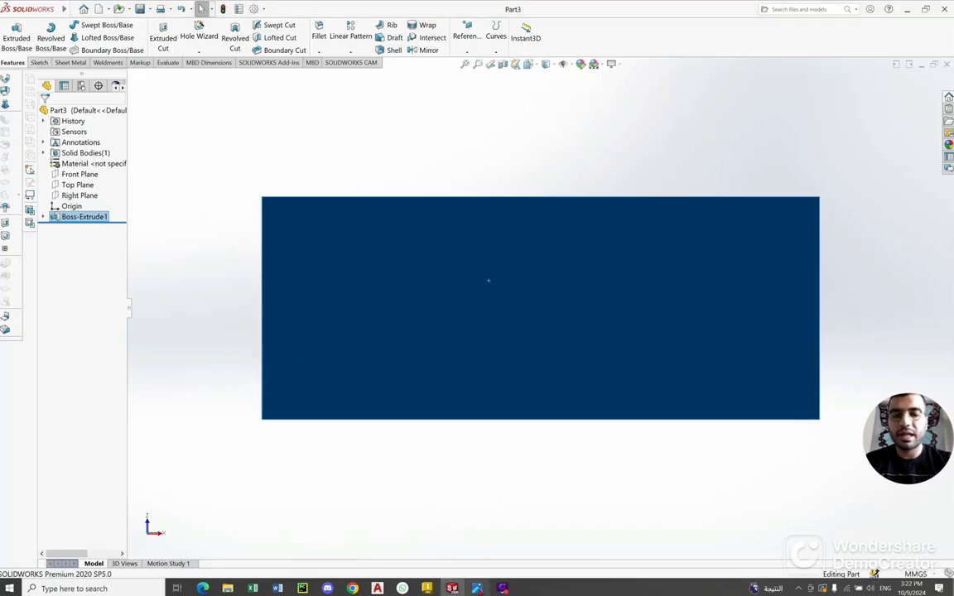
pyautogui.hotkey('alt', 'Tab')
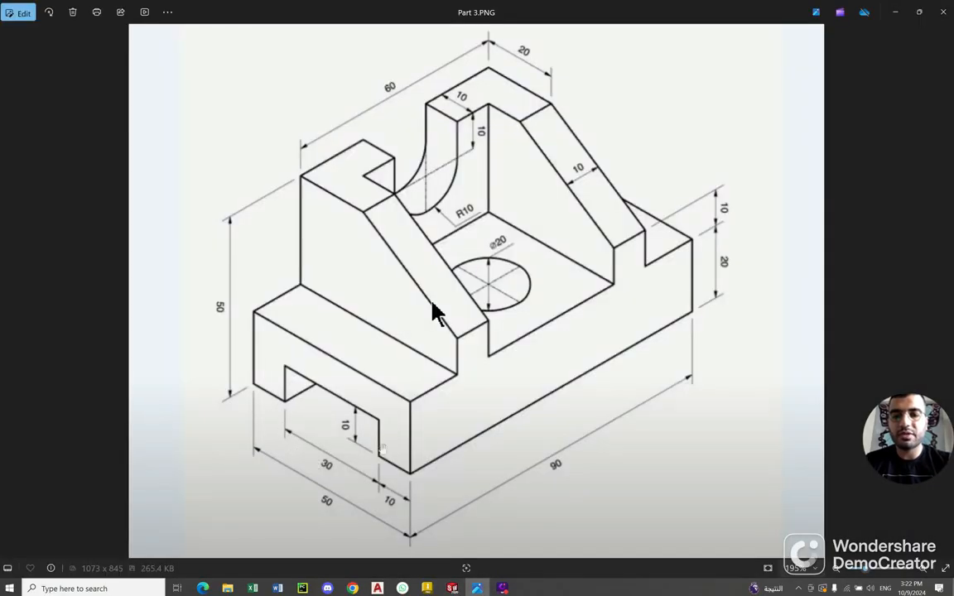
pyautogui.hotkey('alt', 'Tab')
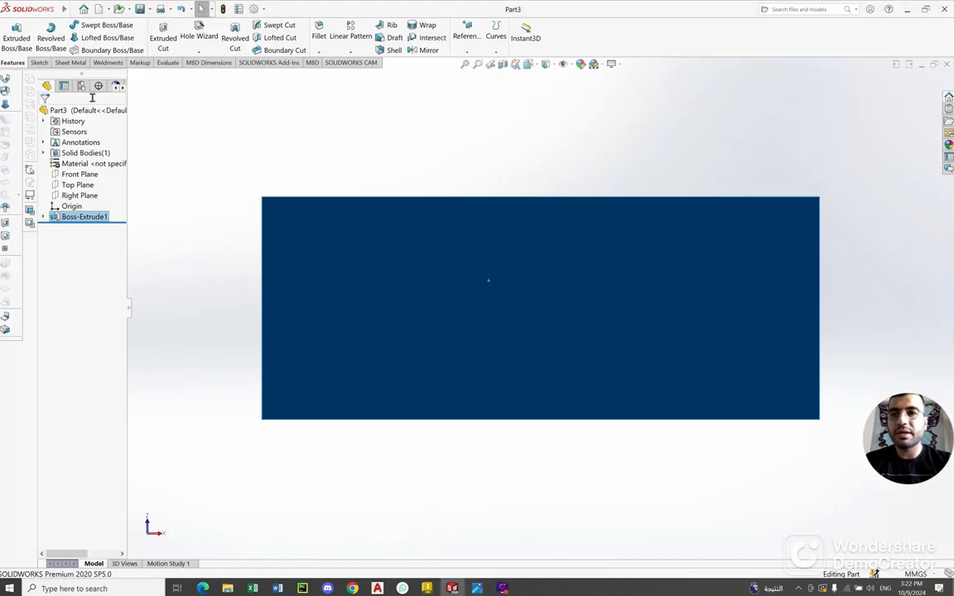
# Sketch a corner rectangle about 27 mm wide and 16 mm high on the selected end face, starting on its lower edge
pyautogui.click(39, 63)
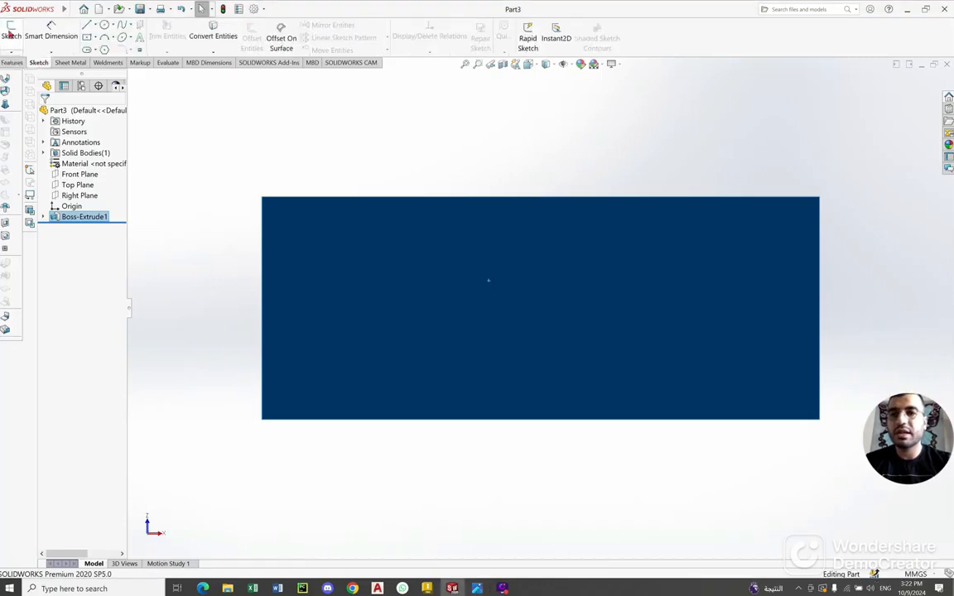
pyautogui.click(11, 34)
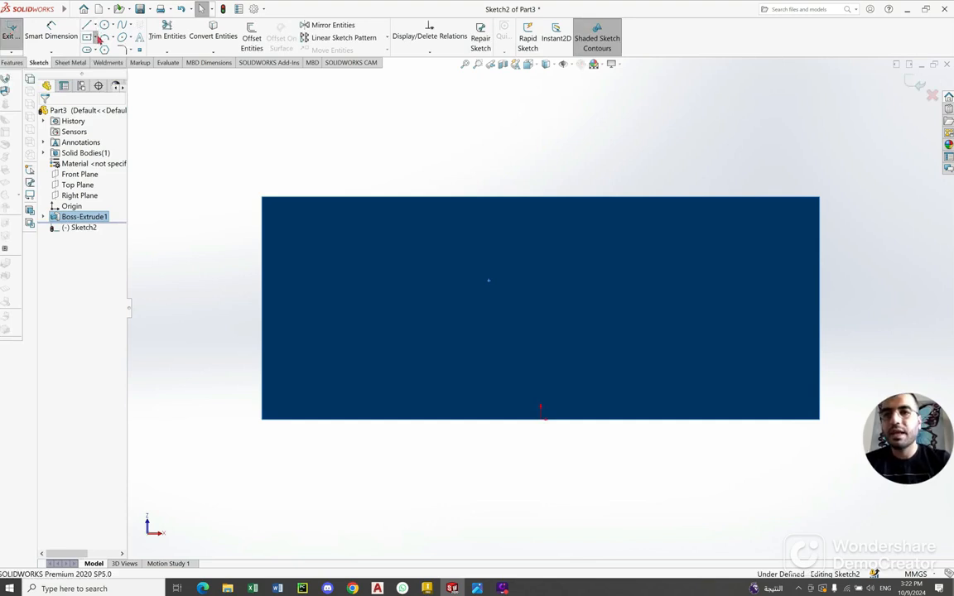
pyautogui.click(96, 38)
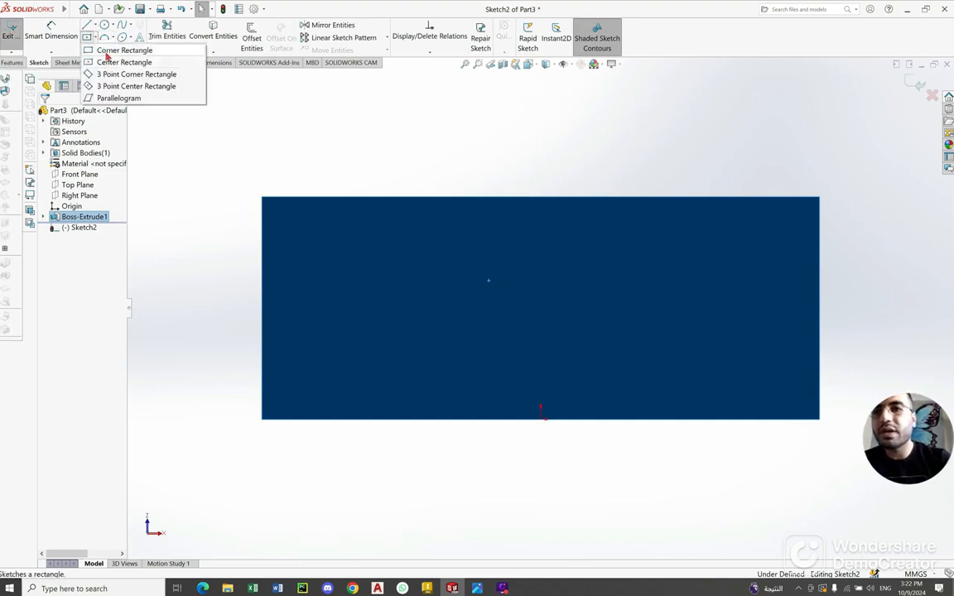
pyautogui.click(108, 51)
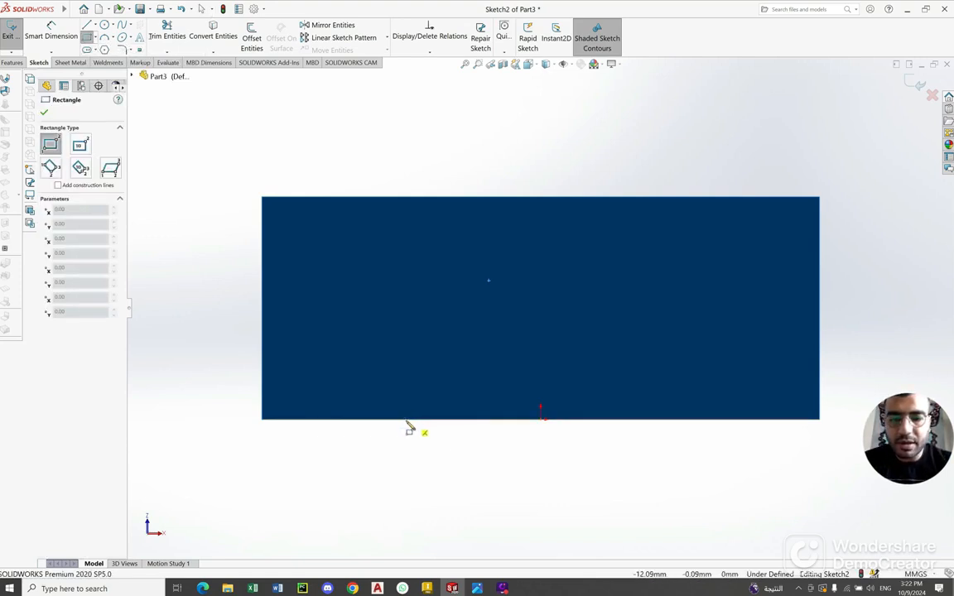
pyautogui.click(406, 419)
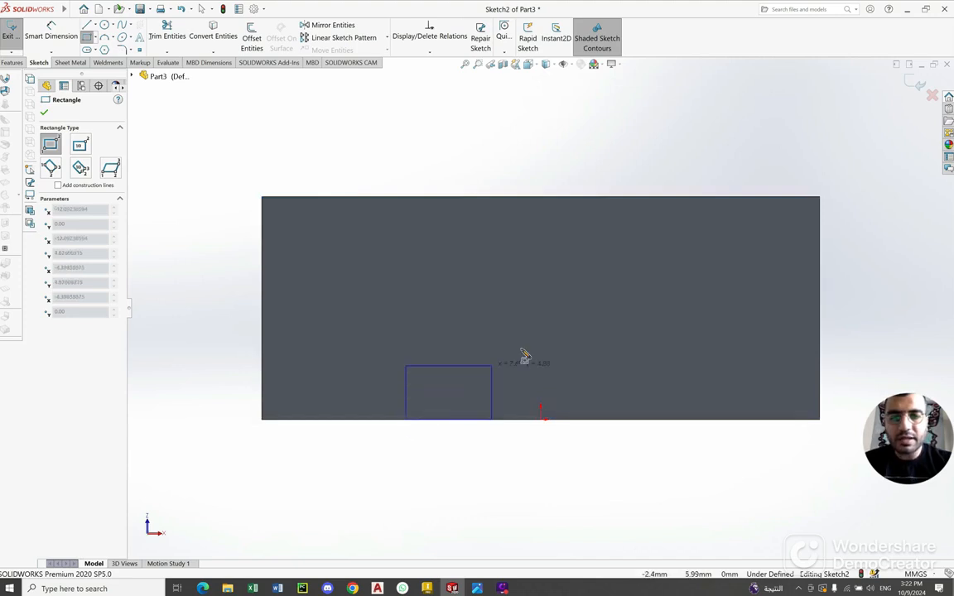
pyautogui.click(710, 247)
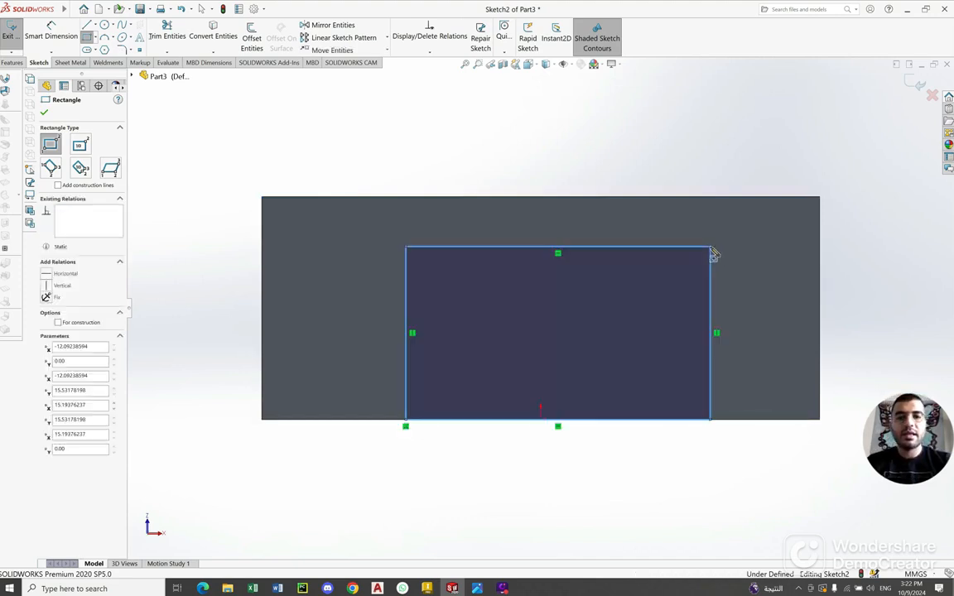
pyautogui.rightClick(503, 164)
pyautogui.click(522, 165)
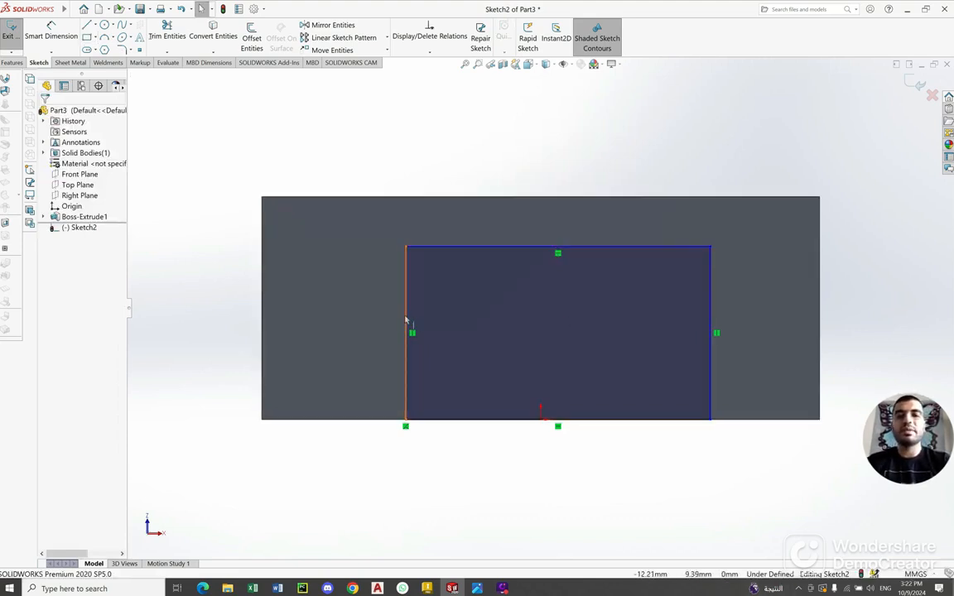
# Check the slot height in the reference drawing and dimension the rectangle's vertical side to 10 mm
pyautogui.moveTo(477, 587)
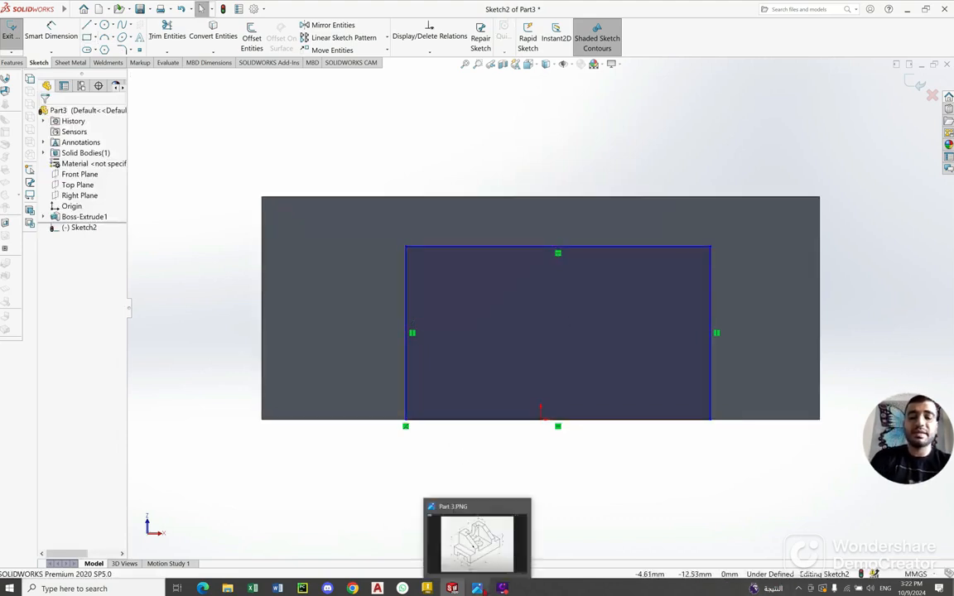
pyautogui.click(477, 542)
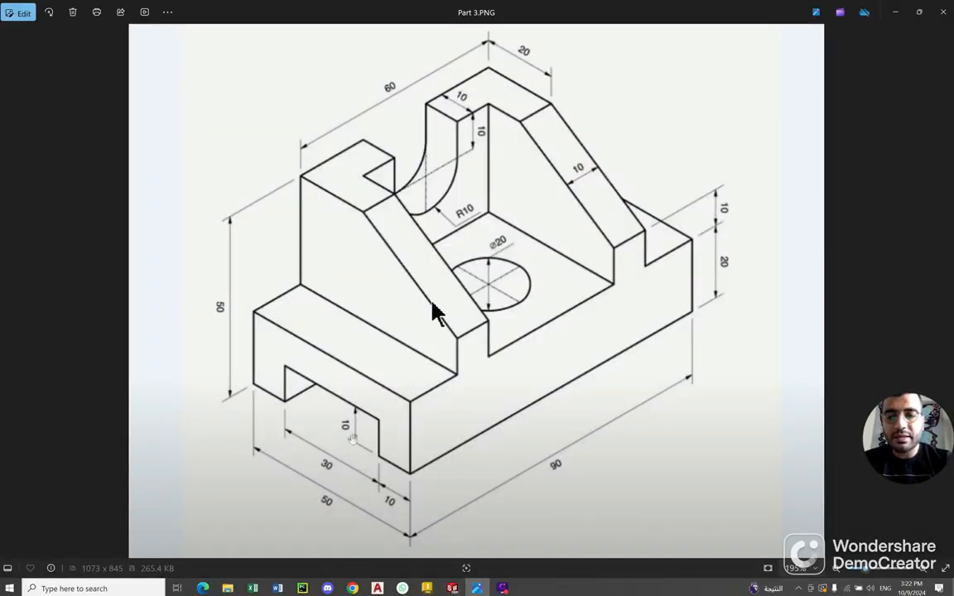
pyautogui.click(477, 588)
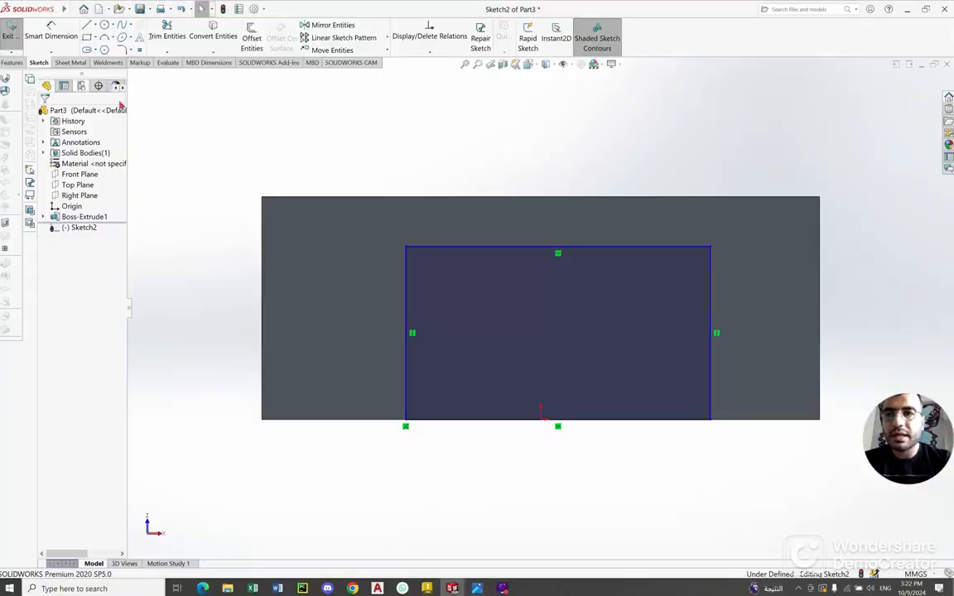
pyautogui.click(51, 31)
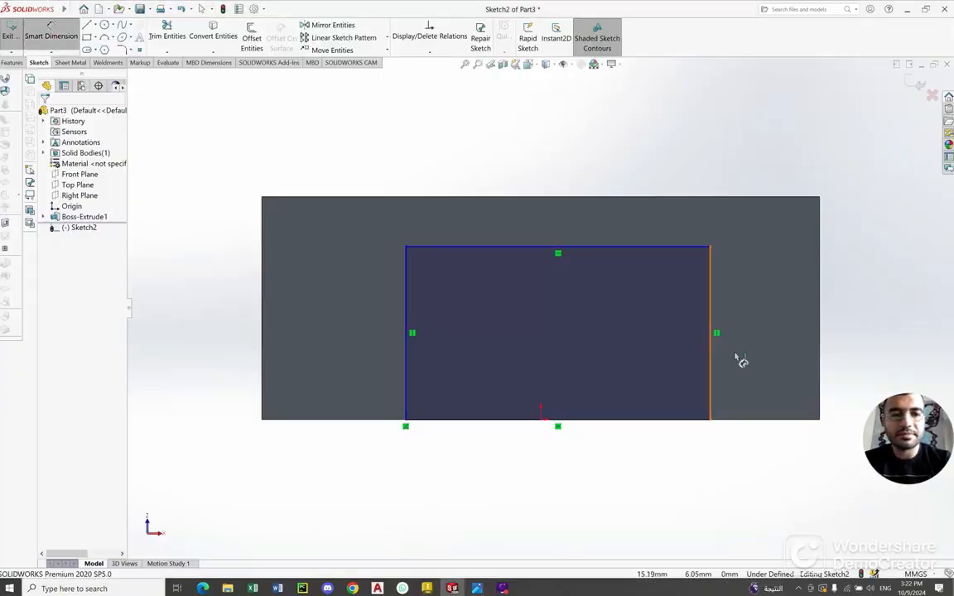
pyautogui.click(859, 339)
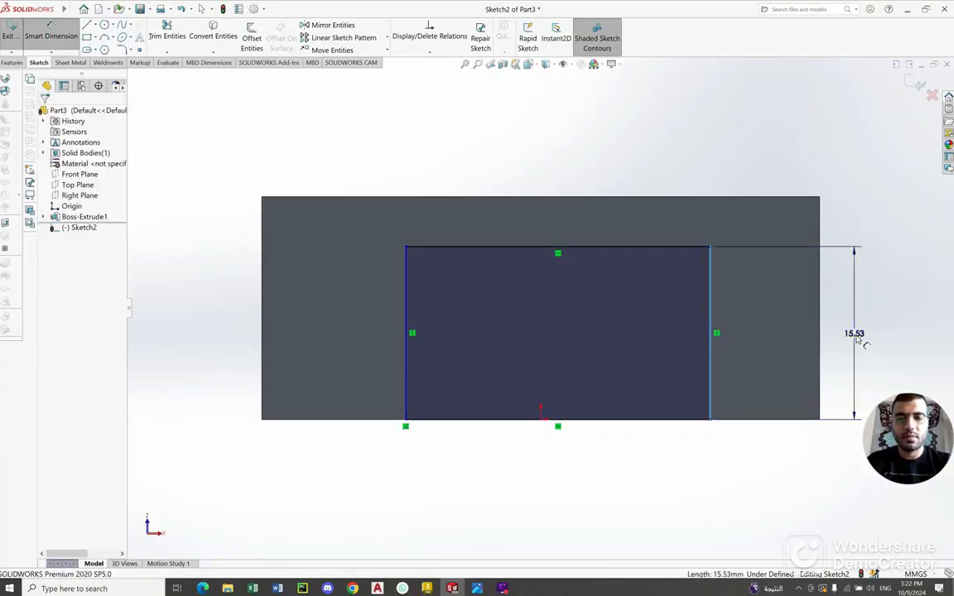
pyautogui.click(857, 339)
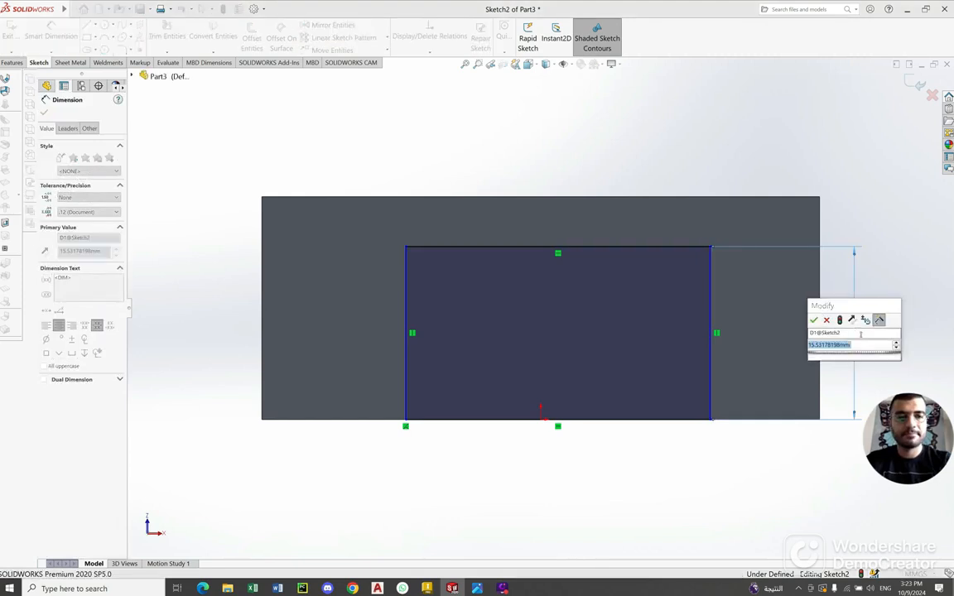
pyautogui.write('10')
pyautogui.click(813, 320)
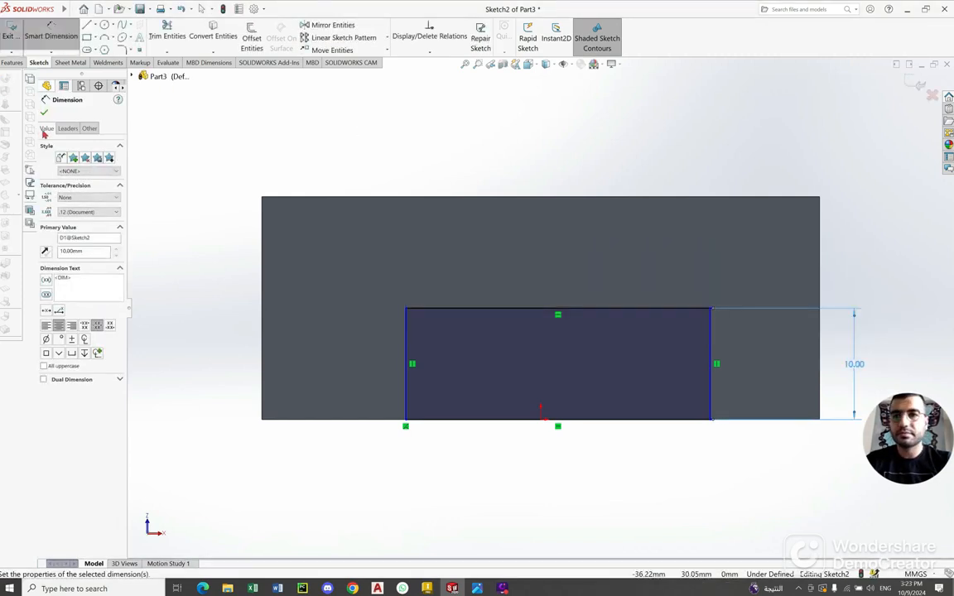
pyautogui.click(44, 113)
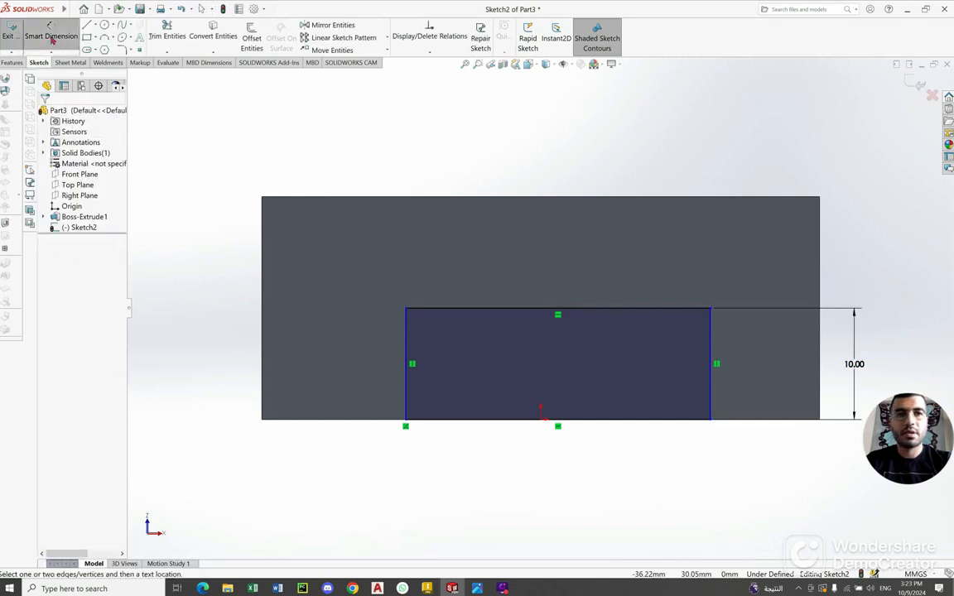
# Dimension the slot rectangle's upper horizontal side to 30 mm
pyautogui.click(557, 419)
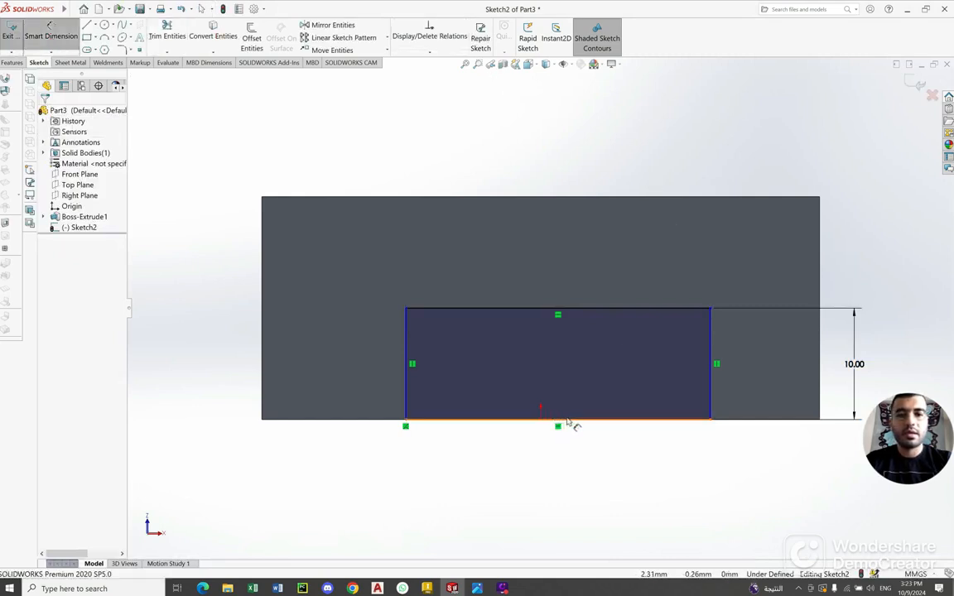
pyautogui.click(548, 310)
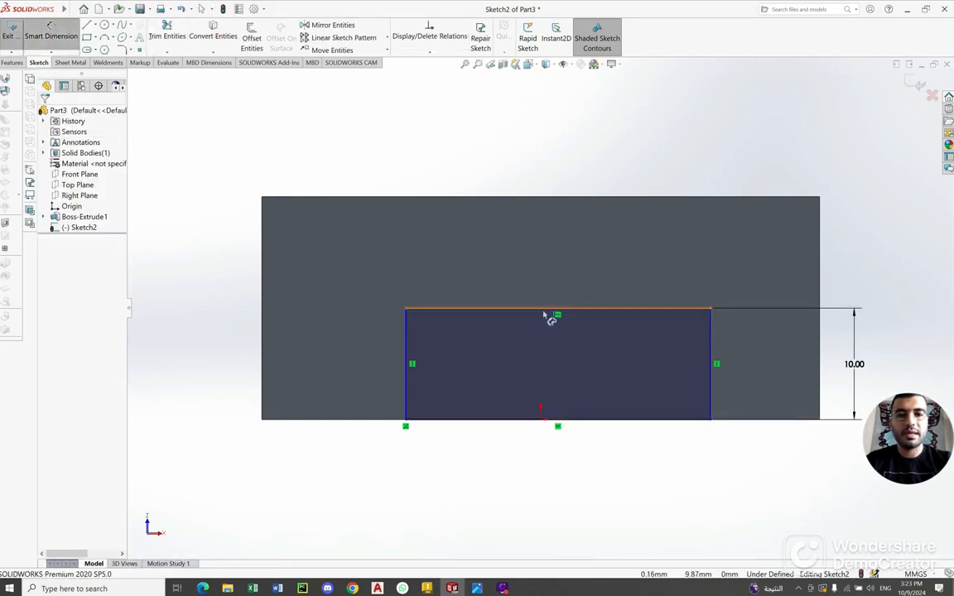
pyautogui.click(520, 175)
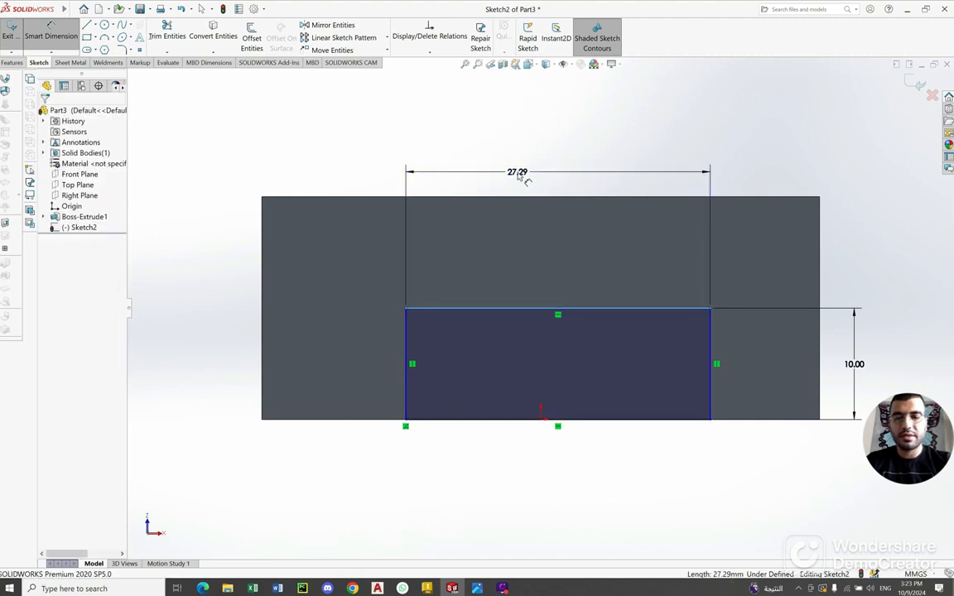
pyautogui.write('3')
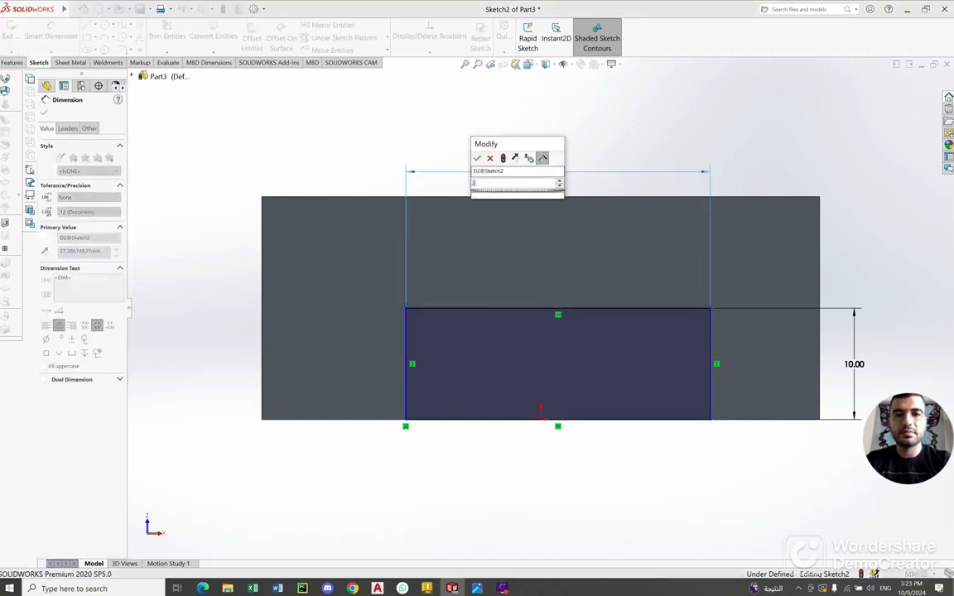
pyautogui.write('0')
pyautogui.click(475, 158)
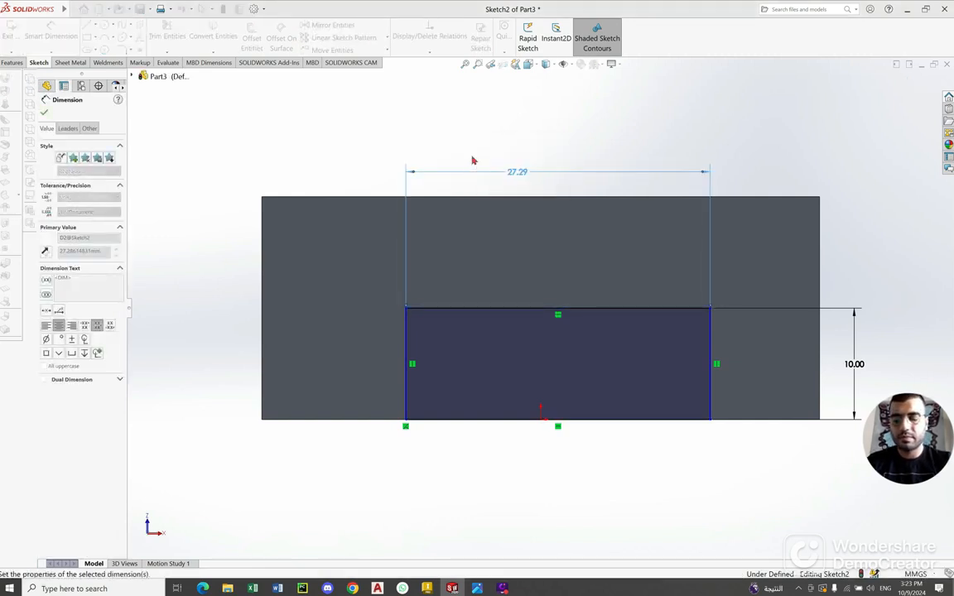
# Check the slot's offset in the reference drawing and dimension the gap between the rectangle's right side and the block's right edge to 10 mm
pyautogui.rightClick(338, 113)
pyautogui.click(366, 144)
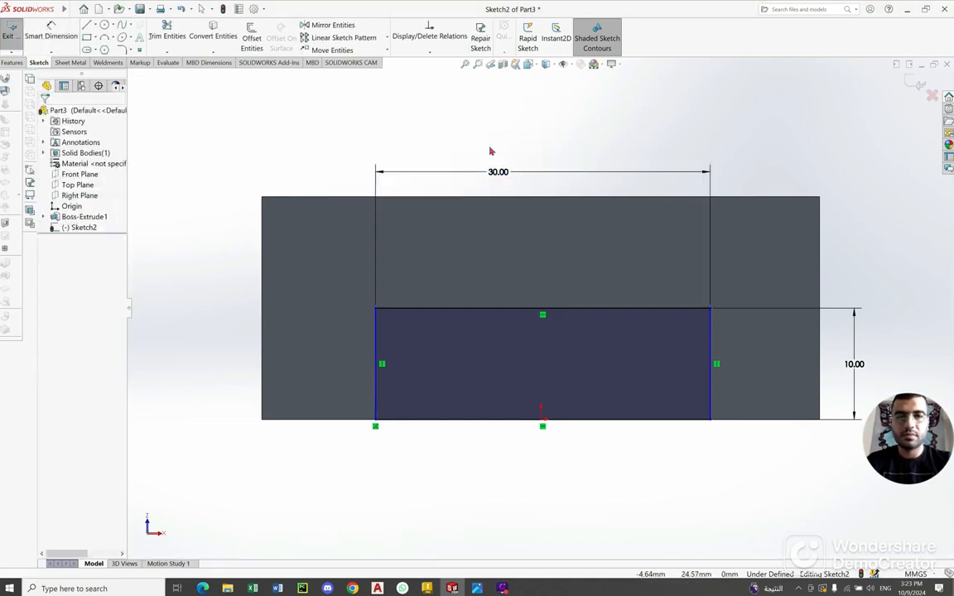
pyautogui.moveTo(492, 152)
pyautogui.keyDown('ctrl'); pyautogui.mouseDown(button='middle')
pyautogui.moveTo(389, 160)
pyautogui.moveTo(400, 160)
pyautogui.mouseUp(button='middle'); pyautogui.keyUp('ctrl')
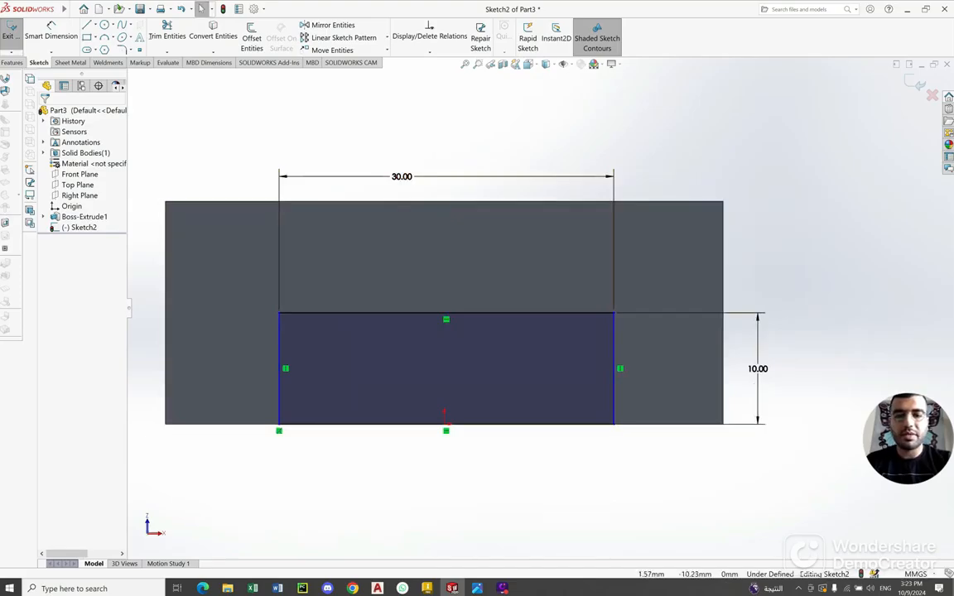
pyautogui.click(476, 588)
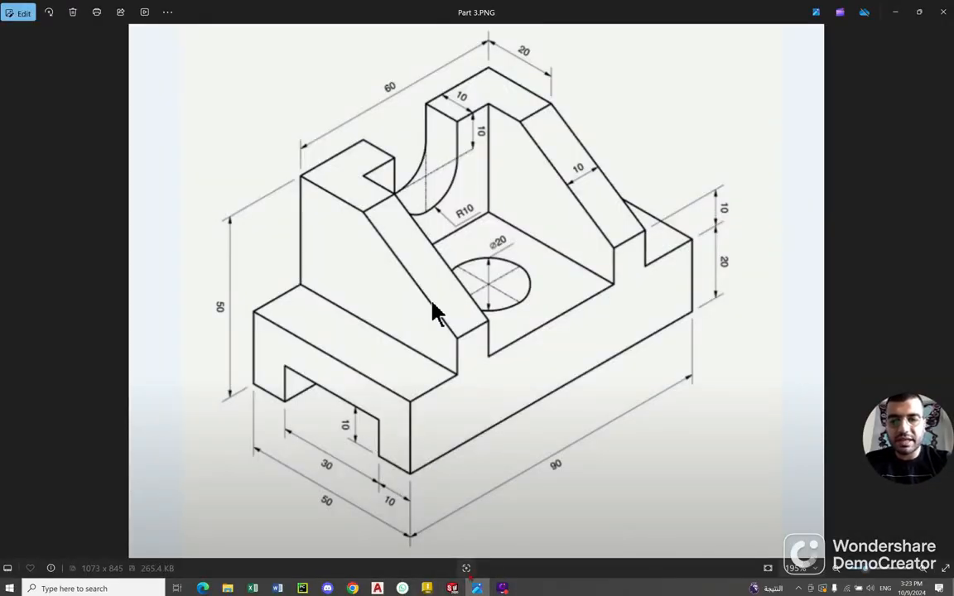
pyautogui.click(452, 587)
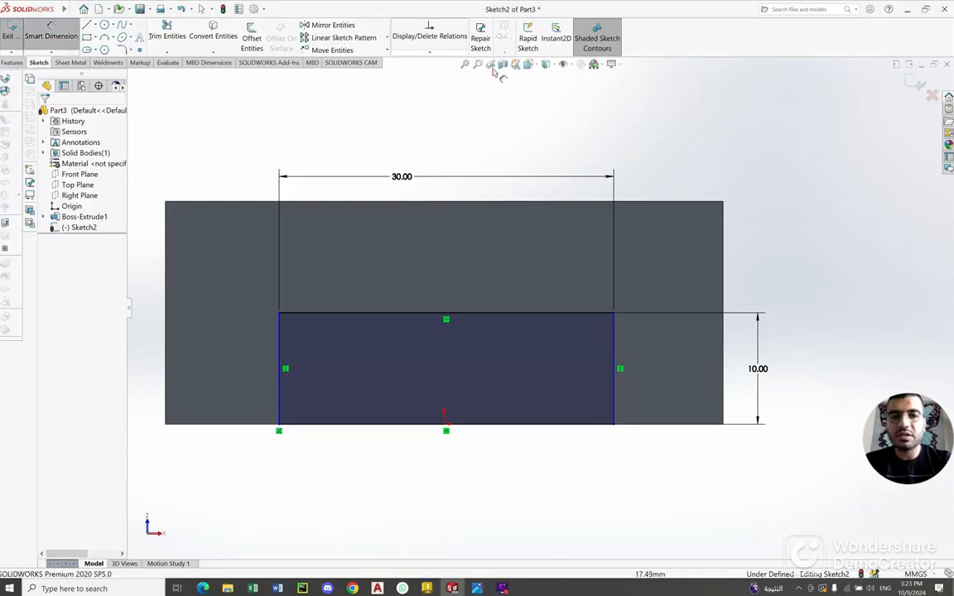
pyautogui.click(722, 407)
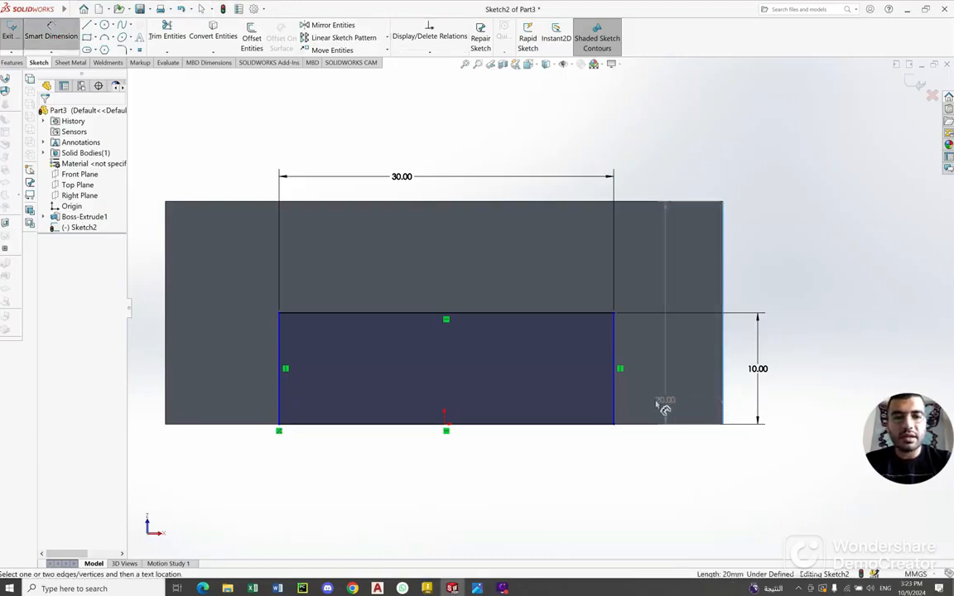
pyautogui.click(615, 400)
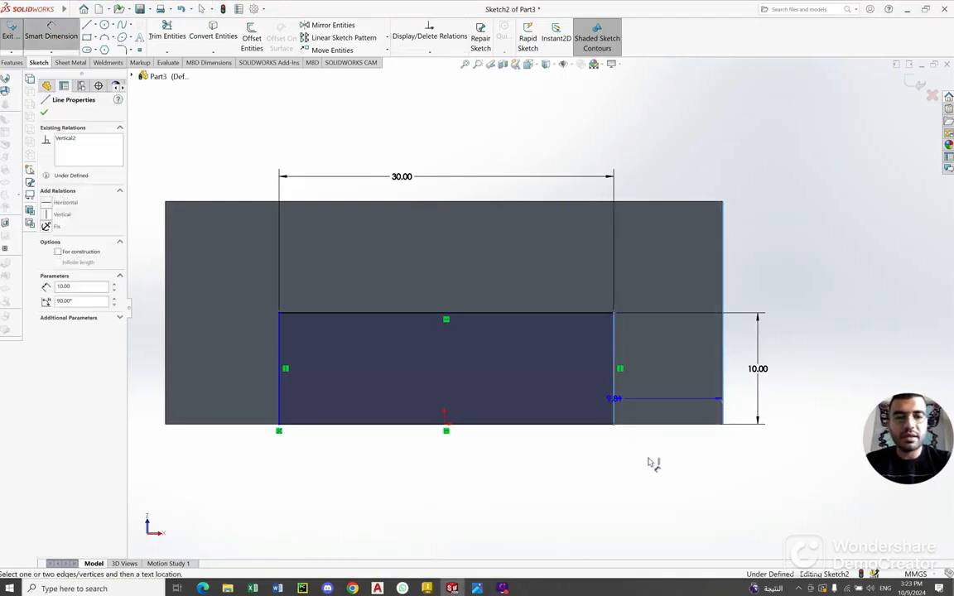
pyautogui.click(652, 464)
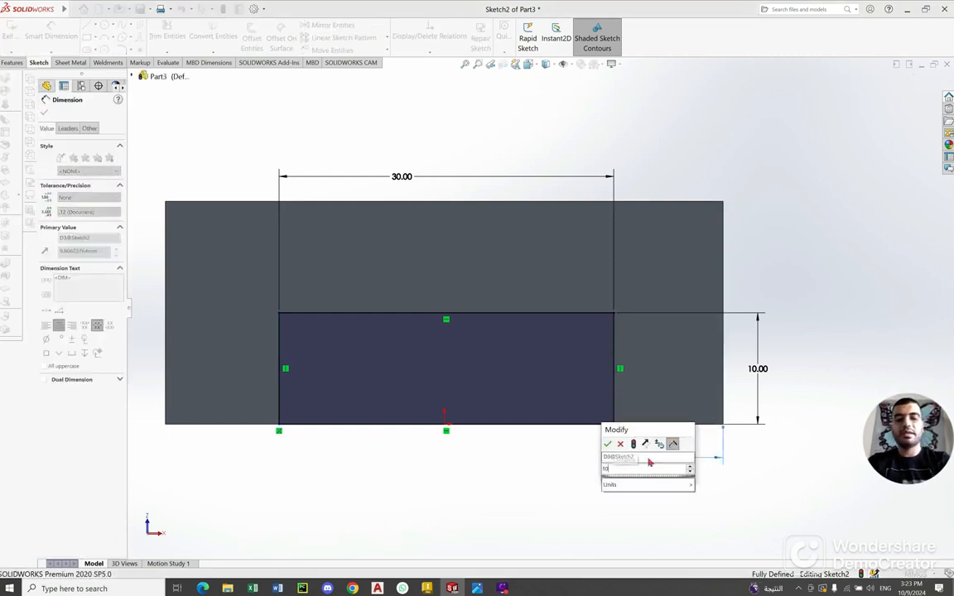
pyautogui.press('Return')
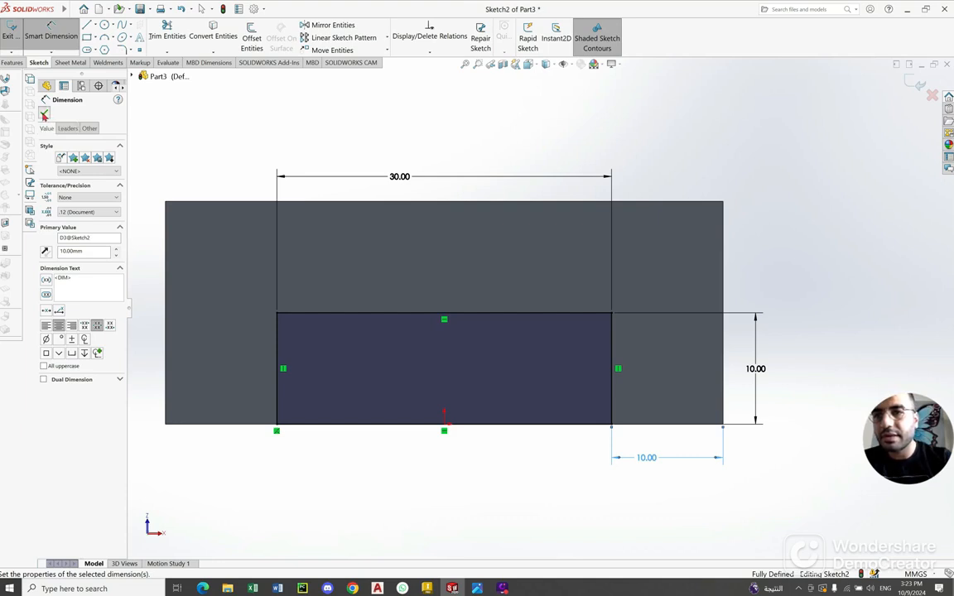
pyautogui.click(44, 115)
# Cut the slot rectangle along the full length of the block with an Extruded Cut set to Through All
pyautogui.scroll(-1, 403, 135)
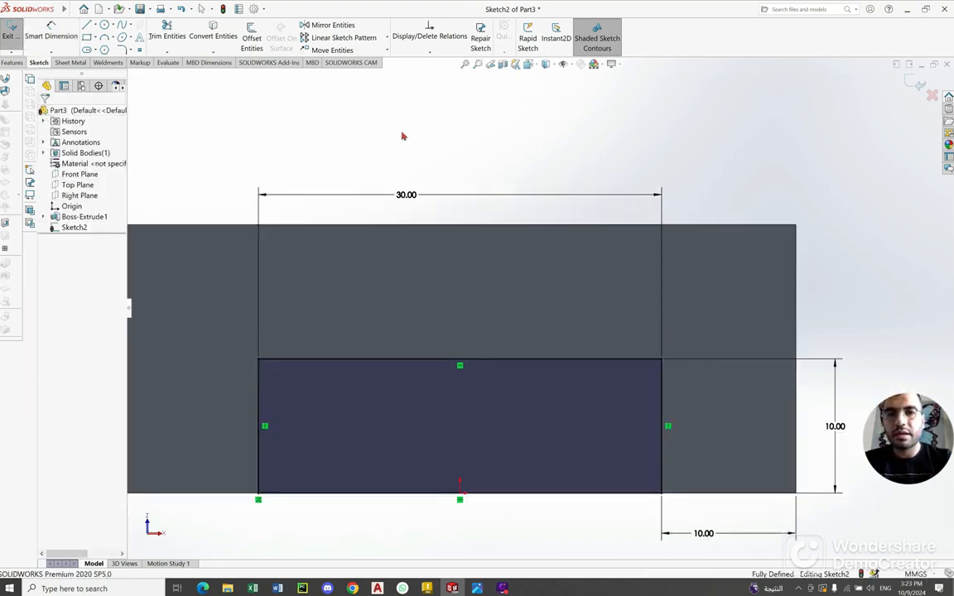
pyautogui.scroll(3, 404, 137)
pyautogui.moveTo(458, 196)
pyautogui.mouseDown(button='middle')
pyautogui.moveTo(435, 214)
pyautogui.moveTo(435, 250)
pyautogui.mouseUp(button='middle')
pyautogui.scroll(2, 512, 283)
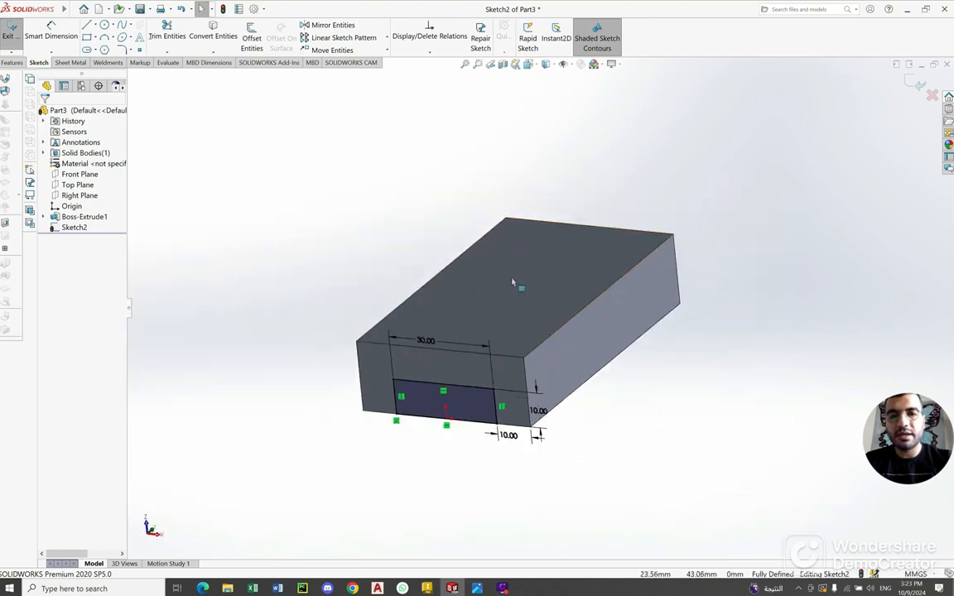
pyautogui.moveTo(512, 283); pyautogui.dragTo(480, 298, button='middle')
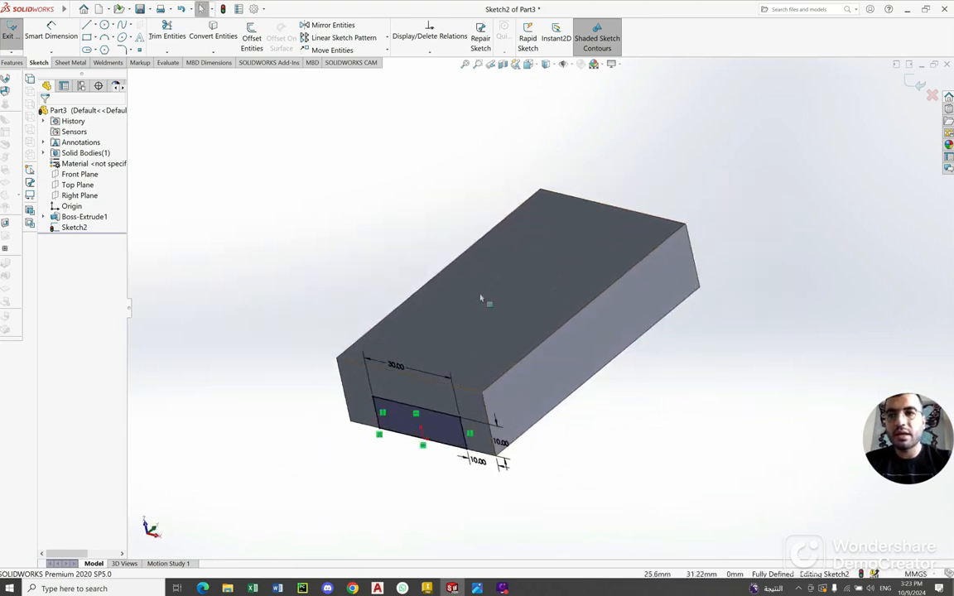
pyautogui.click(13, 63)
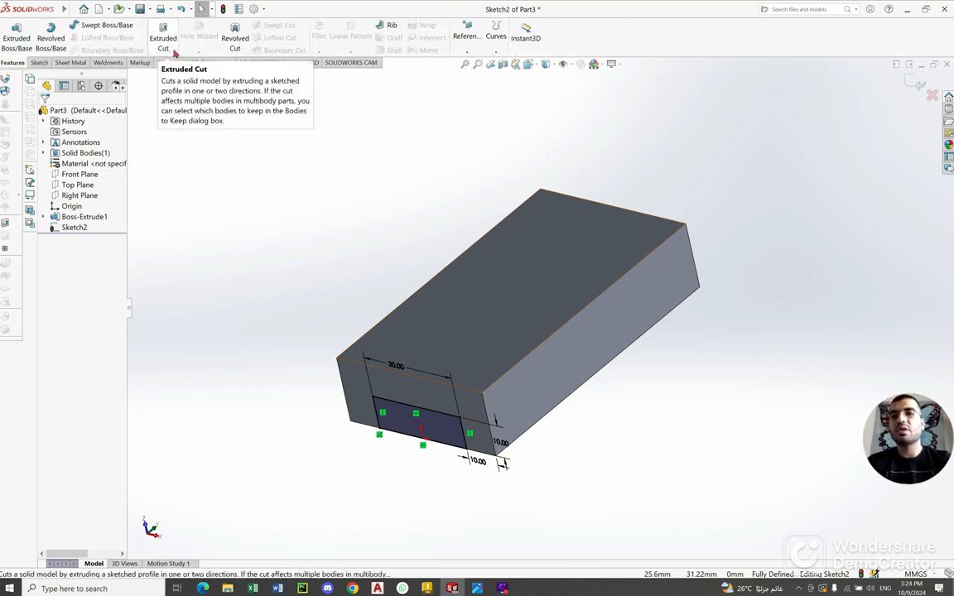
pyautogui.click(165, 45)
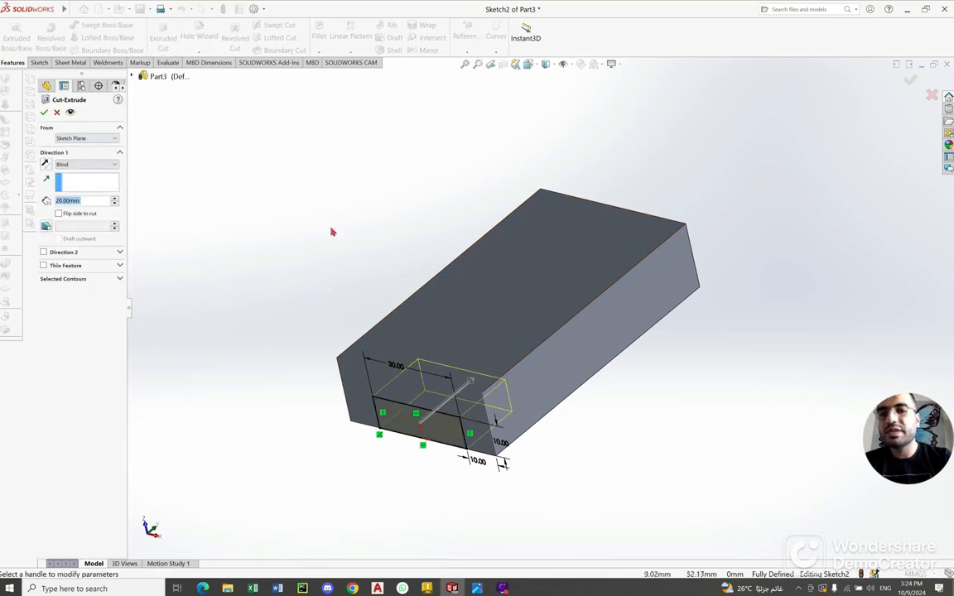
pyautogui.moveTo(443, 360); pyautogui.dragTo(414, 365, button='middle')
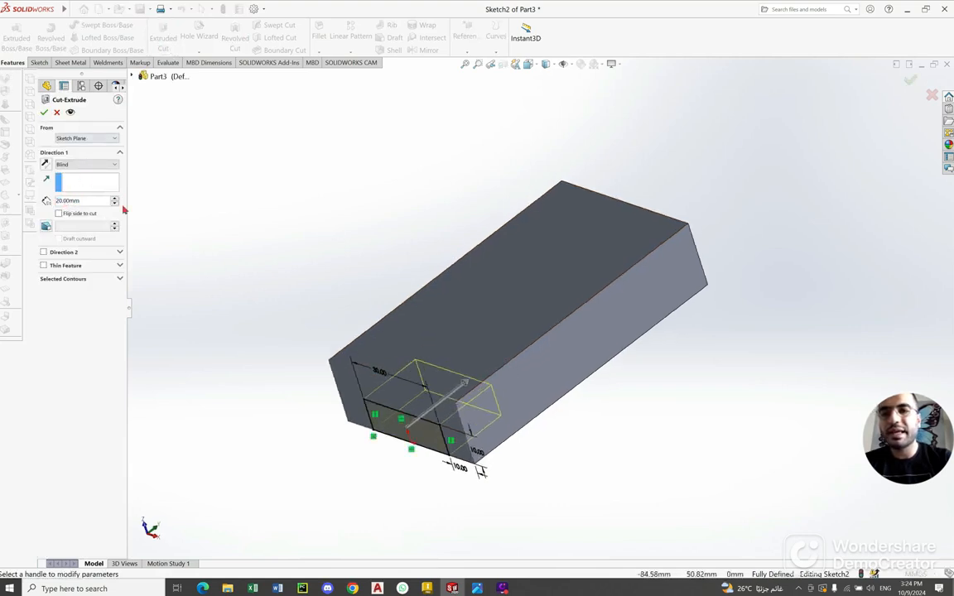
pyautogui.scroll(-3, 603, 396)
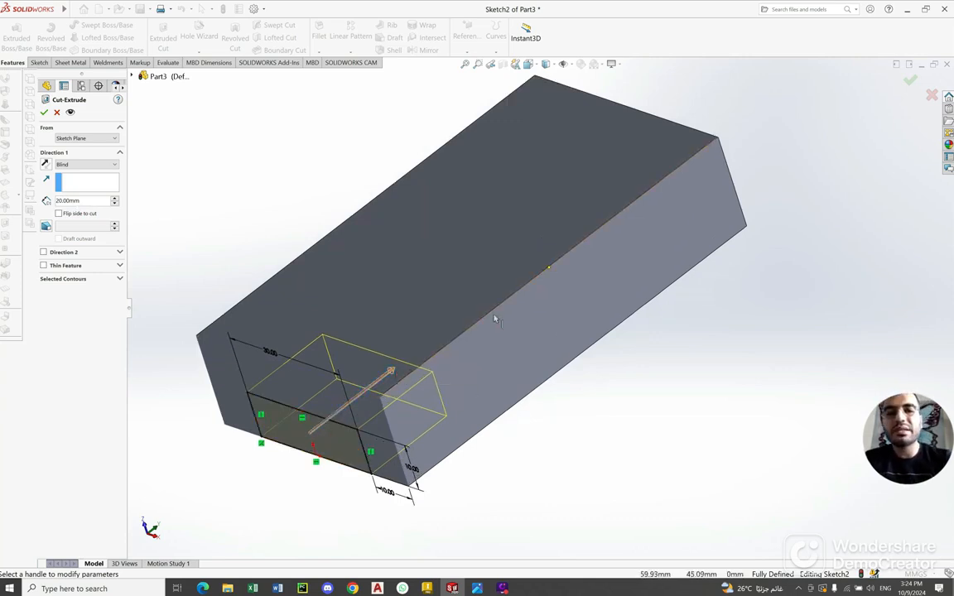
pyautogui.click(90, 165)
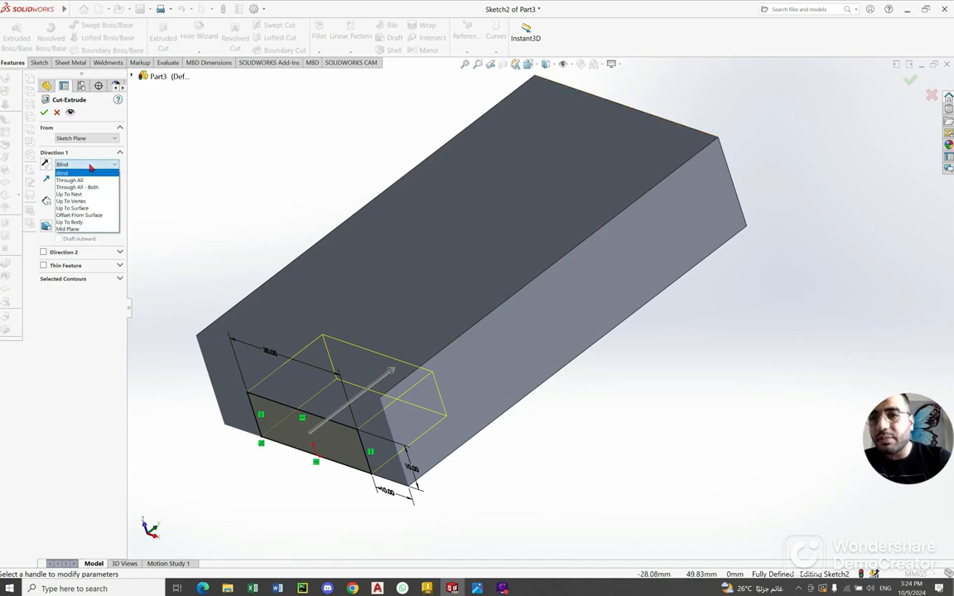
pyautogui.click(76, 162)
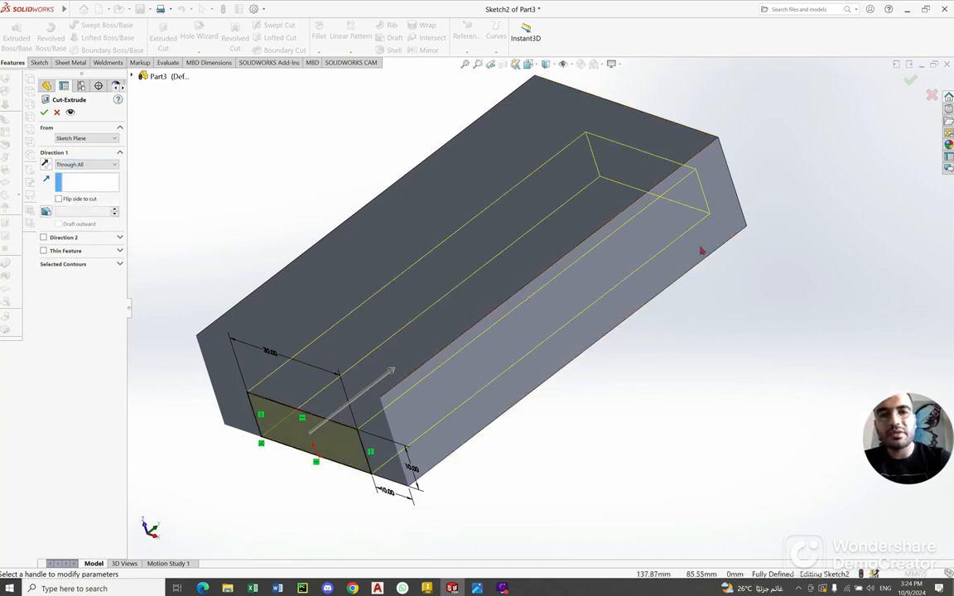
pyautogui.moveTo(629, 225); pyautogui.dragTo(293, 168, button='middle')
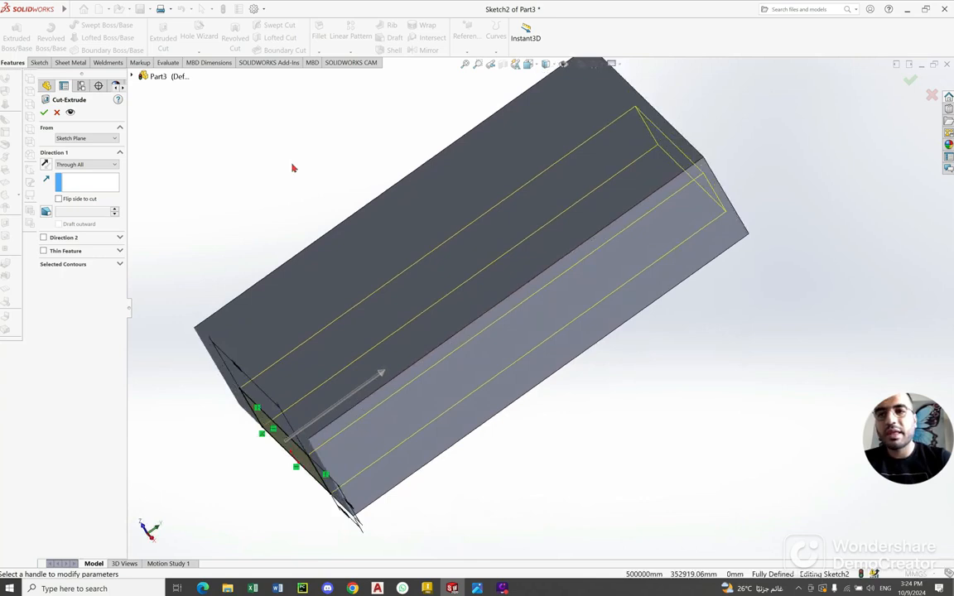
pyautogui.click(45, 114)
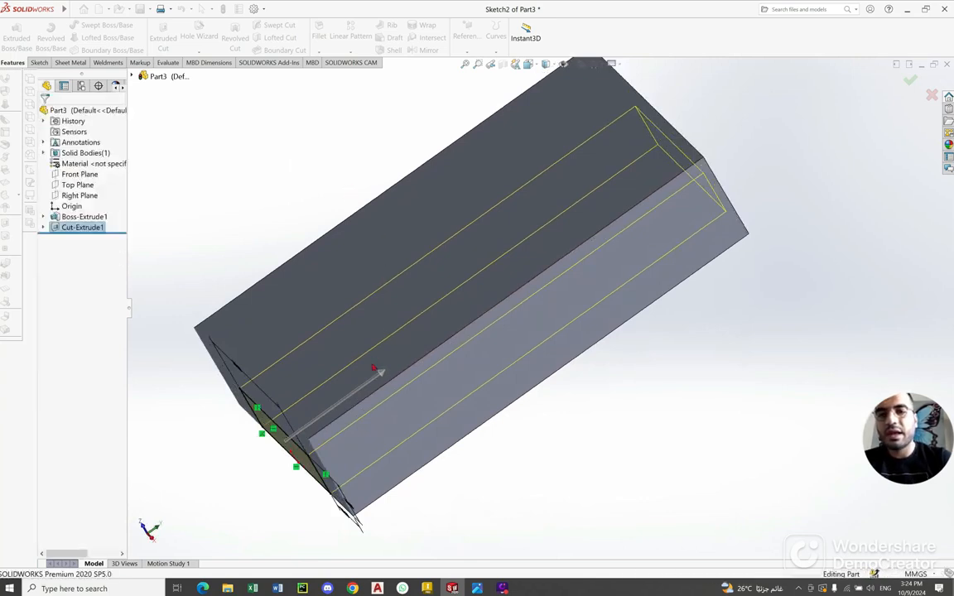
# Inspect the slot cut and orient the view normal to the block's slotted end face
pyautogui.moveTo(364, 389); pyautogui.dragTo(443, 276, button='middle')
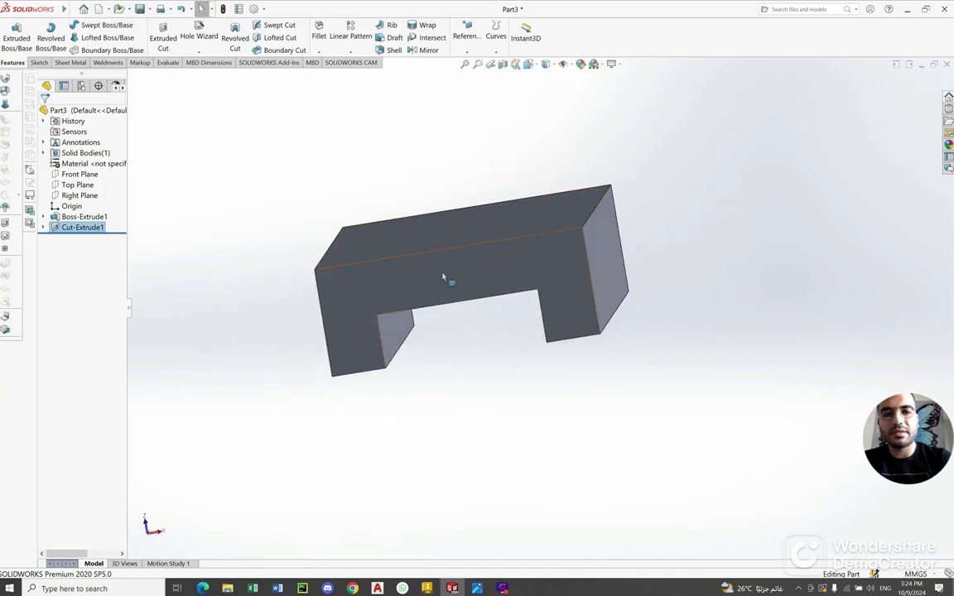
pyautogui.click(443, 276)
pyautogui.rightClick(443, 276)
pyautogui.click(487, 250)
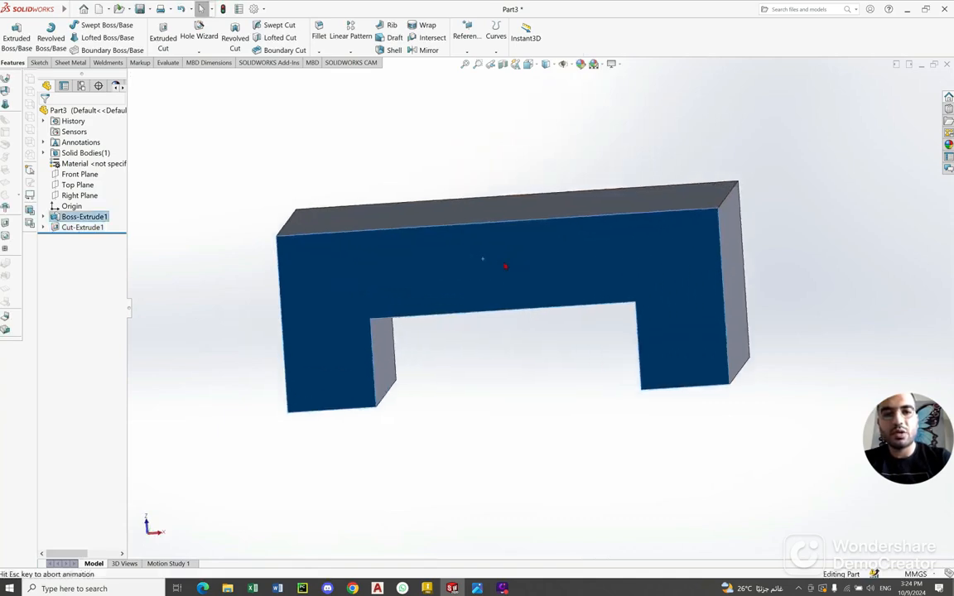
pyautogui.click(492, 358)
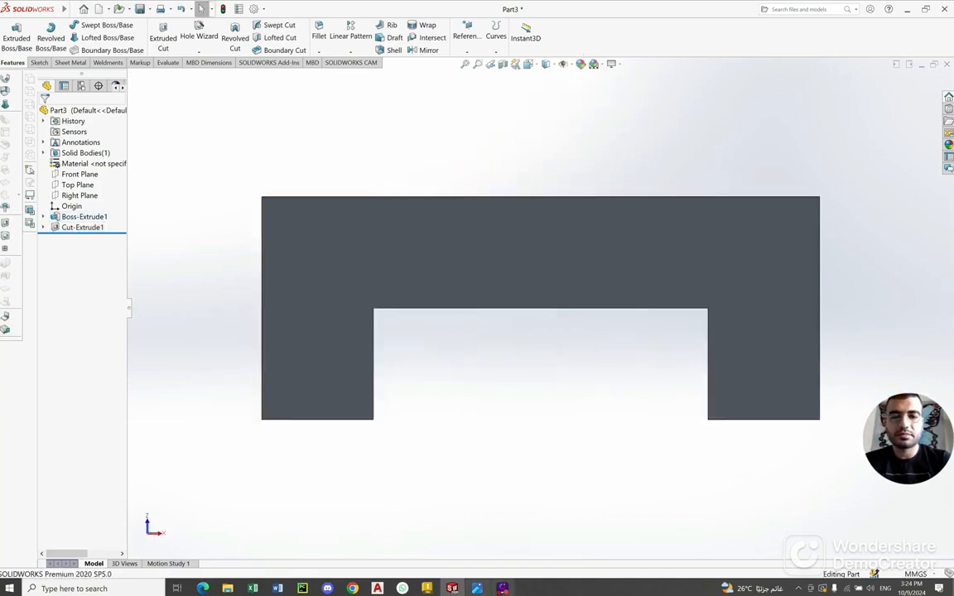
# Save the part and review the remaining bracket features in the reference drawing
pyautogui.click(454, 588)
pyautogui.click(477, 588)
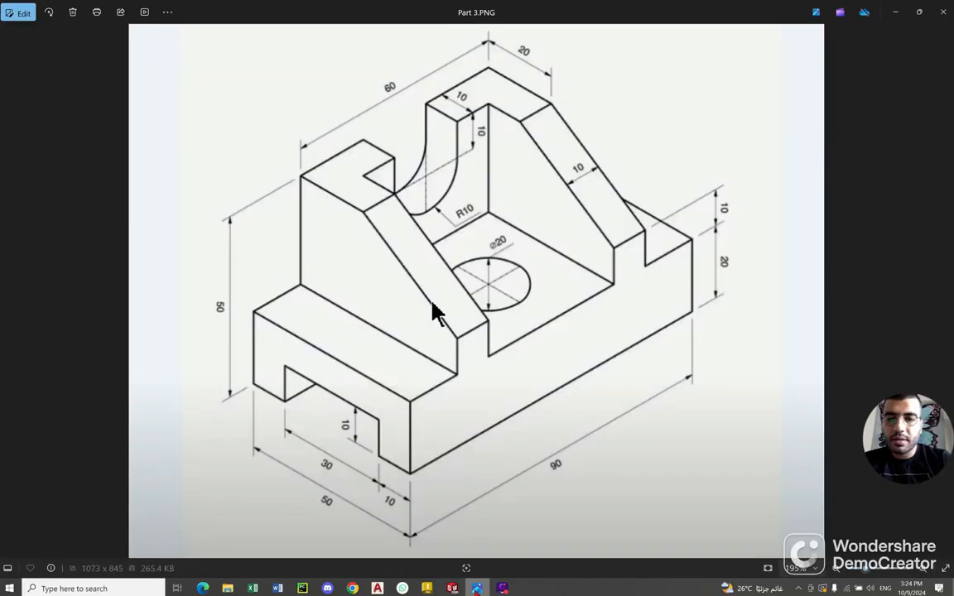
pyautogui.hotkey('alt', 'Tab')
pyautogui.click(477, 588)
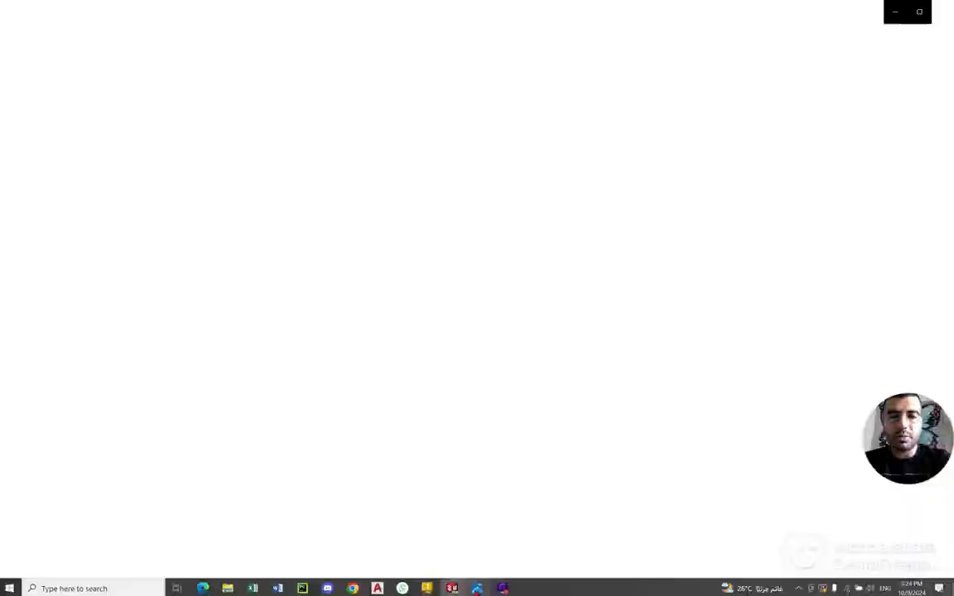
pyautogui.hotkey('alt', 'Tab')
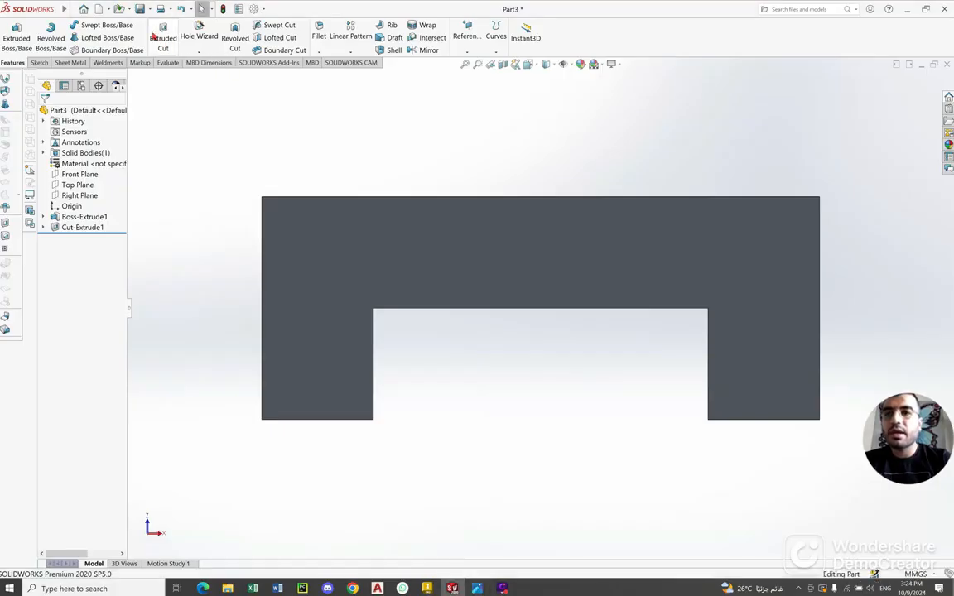
pyautogui.click(140, 9)
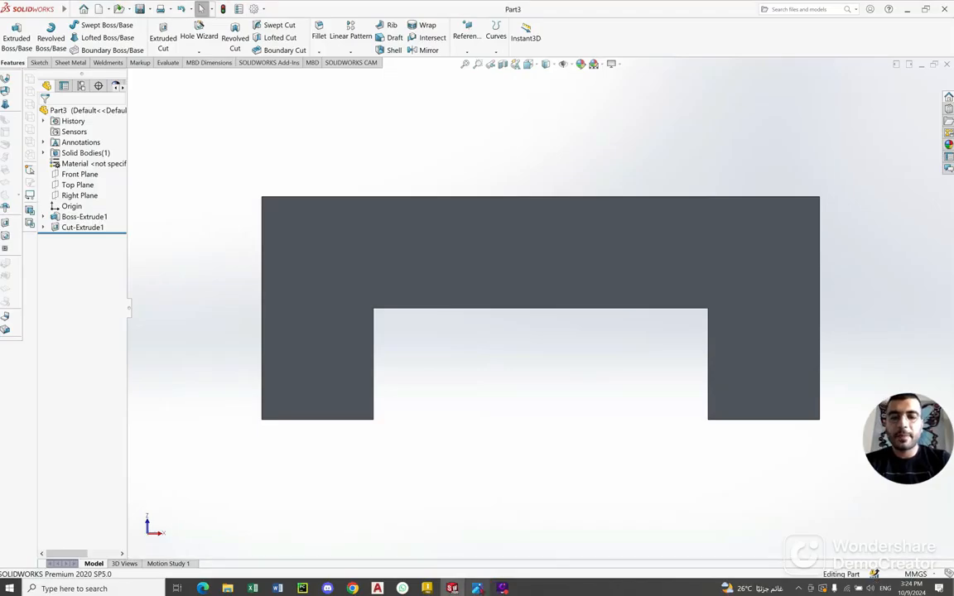
pyautogui.hotkey('alt', 'Tab')
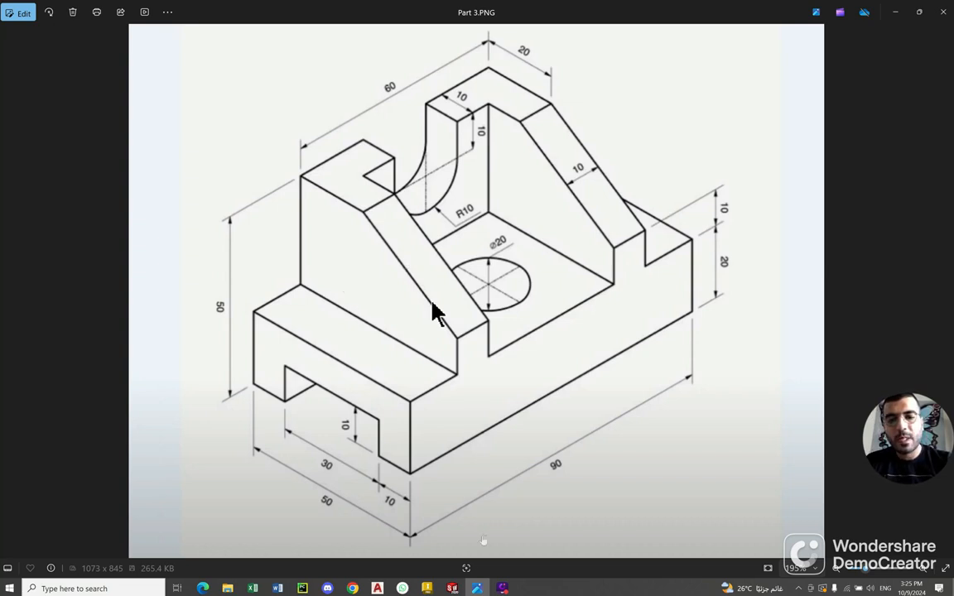
pyautogui.click(476, 588)
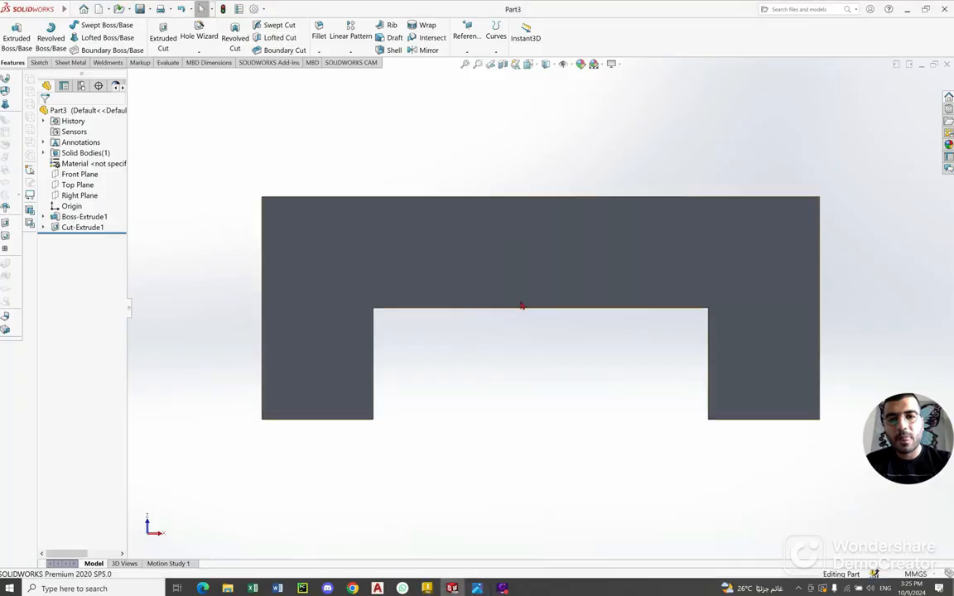
# Orient the view normal to the block's top face and rotate it so the 90 mm side runs horizontally
pyautogui.moveTo(510, 217); pyautogui.dragTo(502, 256, button='middle')
pyautogui.scroll(6, 501, 256)
pyautogui.moveTo(569, 268); pyautogui.dragTo(549, 333, button='middle')
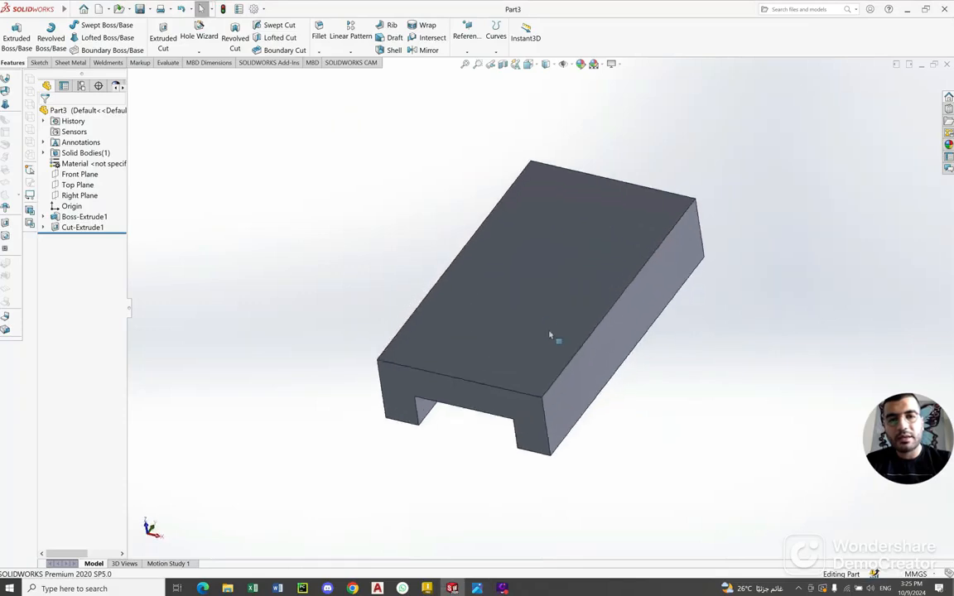
pyautogui.click(533, 288)
pyautogui.rightClick(533, 288)
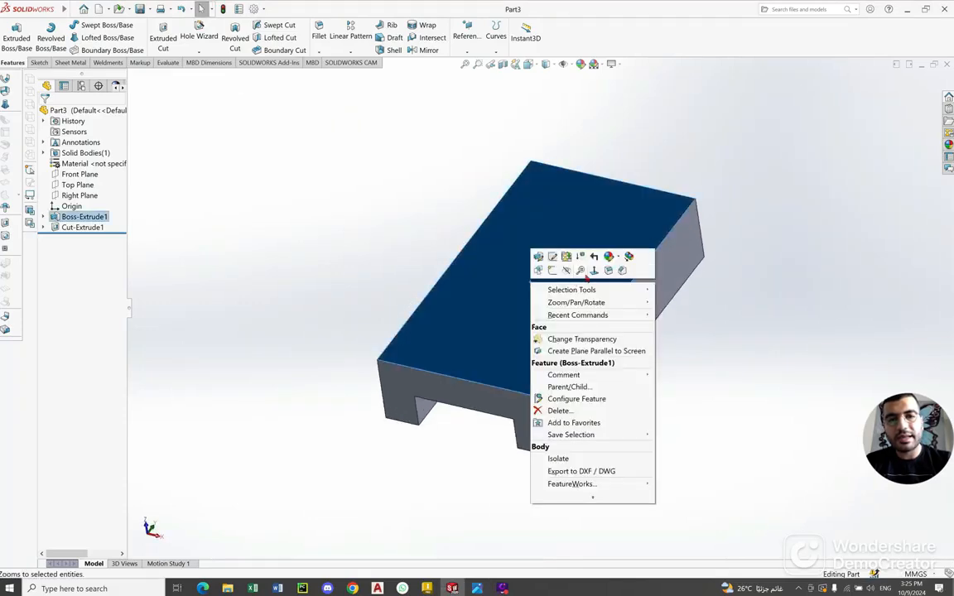
pyautogui.click(594, 273)
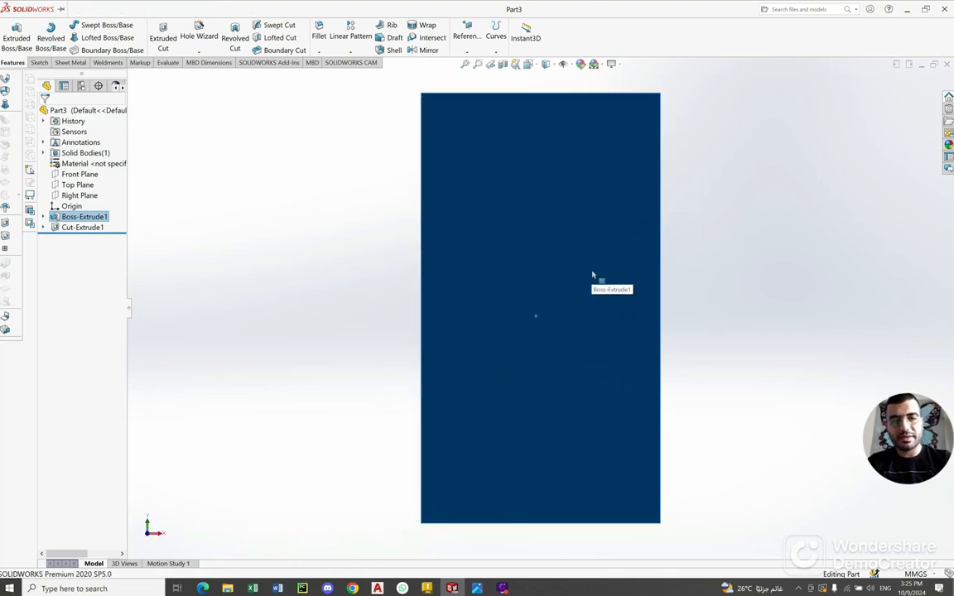
pyautogui.hotkey('alt', 'Left')
pyautogui.hotkey('alt', 'Right')
pyautogui.hotkey('alt', 'Right')
pyautogui.hotkey('alt', 'Right')
pyautogui.hotkey('alt', 'Right')
pyautogui.hotkey('alt', 'Right')
pyautogui.hotkey('alt', 'Right')
pyautogui.hotkey('alt', 'Right')
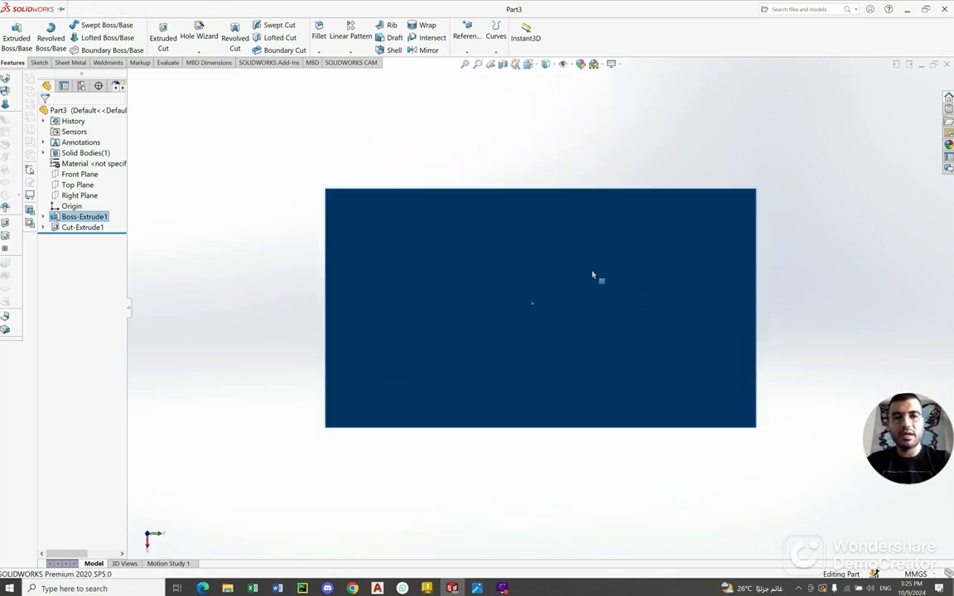
pyautogui.click(472, 141)
# Check the reference drawing again and reorient the view normal to the block's top face
pyautogui.click(473, 587)
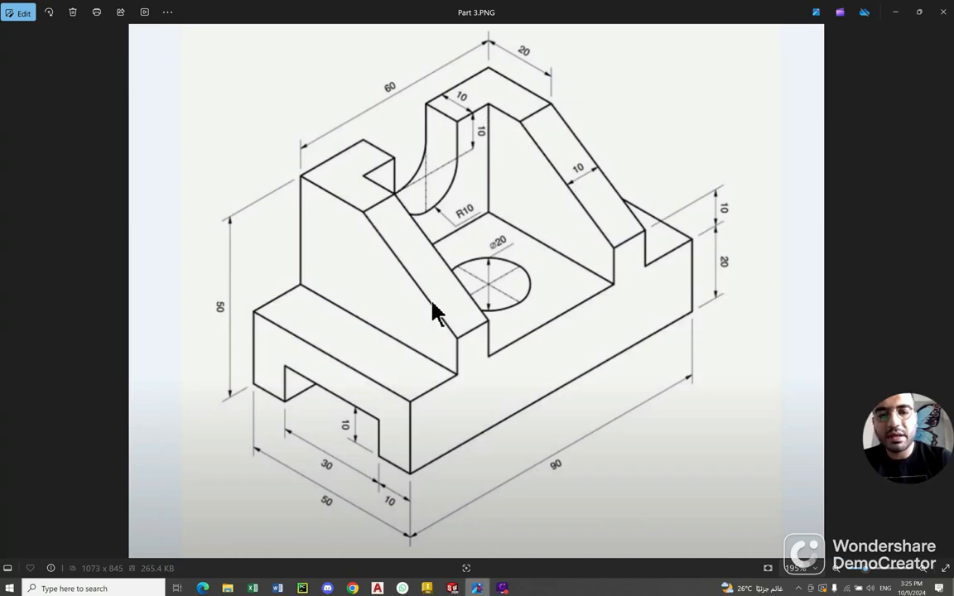
pyautogui.click(476, 587)
pyautogui.moveTo(507, 253)
pyautogui.mouseDown(button='middle')
pyautogui.moveTo(540, 205)
pyautogui.moveTo(540, 241)
pyautogui.mouseUp(button='middle')
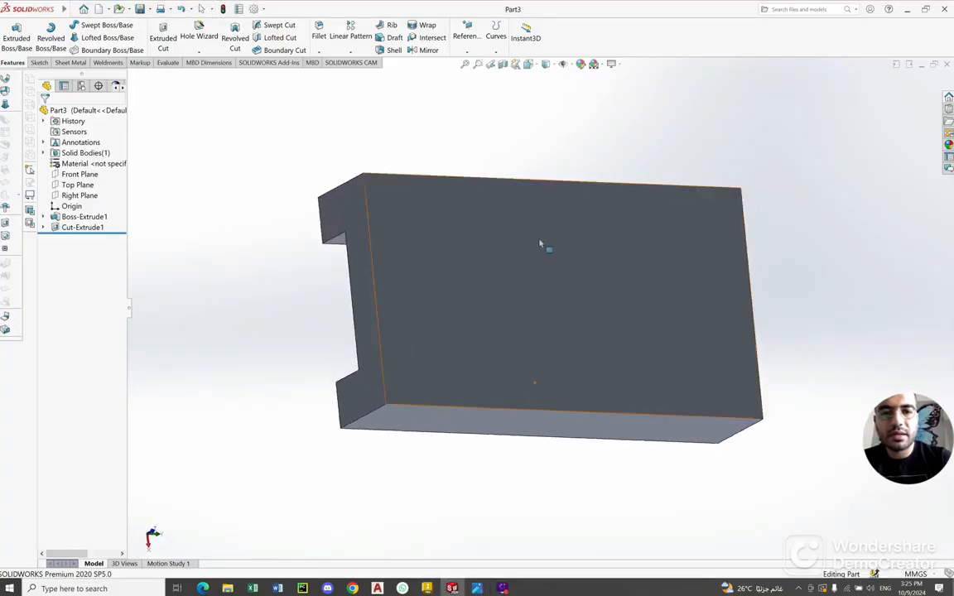
pyautogui.click(539, 241)
pyautogui.click(606, 228)
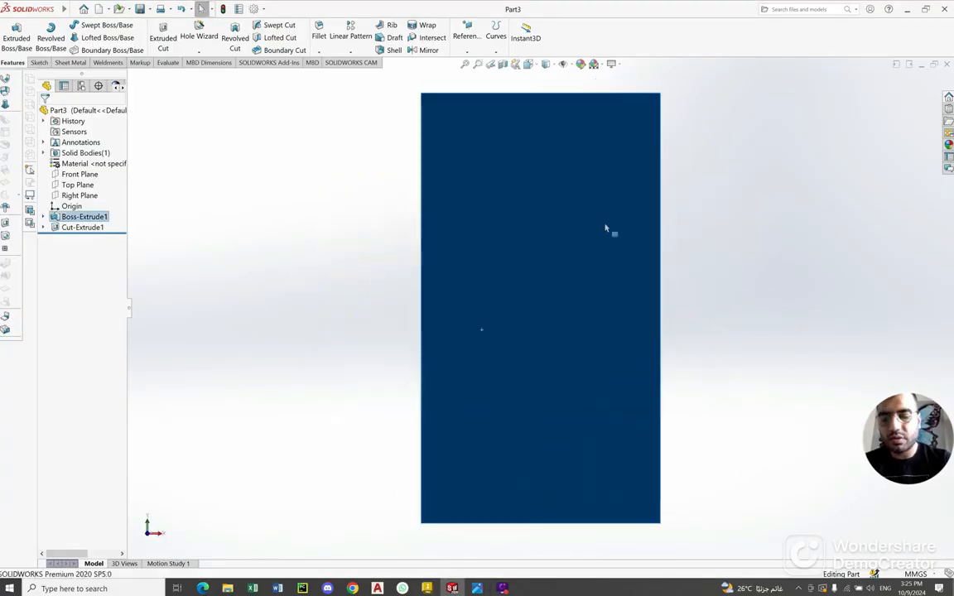
# Rotate the view so the block's 90 mm side runs horizontally and start a sketch on the top face
pyautogui.hotkey('alt', 'Left')
pyautogui.hotkey('alt', 'Left')
pyautogui.hotkey('alt', 'Left')
pyautogui.hotkey('alt', 'Right')
pyautogui.hotkey('alt', 'Right')
pyautogui.hotkey('alt', 'Right')
pyautogui.hotkey('alt', 'Right')
pyautogui.hotkey('alt', 'Right')
pyautogui.hotkey('alt', 'Right')
pyautogui.hotkey('alt', 'Right')
pyautogui.hotkey('alt', 'Right')
pyautogui.hotkey('alt', 'Right')
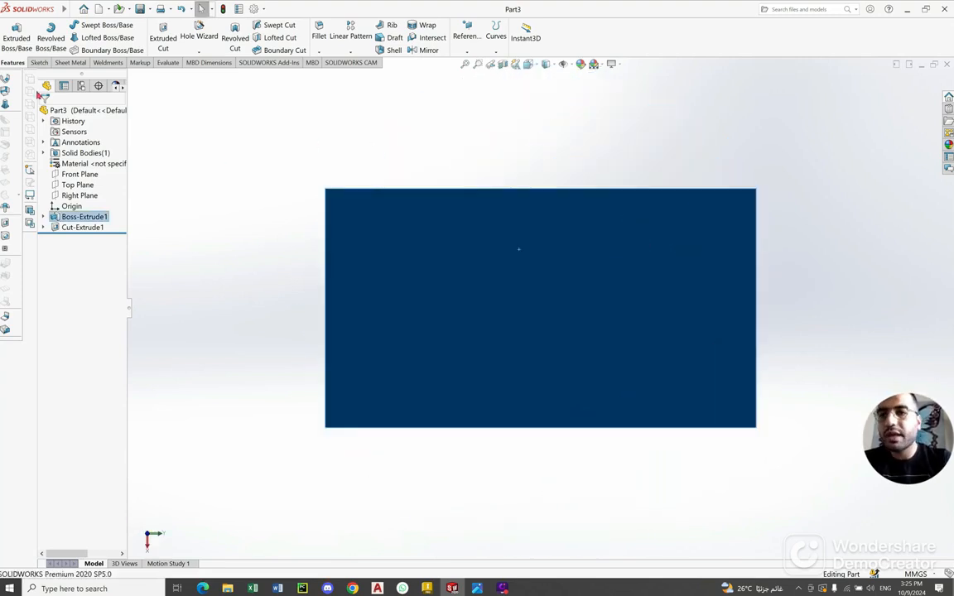
pyautogui.click(37, 62)
pyautogui.click(8, 31)
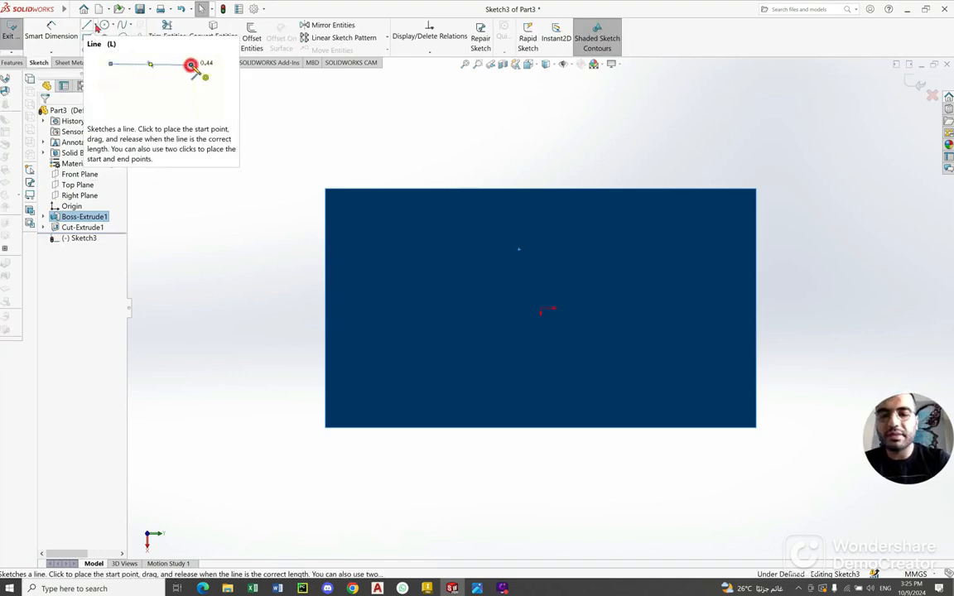
# Check the reference drawing, then sketch a midpoint line about 50 mm long along the top face's upper long edge
pyautogui.click(452, 587)
pyautogui.click(477, 588)
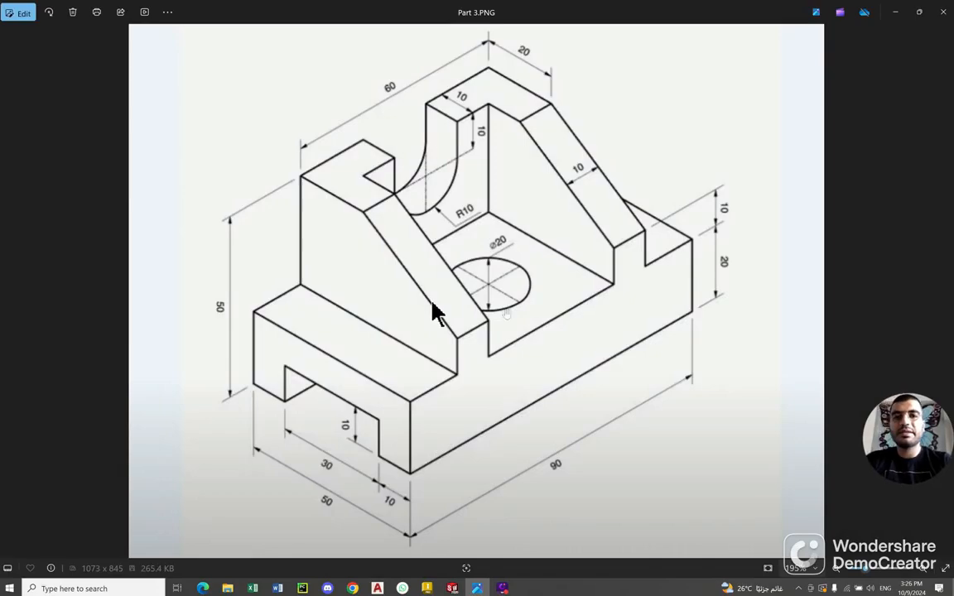
pyautogui.click(477, 587)
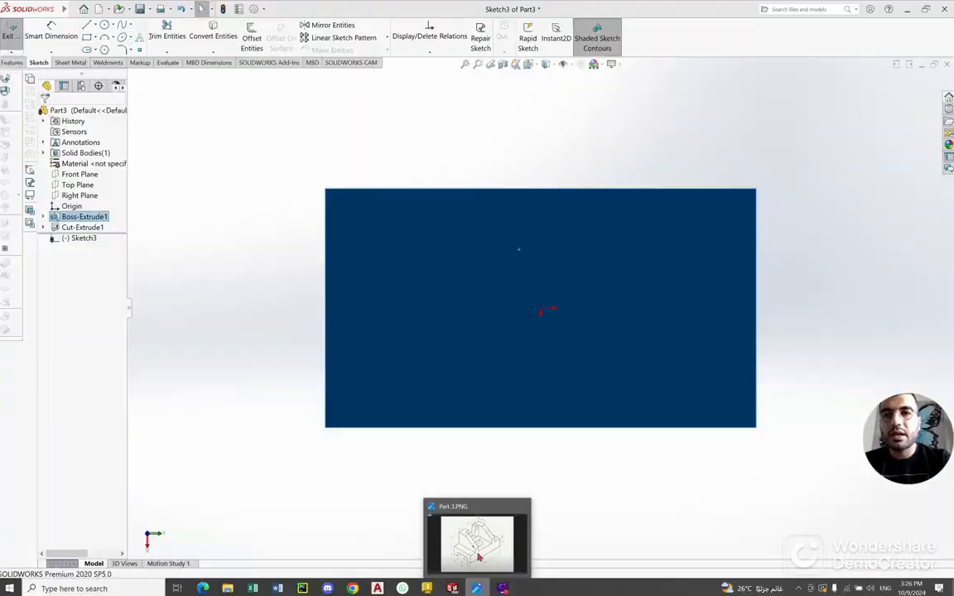
pyautogui.click(94, 25)
pyautogui.click(112, 62)
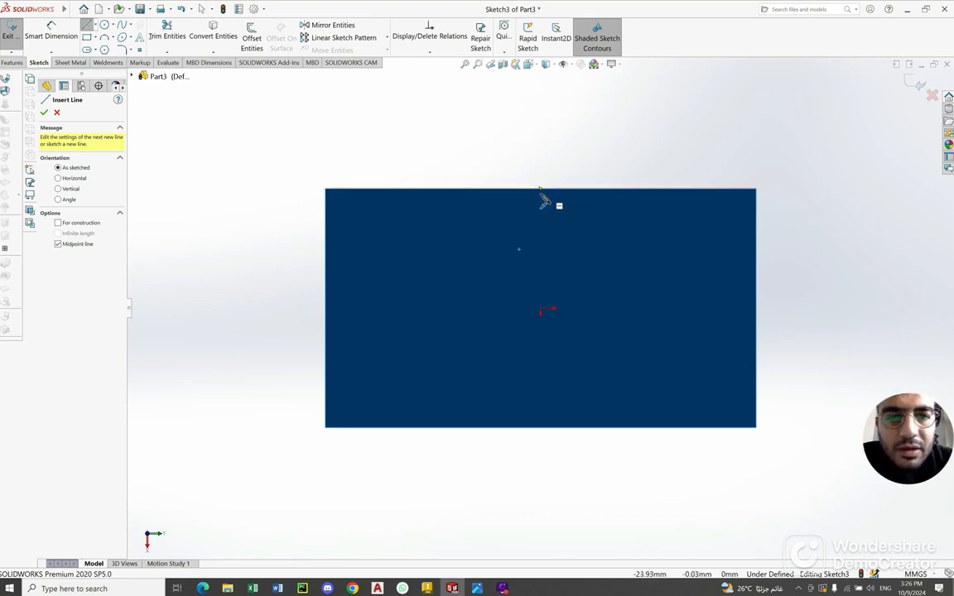
pyautogui.click(541, 190)
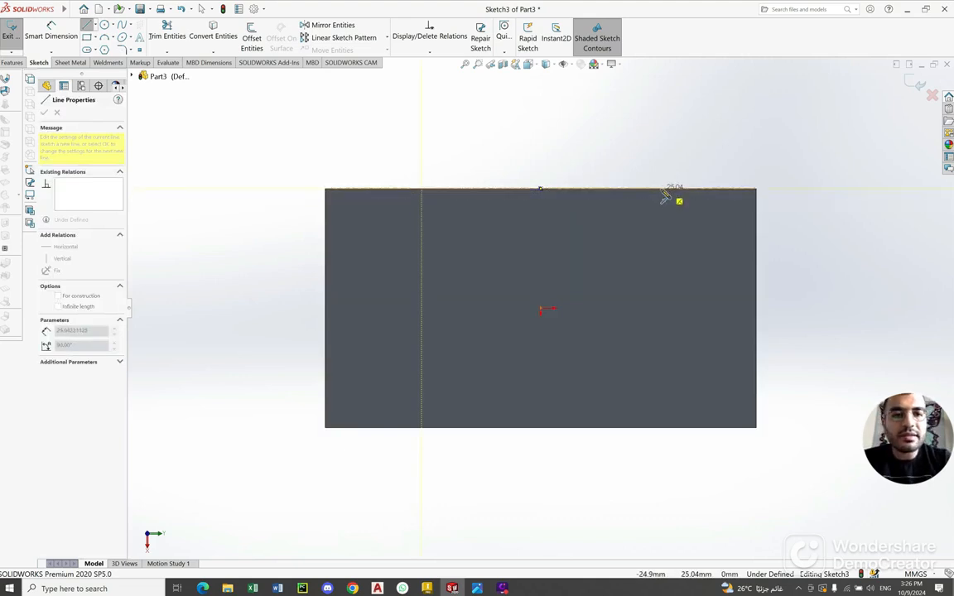
pyautogui.click(660, 189)
pyautogui.rightClick(620, 124)
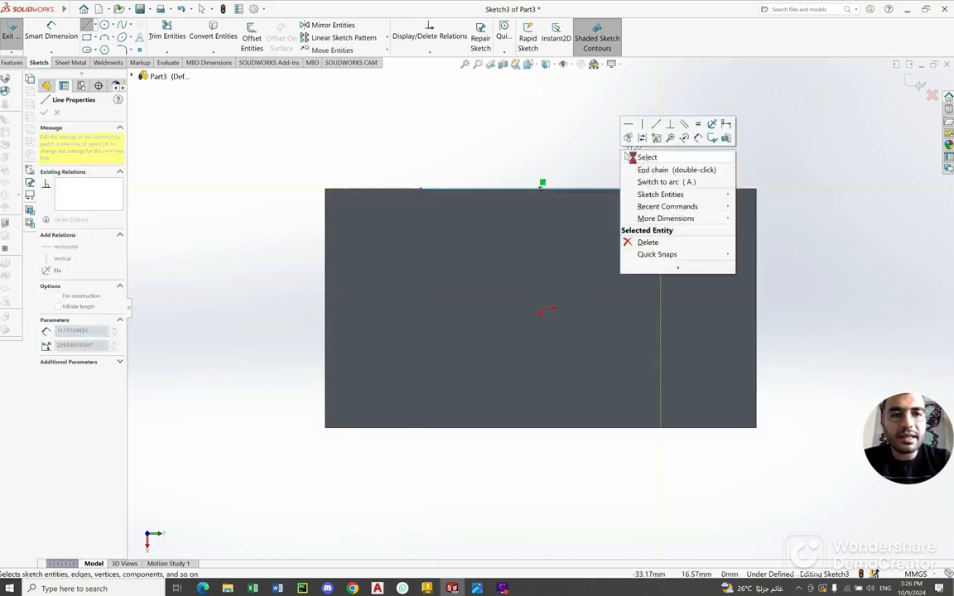
pyautogui.click(633, 156)
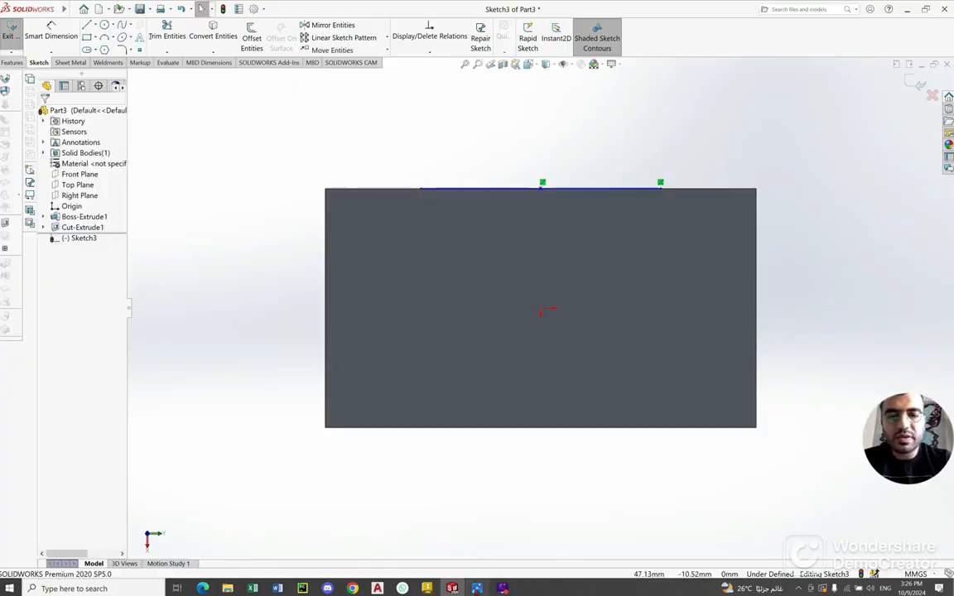
# Check the overall width in the reference drawing and dimension the sketched line's length to 60 mm
pyautogui.click(477, 588)
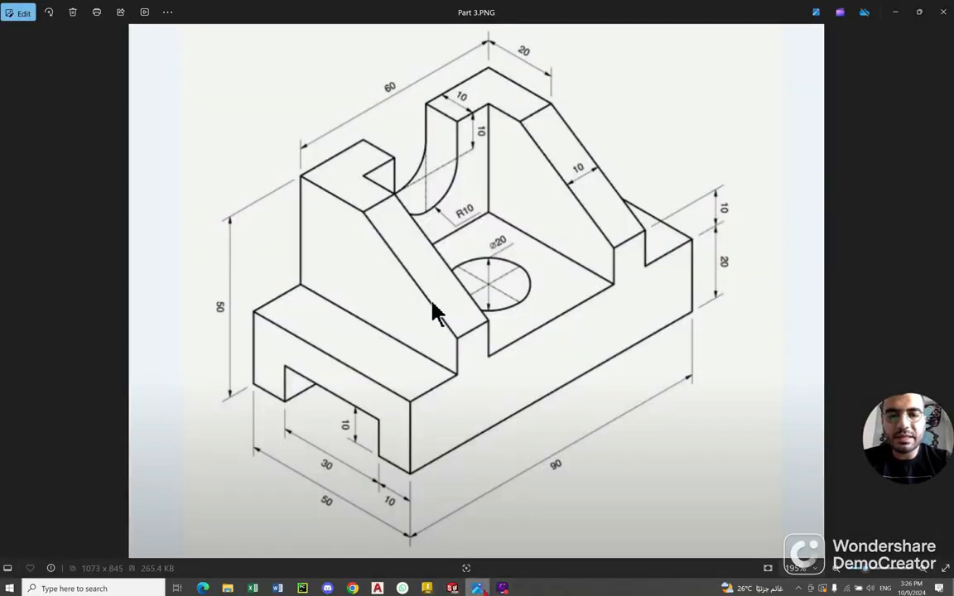
pyautogui.hotkey('alt', 'Tab')
pyautogui.click(50, 31)
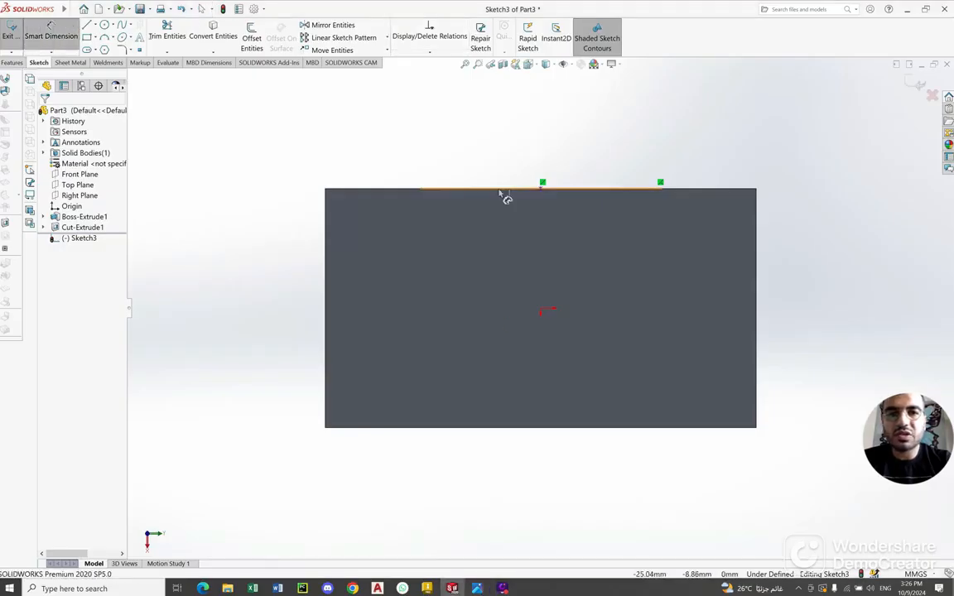
pyautogui.click(504, 189)
pyautogui.click(518, 146)
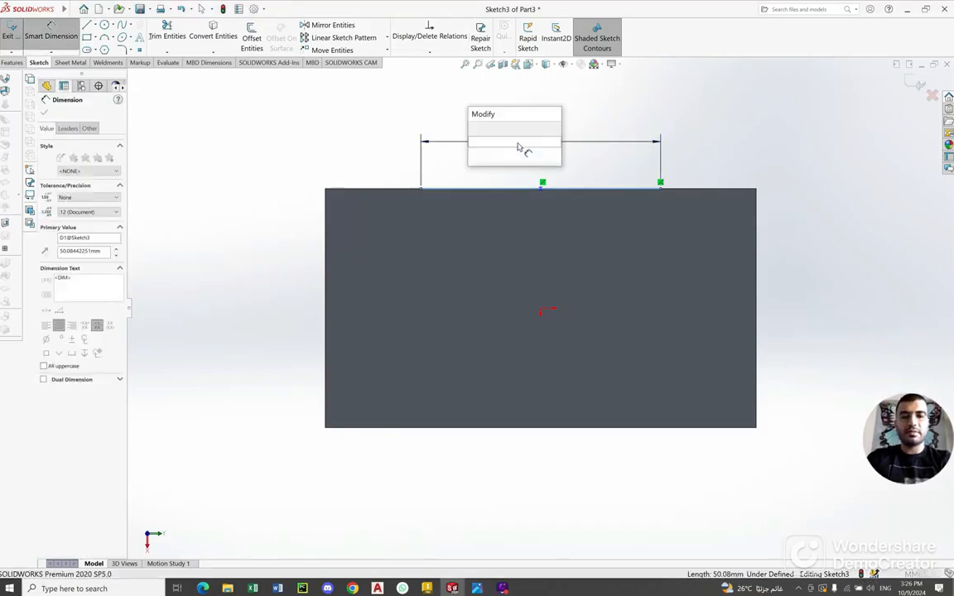
pyautogui.write('60')
pyautogui.press('Return')
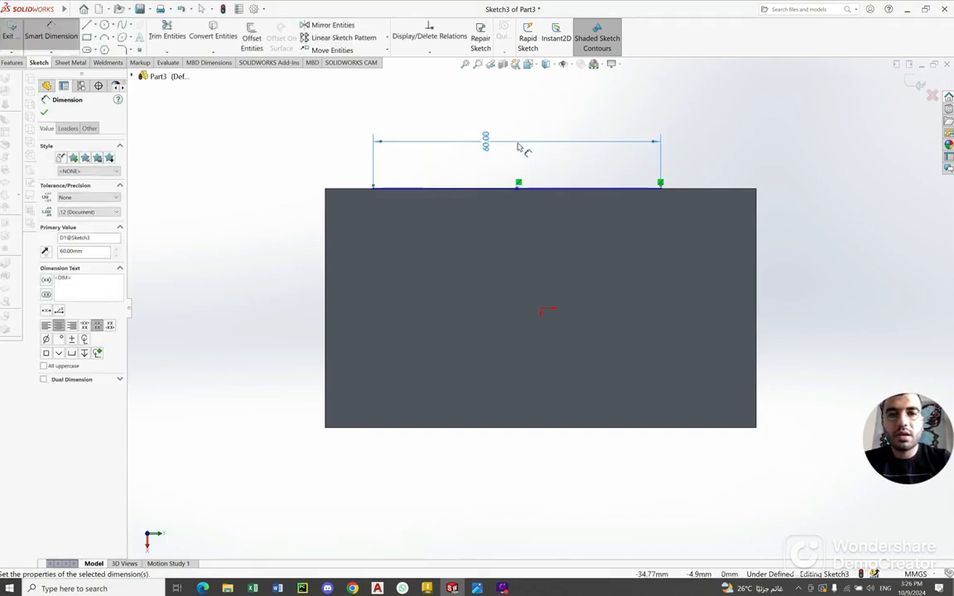
pyautogui.click(44, 112)
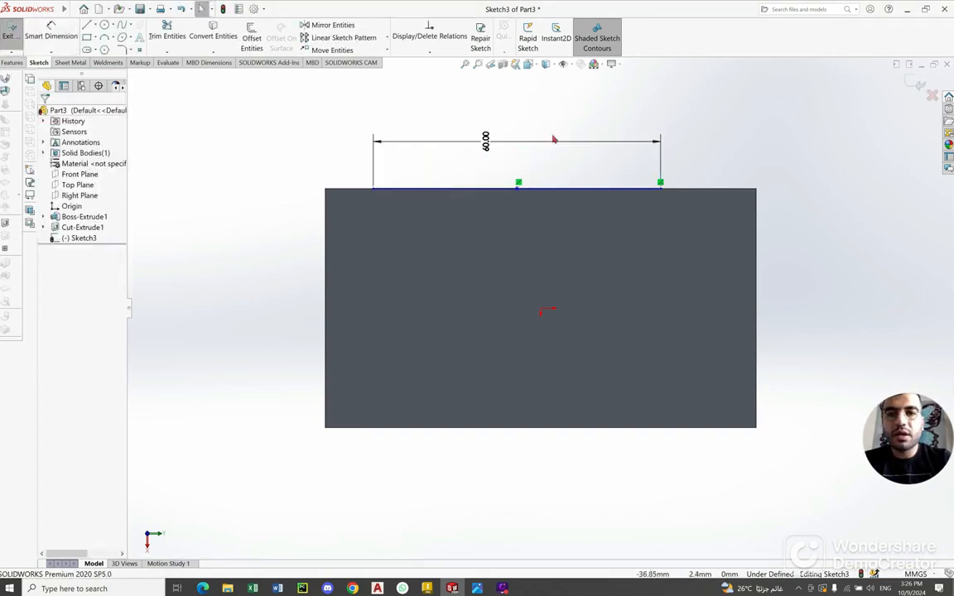
# Snap the 60 mm line's midpoint onto the midpoint of the block's long edge
pyautogui.click(521, 190)
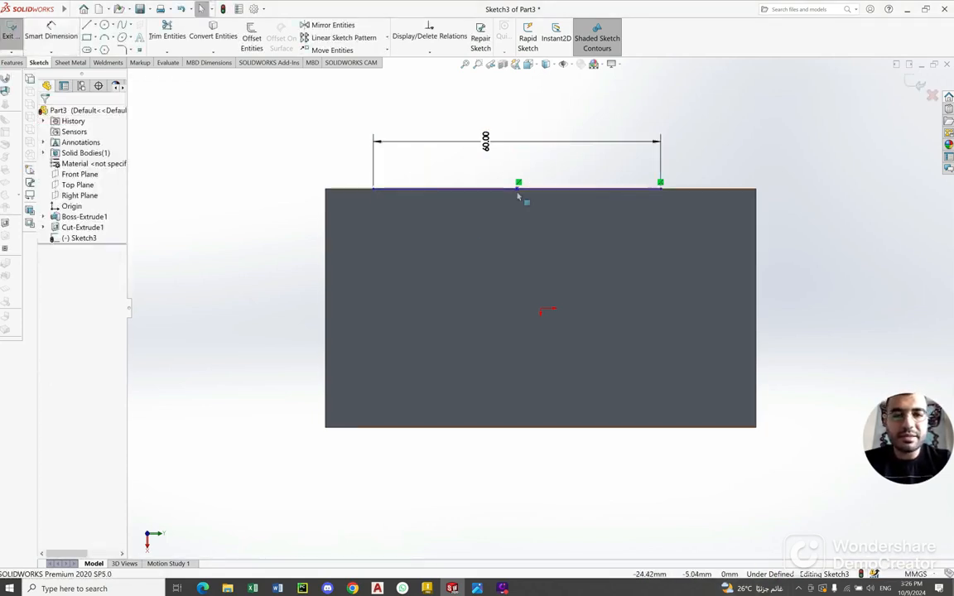
pyautogui.click(535, 166)
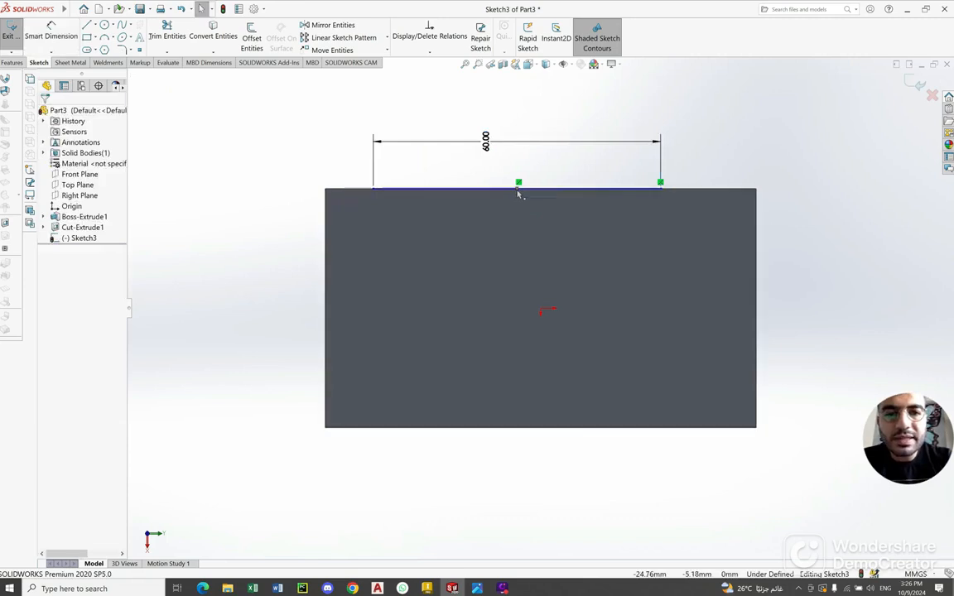
pyautogui.moveTo(527, 191)
pyautogui.mouseDown()
pyautogui.moveTo(552, 190)
pyautogui.moveTo(542, 193)
pyautogui.mouseUp()
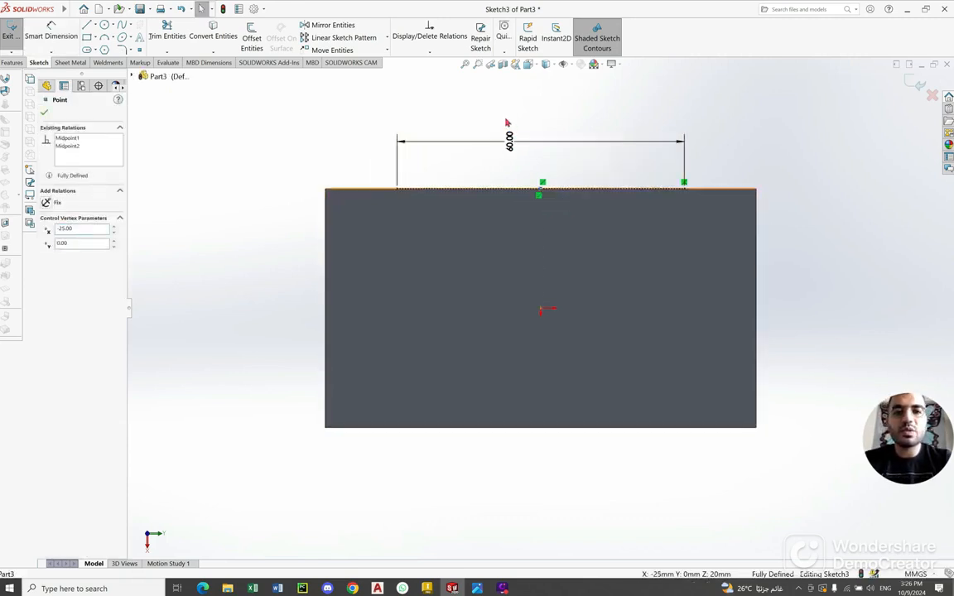
pyautogui.click(508, 122)
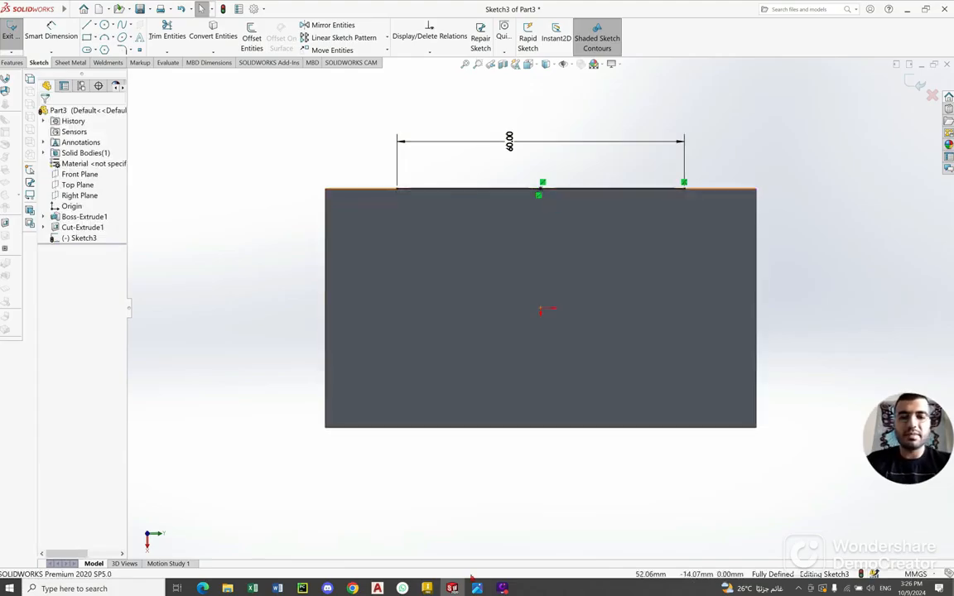
# Sketch two 50 mm lines across the top face from both ends of the 60 mm line to the opposite long edge
pyautogui.hotkey('alt', 'Tab')
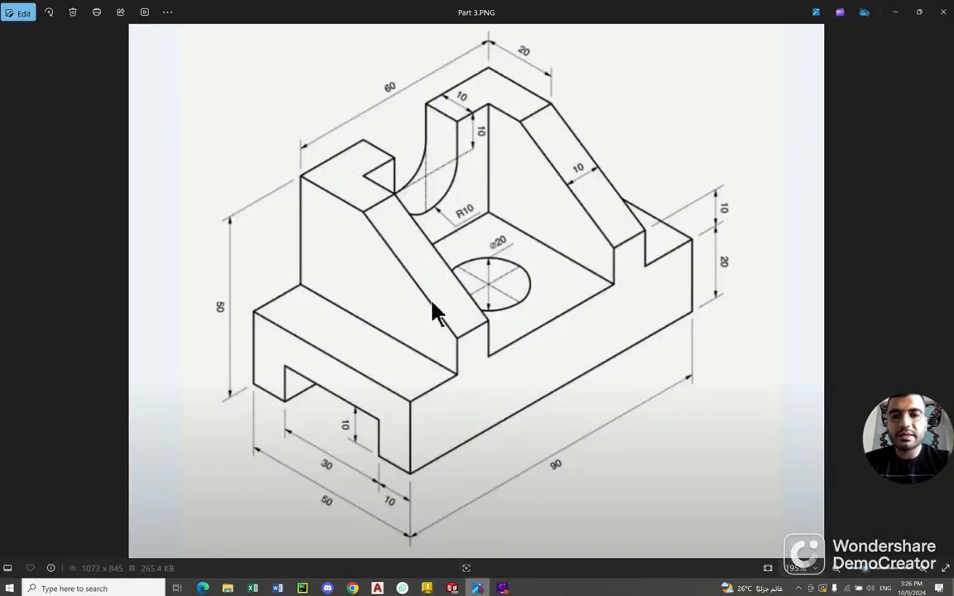
pyautogui.hotkey('alt', 'Tab')
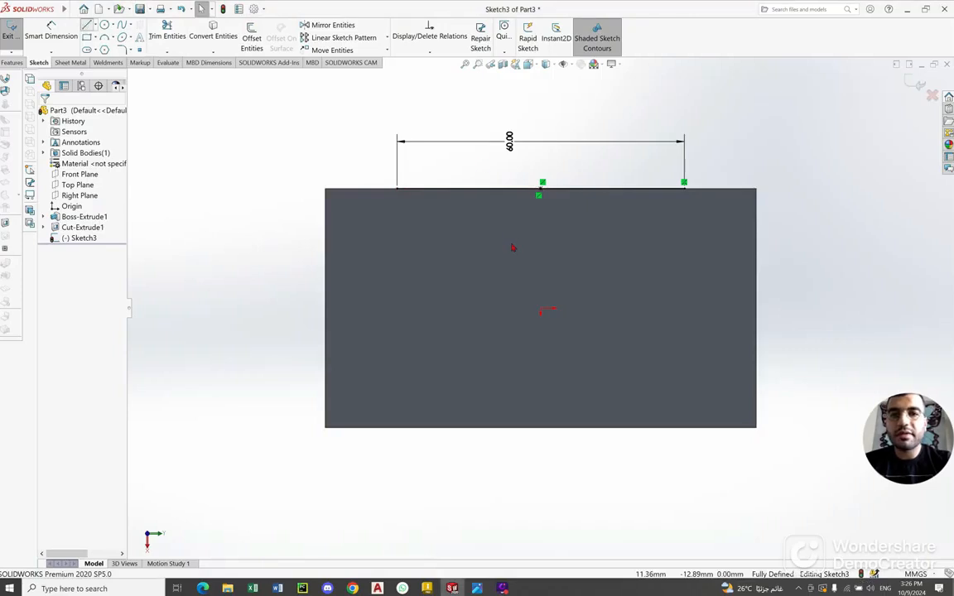
pyautogui.press('l')
pyautogui.click(398, 190)
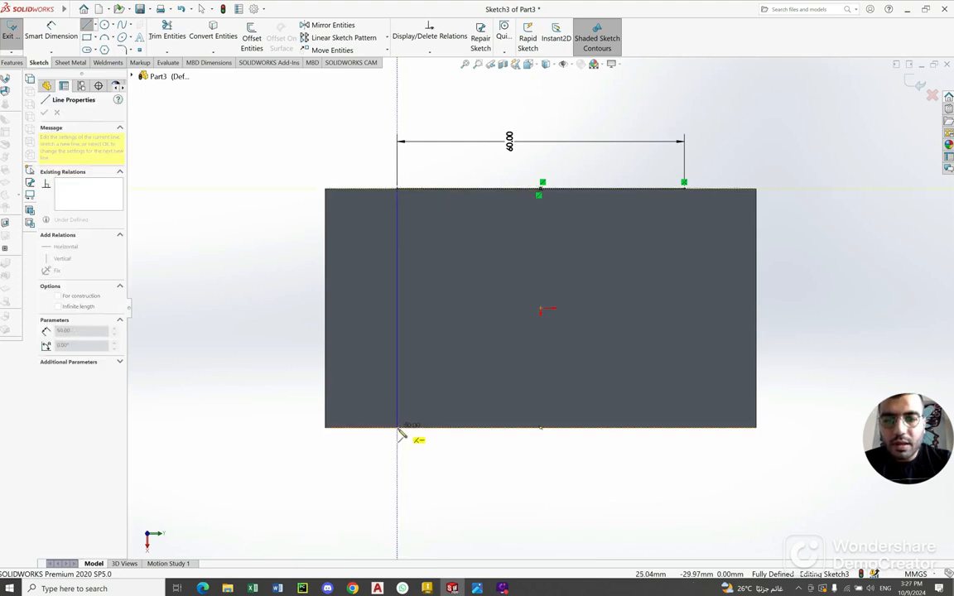
pyautogui.click(398, 432)
pyautogui.press('Escape')
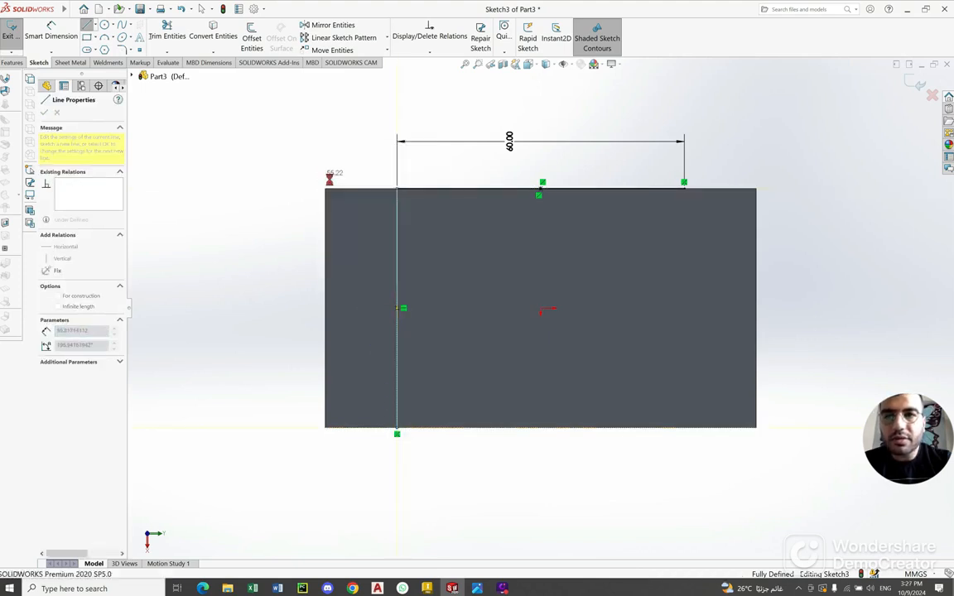
pyautogui.press('l')
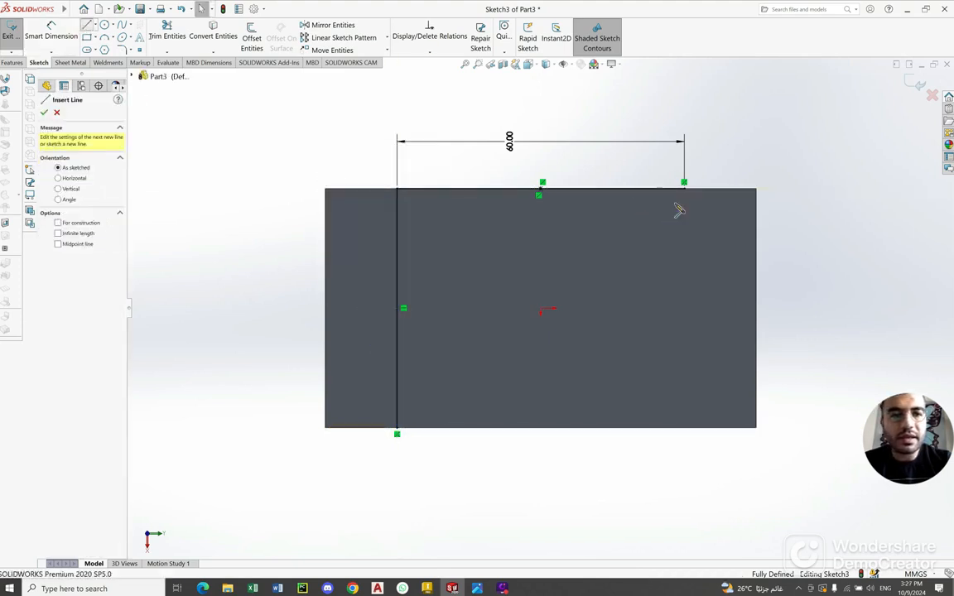
pyautogui.click(684, 190)
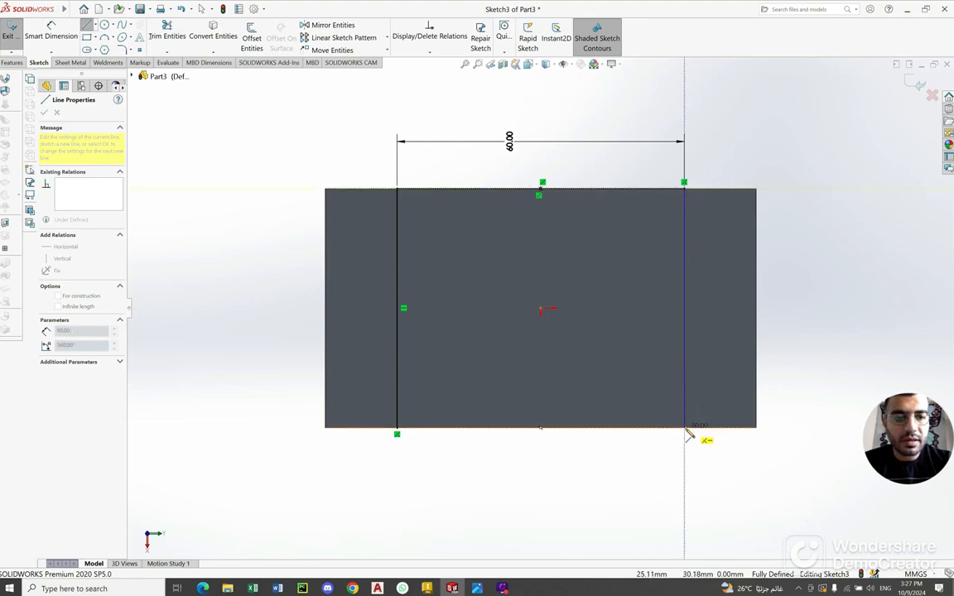
pyautogui.click(684, 428)
pyautogui.rightClick(632, 445)
pyautogui.click(657, 449)
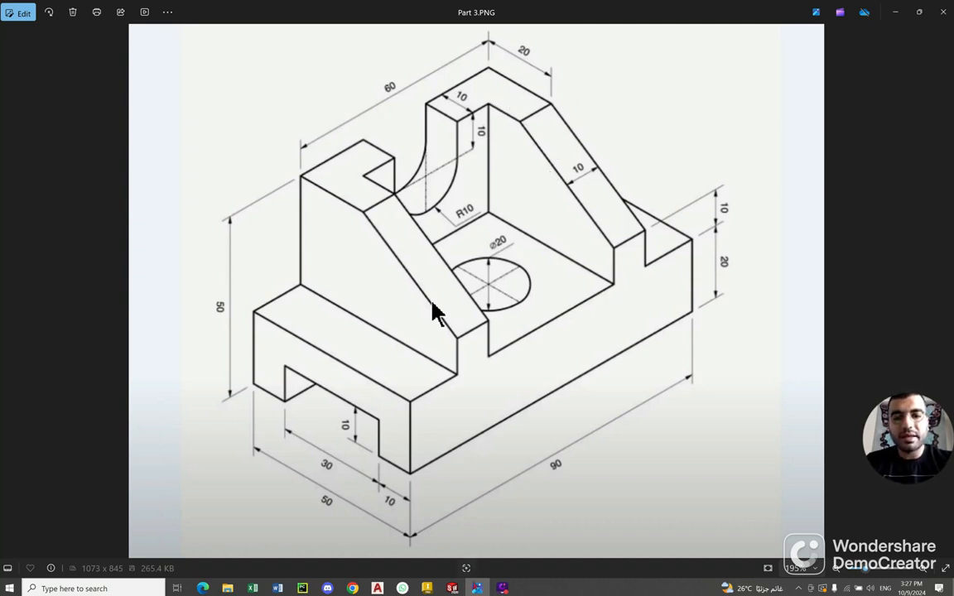
# Offset the chain of three sketch lines inward by 10 mm
pyautogui.hotkey('alt', 'Tab')
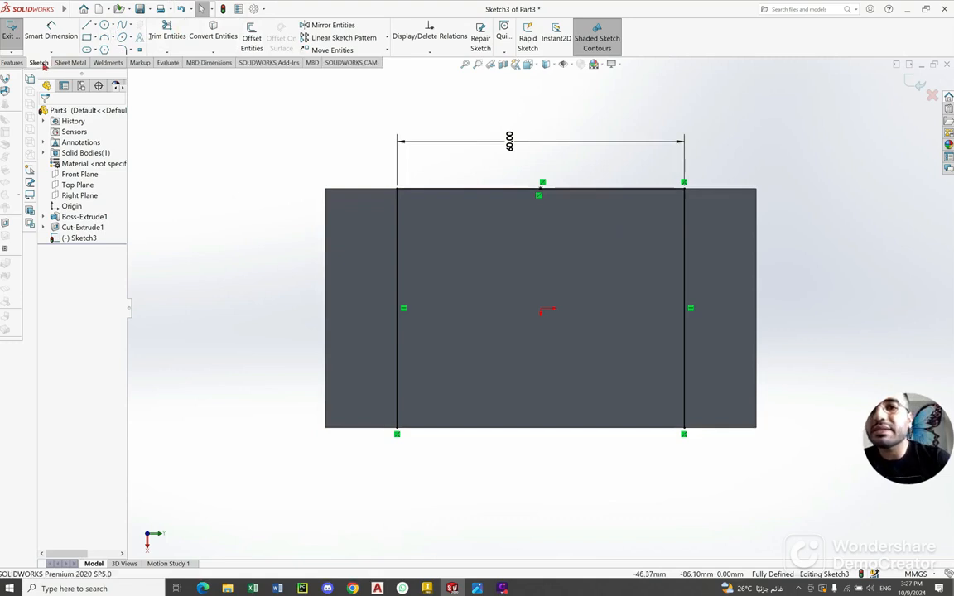
pyautogui.click(252, 37)
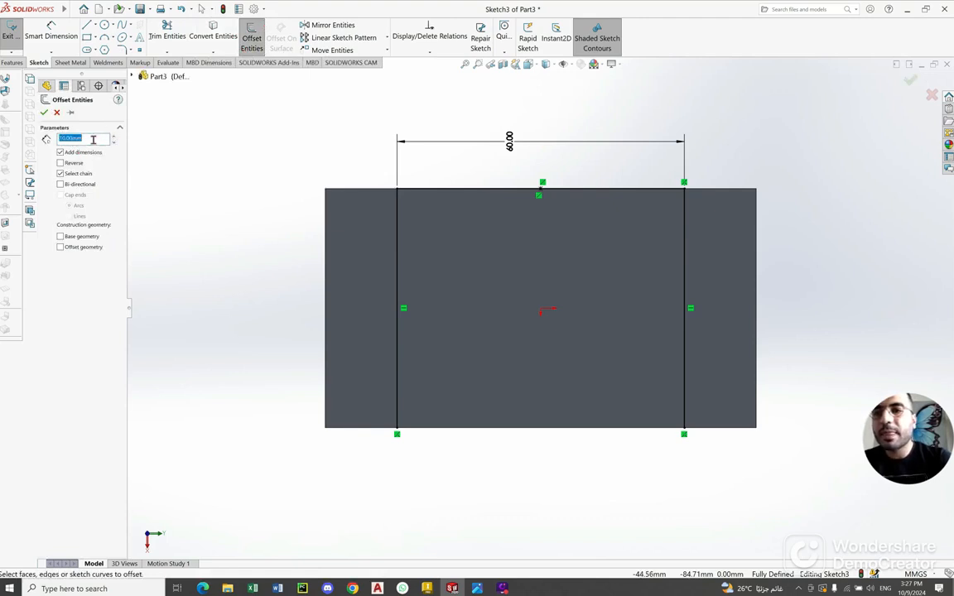
pyautogui.click(439, 193)
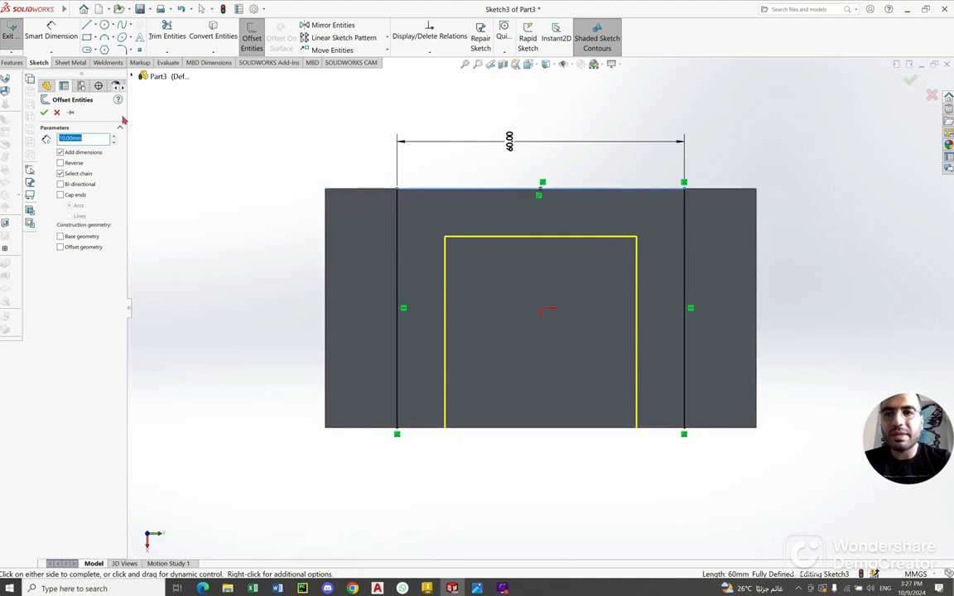
pyautogui.click(44, 114)
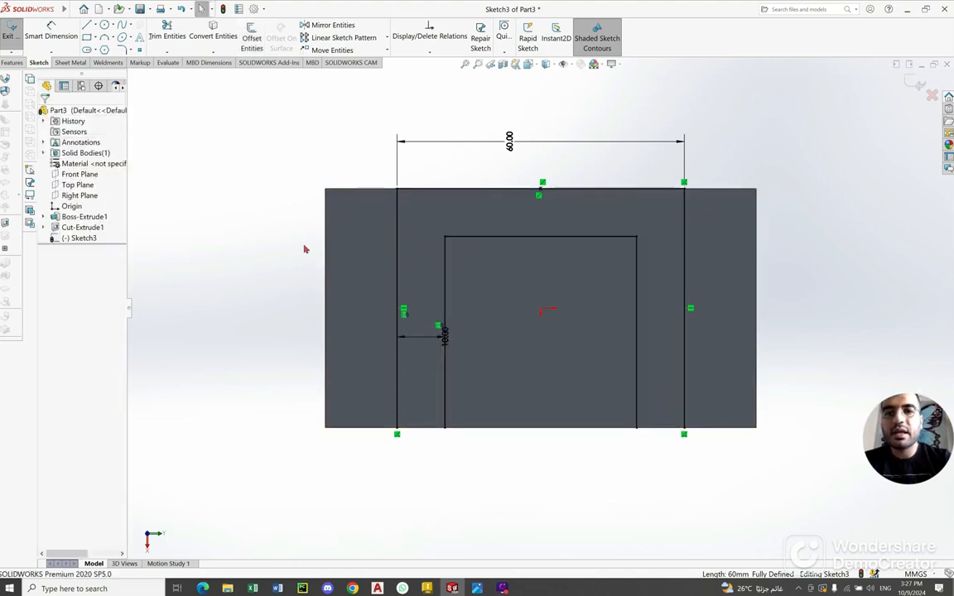
# Close both open ends of the U-shaped profile with 10 mm lines joining the outer and inner lines
pyautogui.moveTo(520, 306); pyautogui.dragTo(584, 240, button='middle')
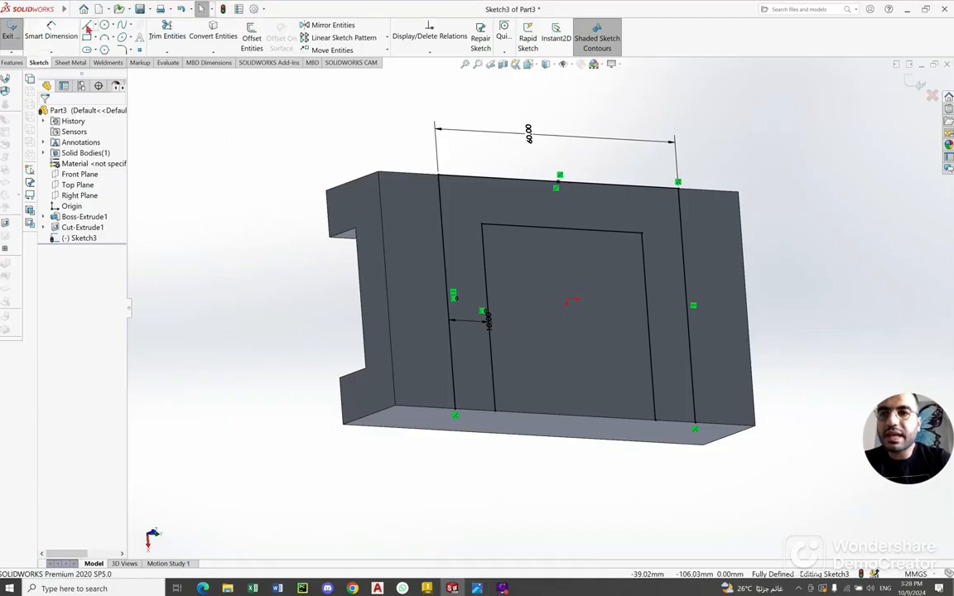
pyautogui.click(455, 414)
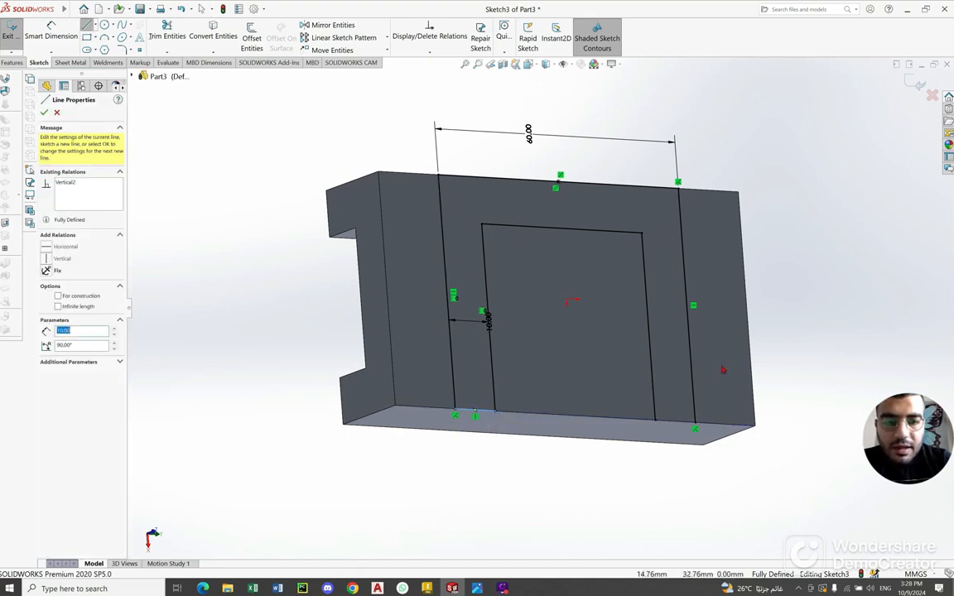
pyautogui.rightClick(793, 331)
pyautogui.click(805, 332)
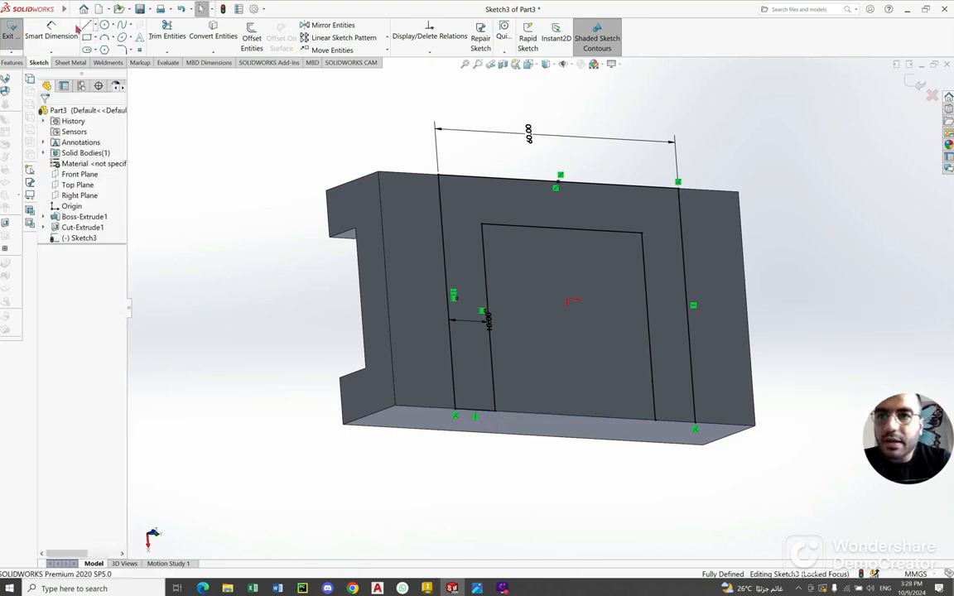
pyautogui.click(654, 420)
pyautogui.click(700, 424)
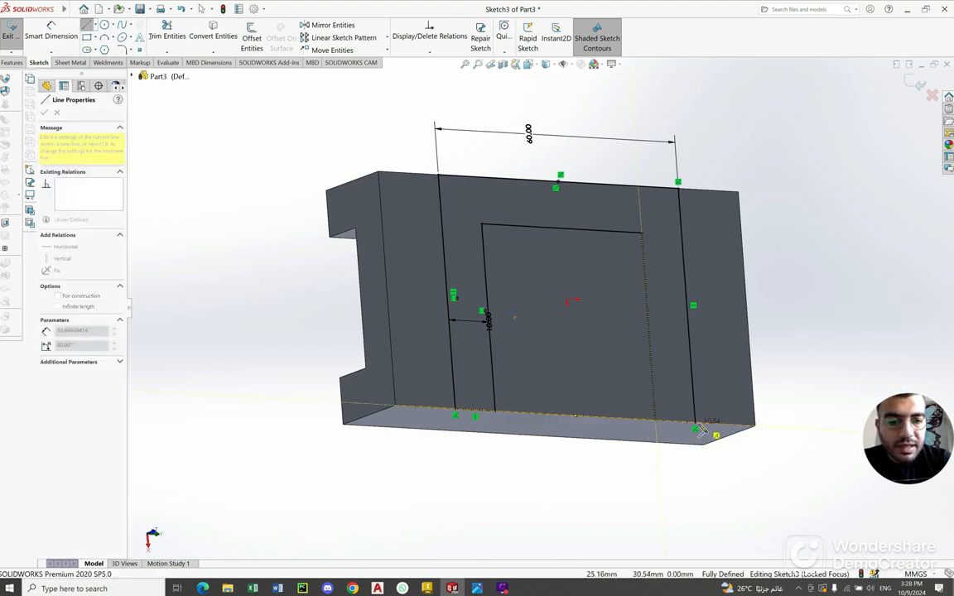
pyautogui.click(694, 422)
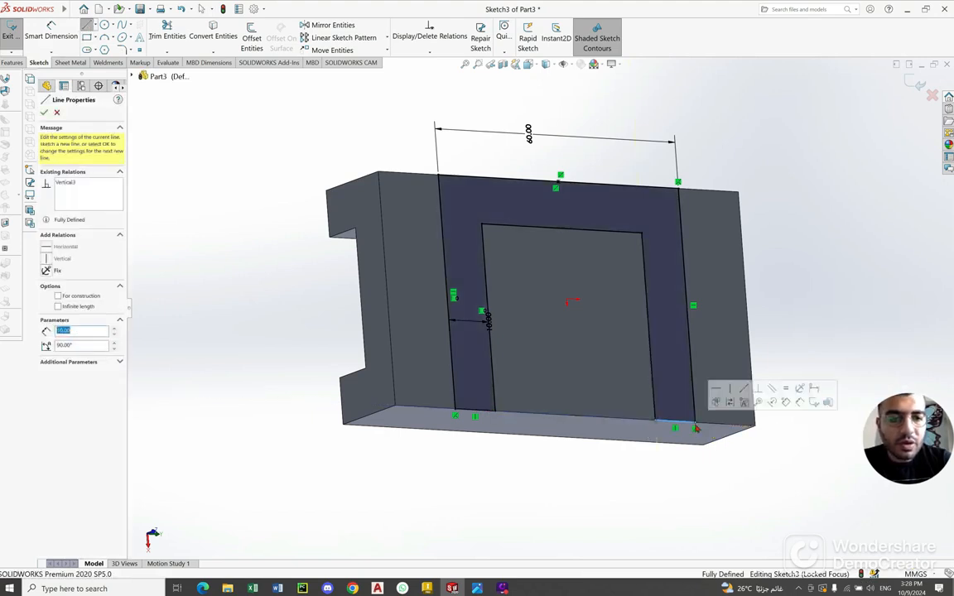
pyautogui.rightClick(791, 263)
pyautogui.click(801, 267)
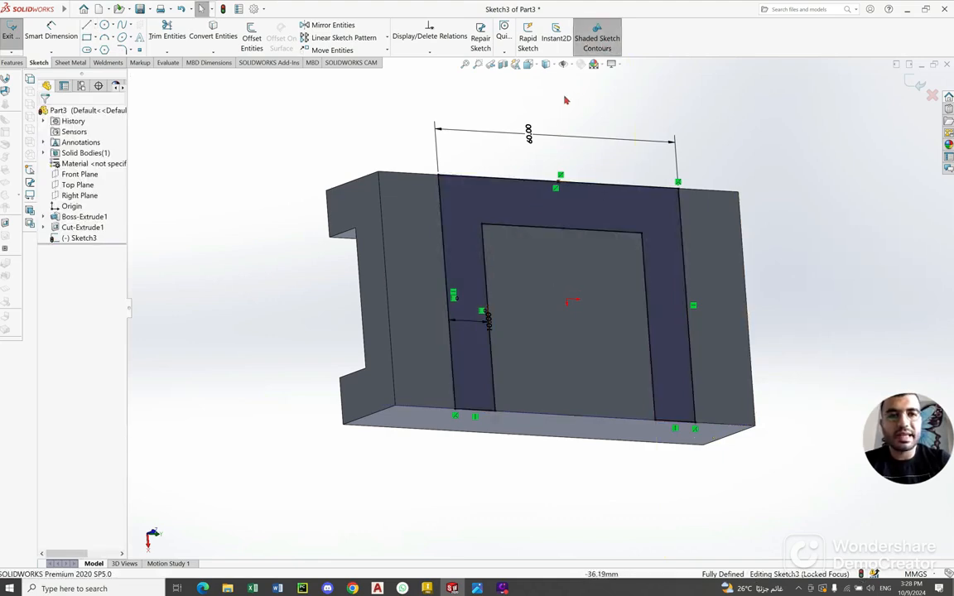
# Check the wall height on the reference drawing and extrude the U-shaped profile 30 mm, merged with the base
pyautogui.click(476, 588)
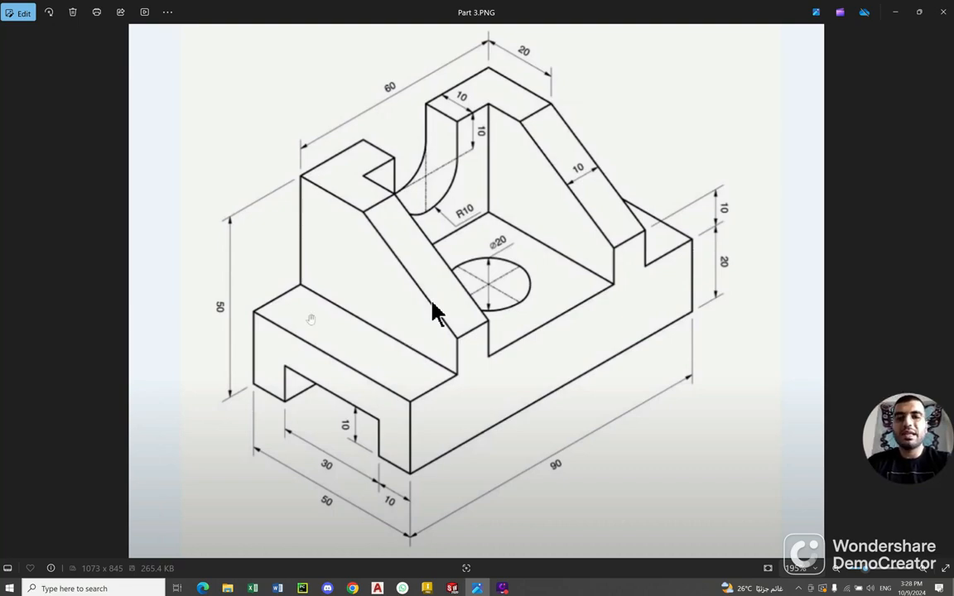
pyautogui.hotkey('alt', 'Tab')
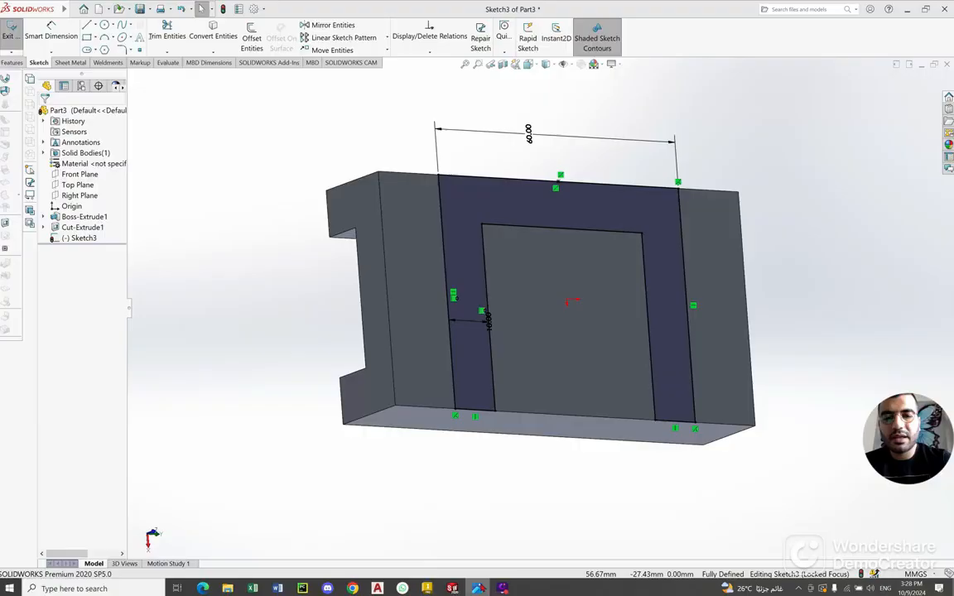
pyautogui.click(13, 63)
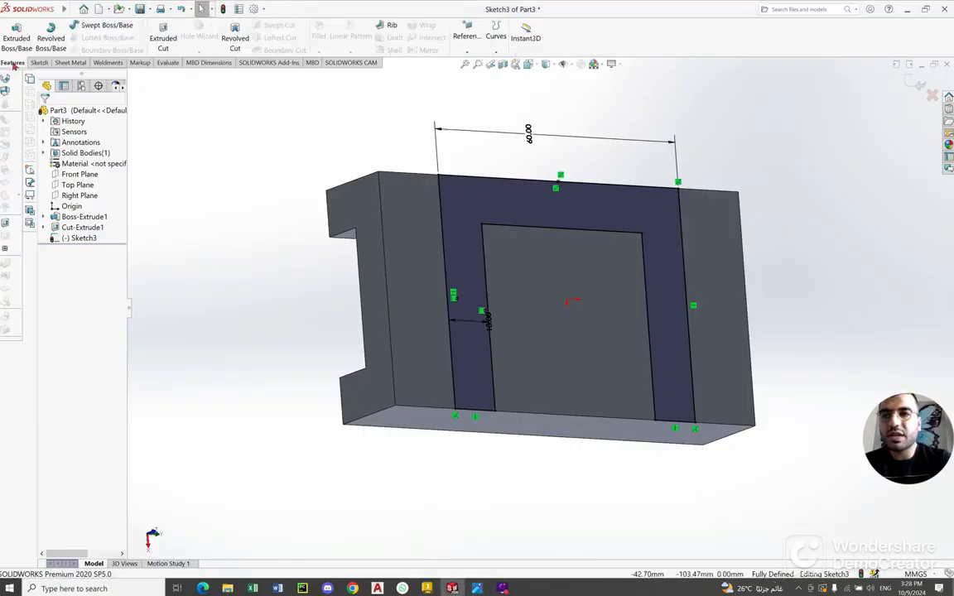
pyautogui.click(14, 41)
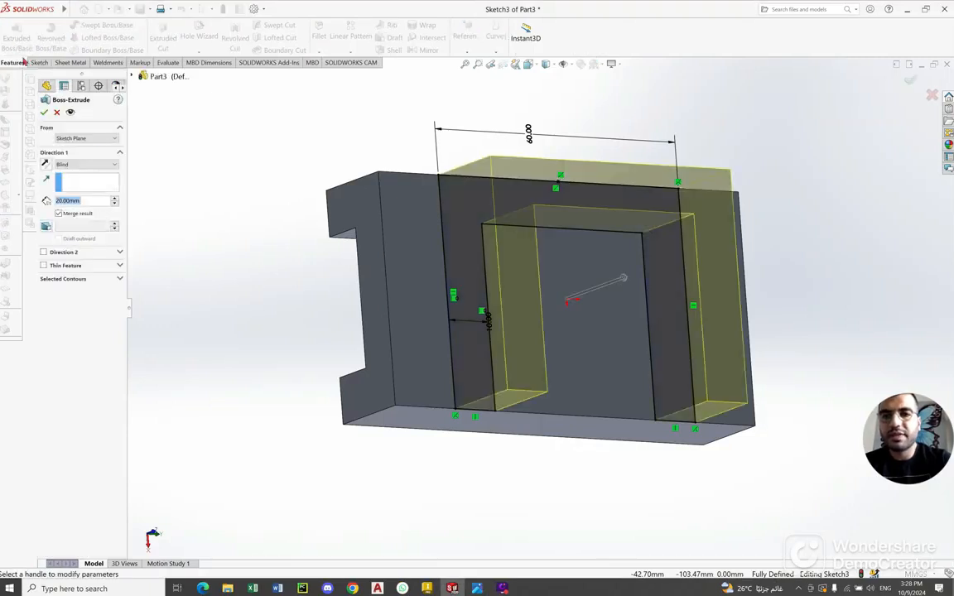
pyautogui.write('3')
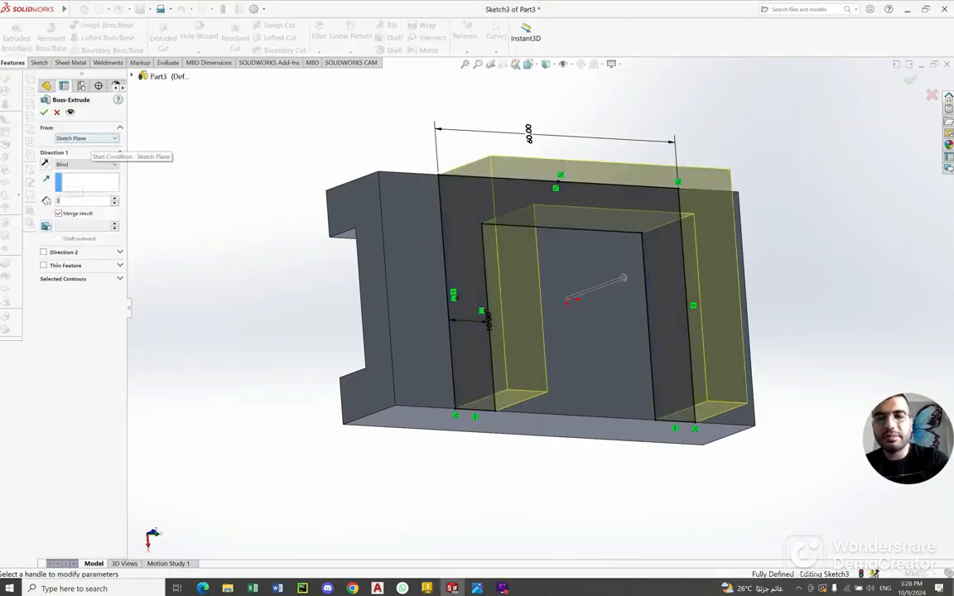
pyautogui.write('0')
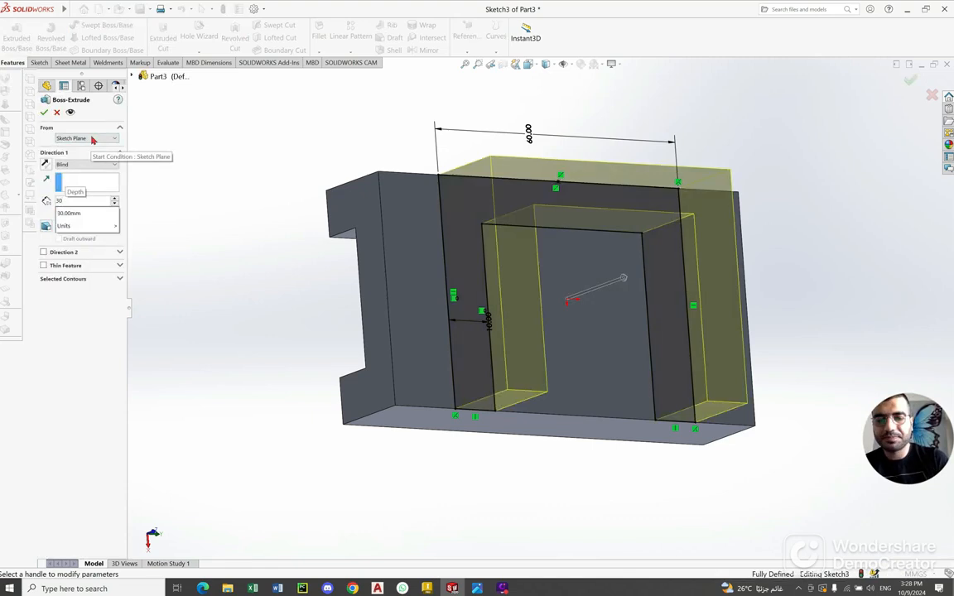
pyautogui.press('Return')
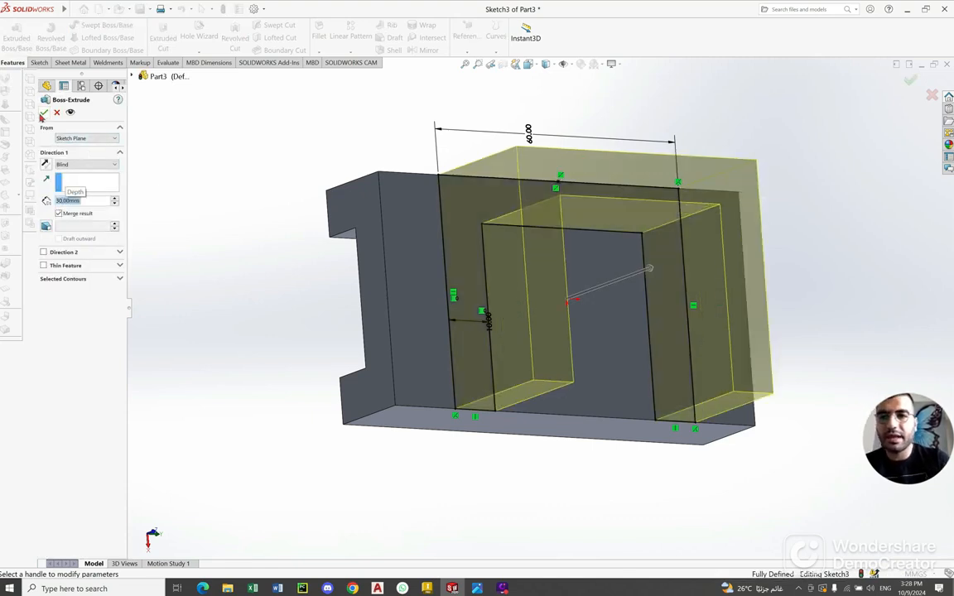
pyautogui.click(43, 112)
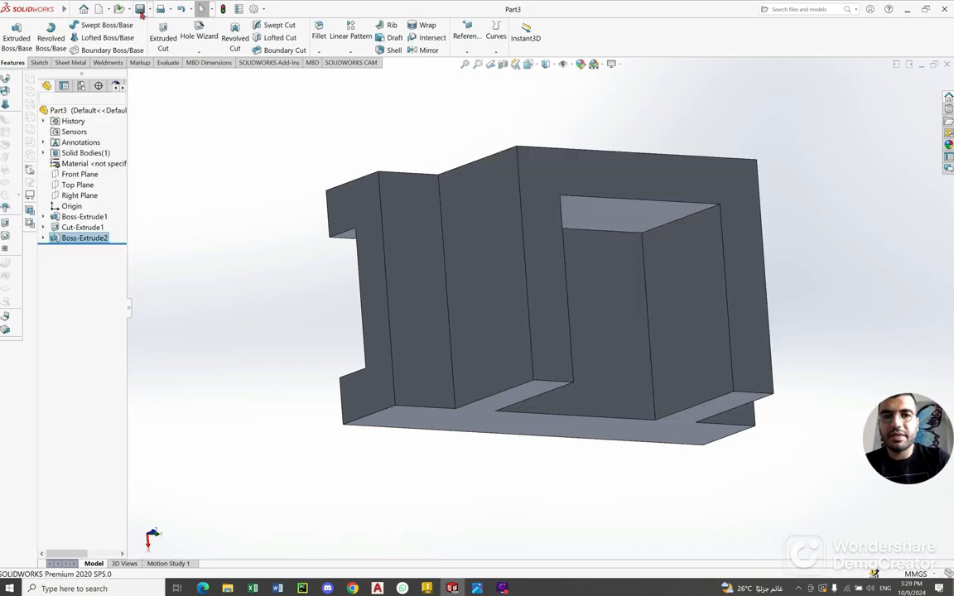
# Start a new sketch on the base's top face enclosed by the U-shaped wall, viewed face-on
pyautogui.moveTo(362, 400); pyautogui.dragTo(456, 339, button='middle')
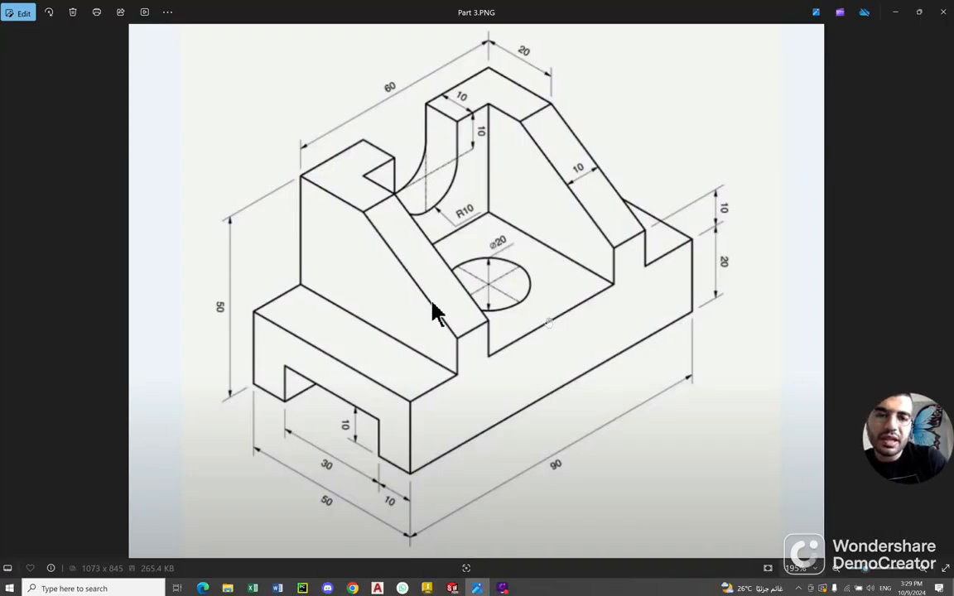
pyautogui.click(476, 588)
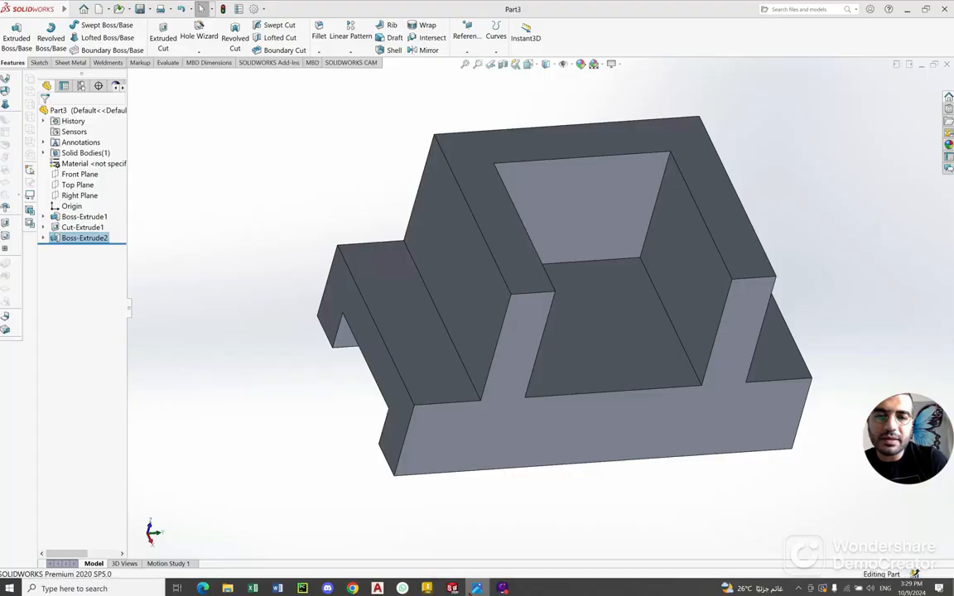
pyautogui.click(607, 298)
pyautogui.rightClick(590, 325)
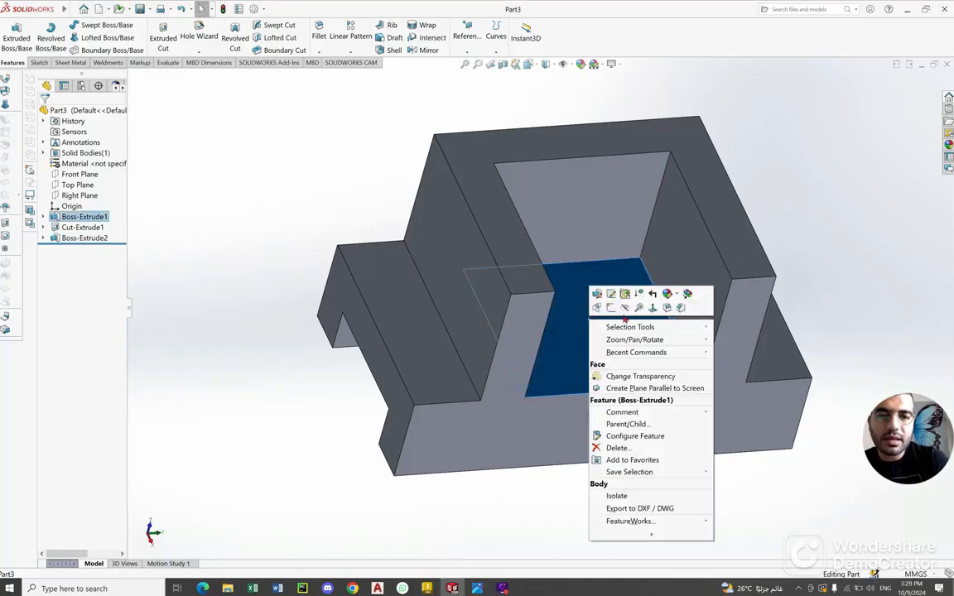
pyautogui.click(609, 302)
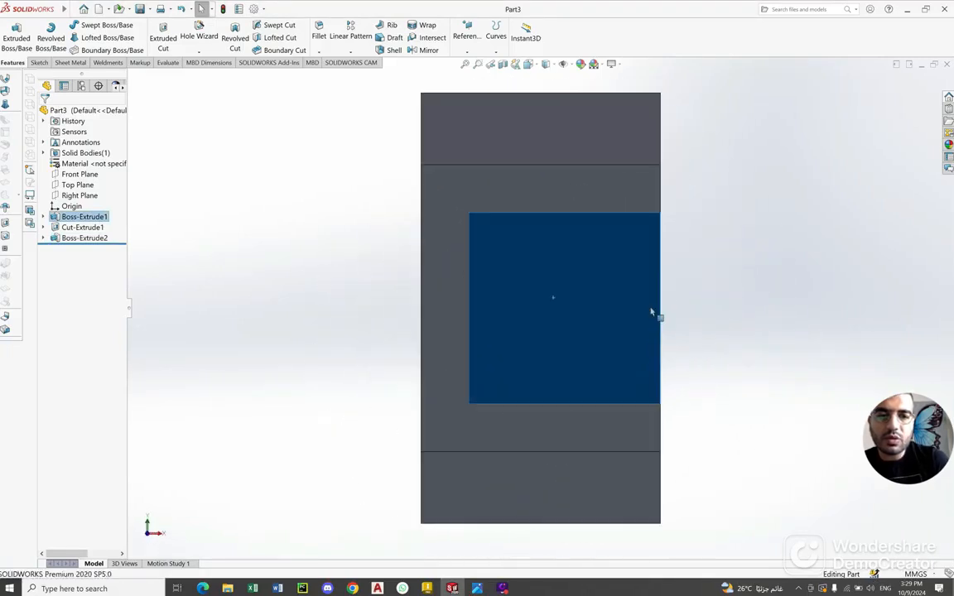
pyautogui.click(39, 63)
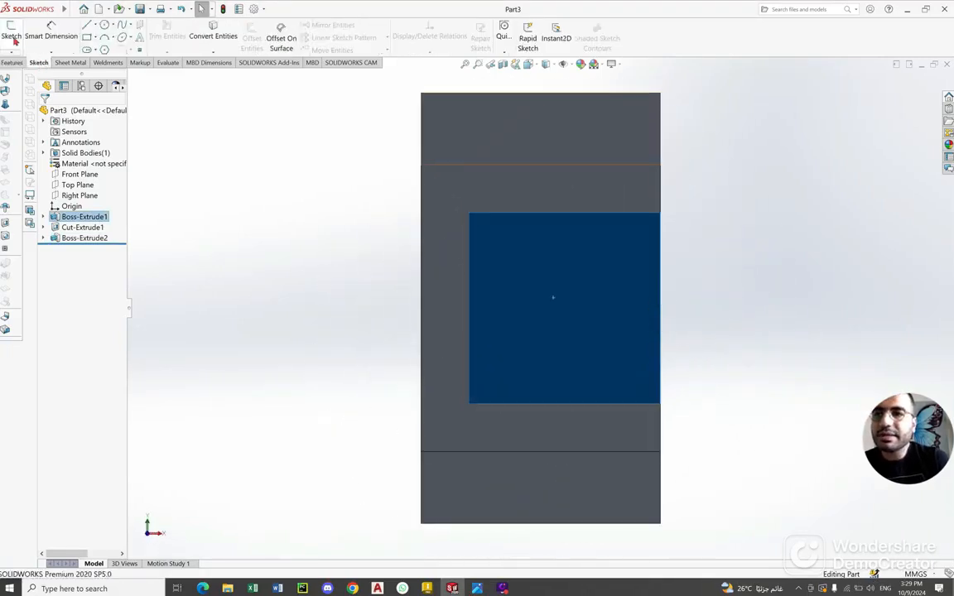
pyautogui.click(114, 26)
pyautogui.click(11, 32)
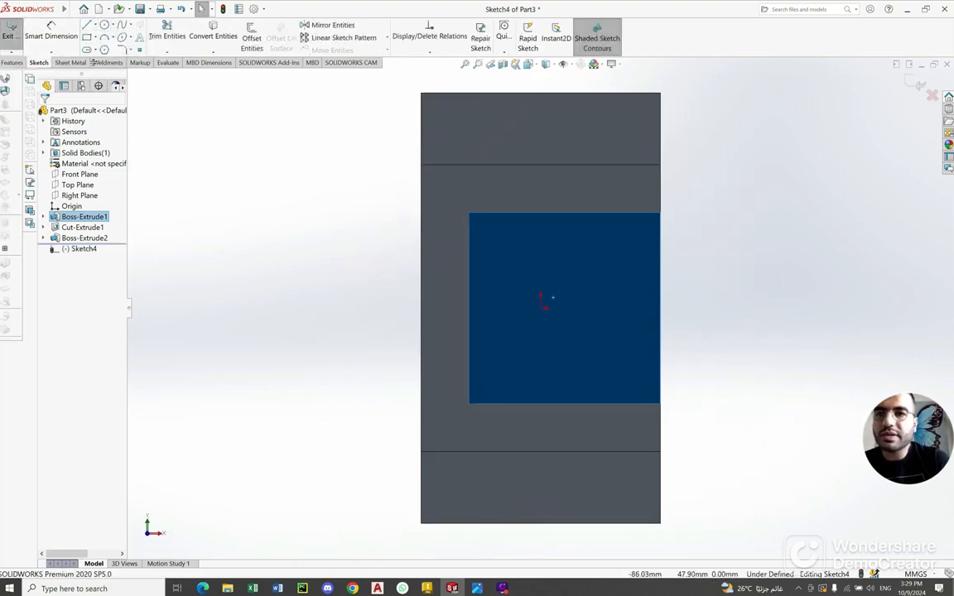
# Sketch a circle with a radius of about 9.8 mm near the middle of the enclosed floor face
pyautogui.click(114, 27)
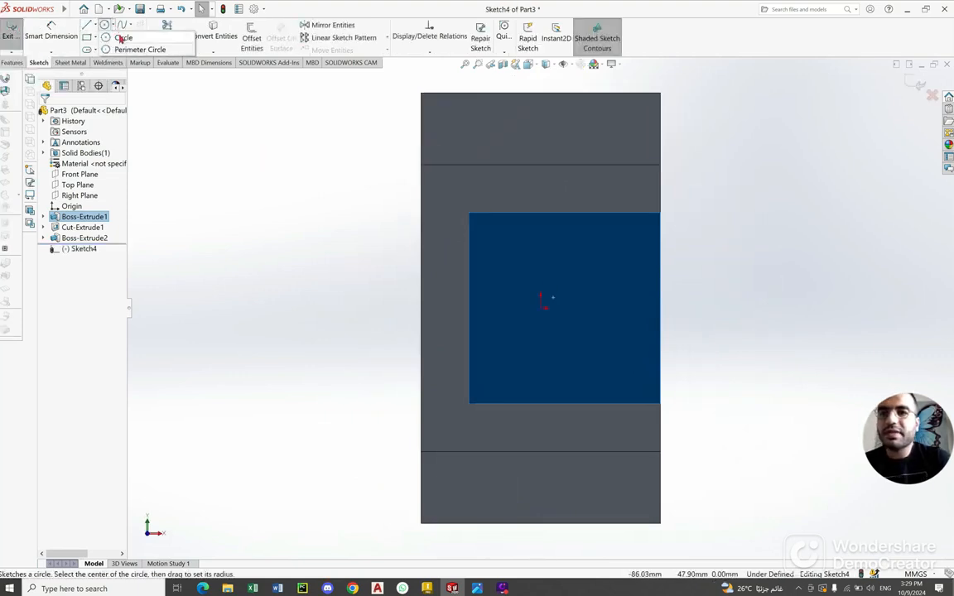
pyautogui.click(123, 38)
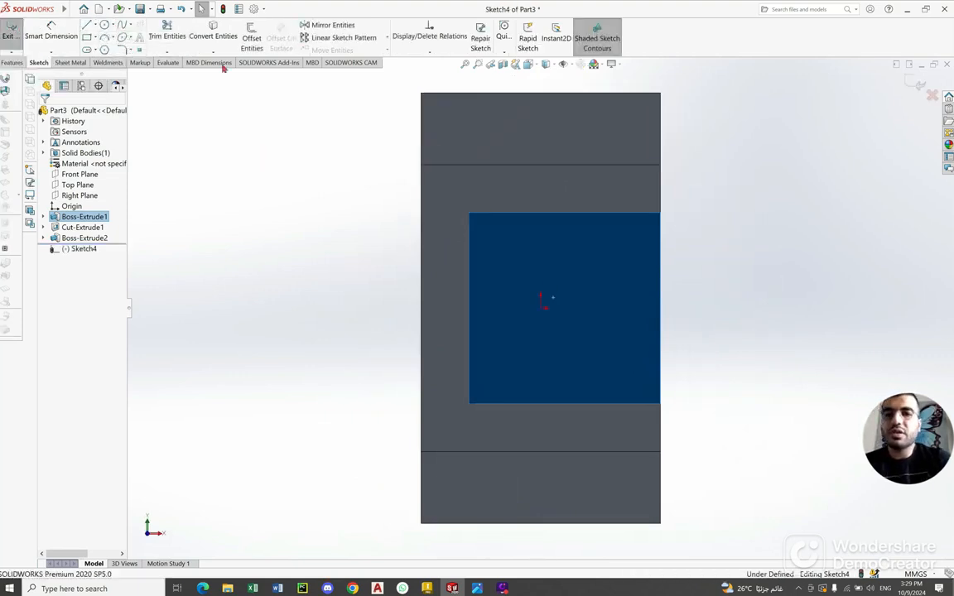
pyautogui.click(558, 328)
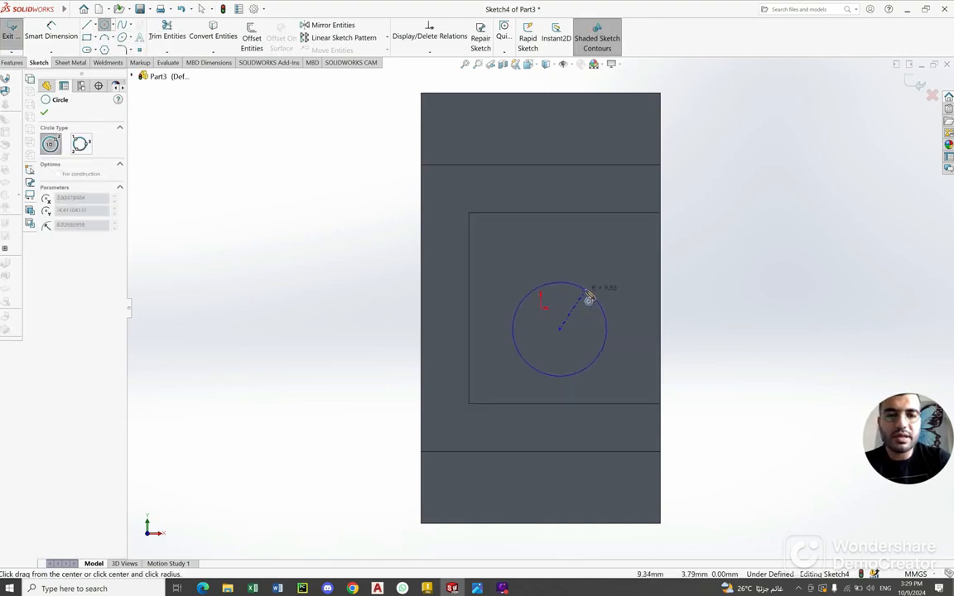
pyautogui.click(592, 296)
pyautogui.rightClick(714, 258)
pyautogui.click(715, 258)
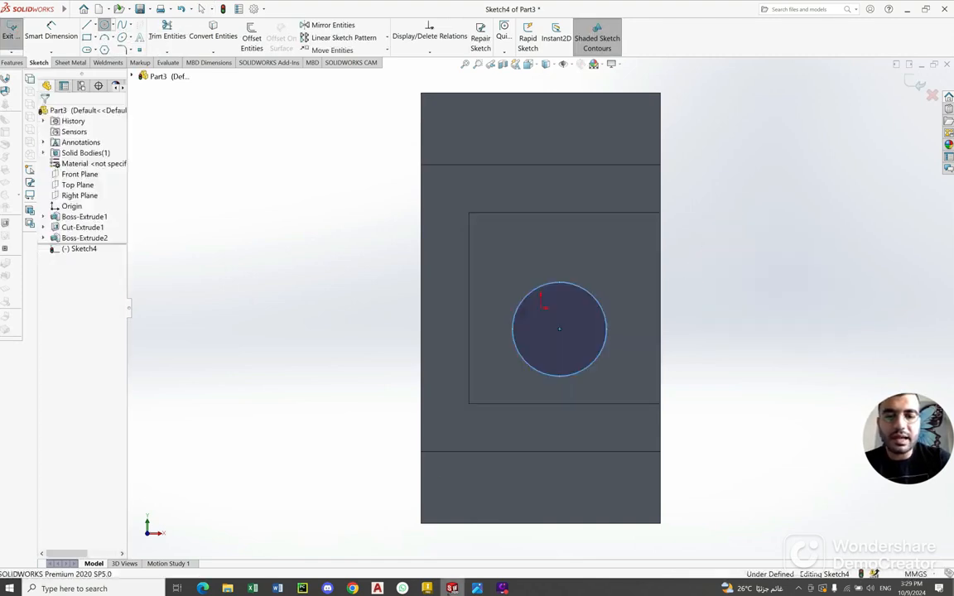
# Check the hole size on the reference drawing and dimension the circle's diameter as 20 mm
pyautogui.hotkey('alt', 'Tab')
pyautogui.hotkey('alt', 'Tab')
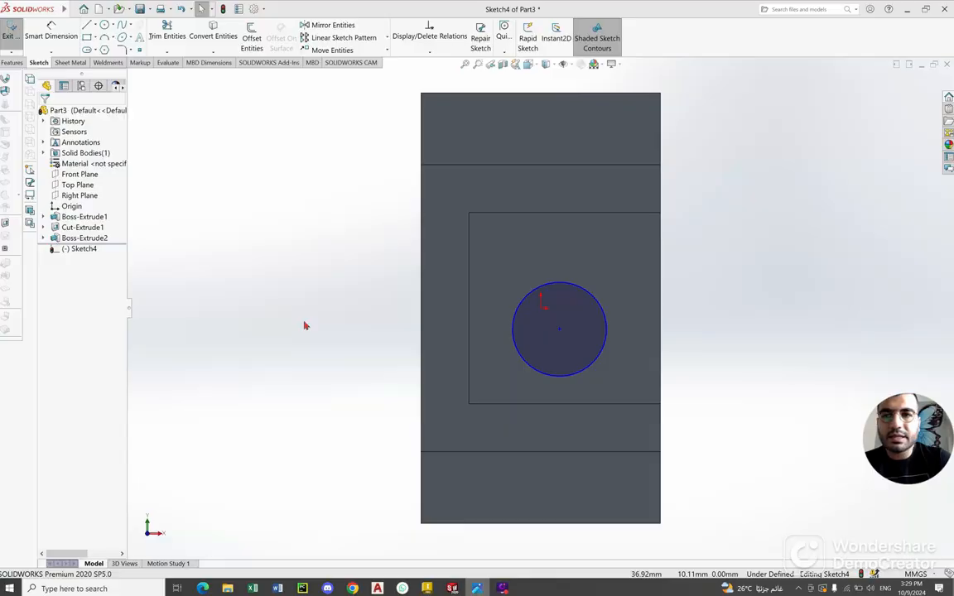
pyautogui.click(604, 350)
pyautogui.click(721, 339)
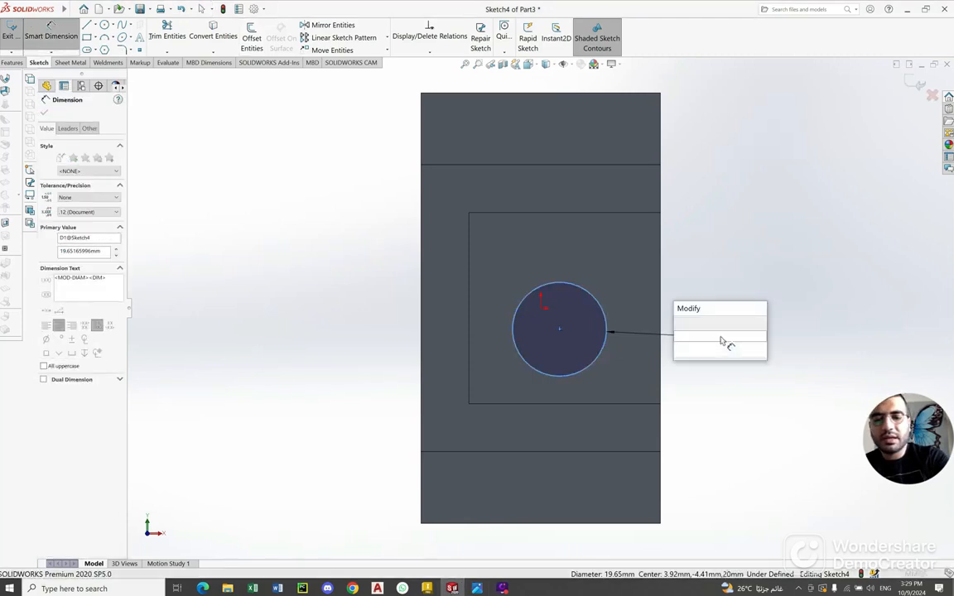
pyautogui.write('20')
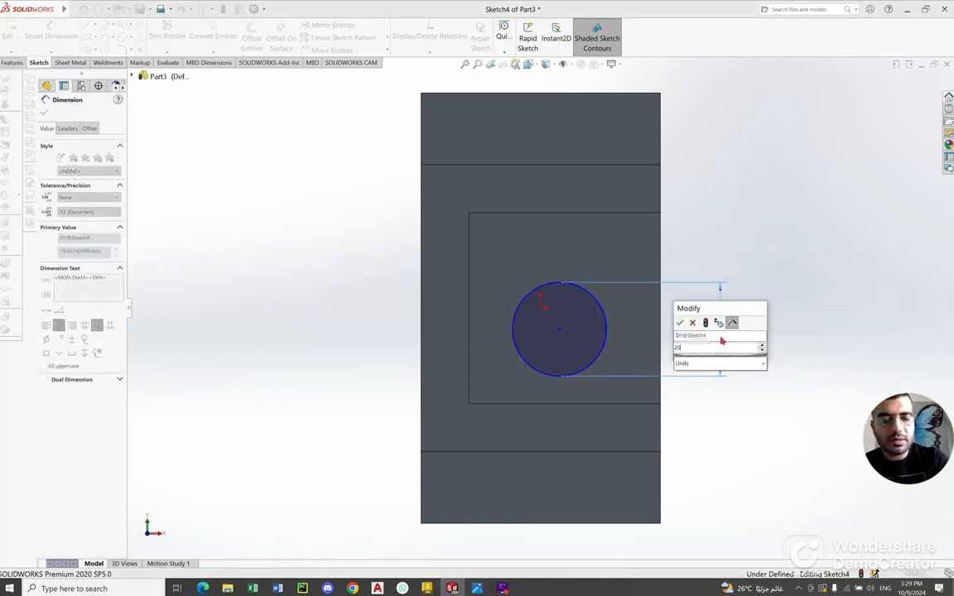
pyautogui.press('Return')
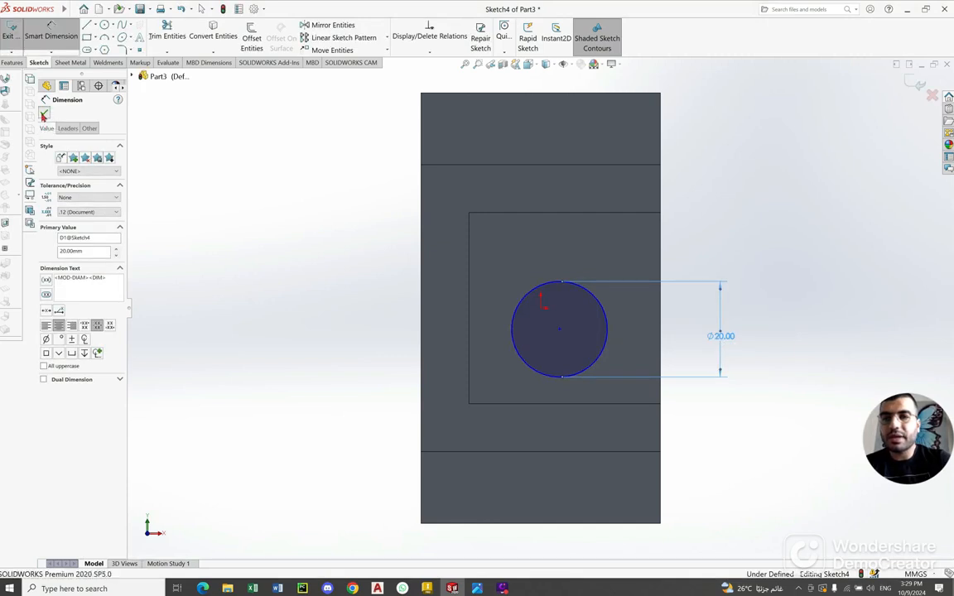
pyautogui.click(43, 117)
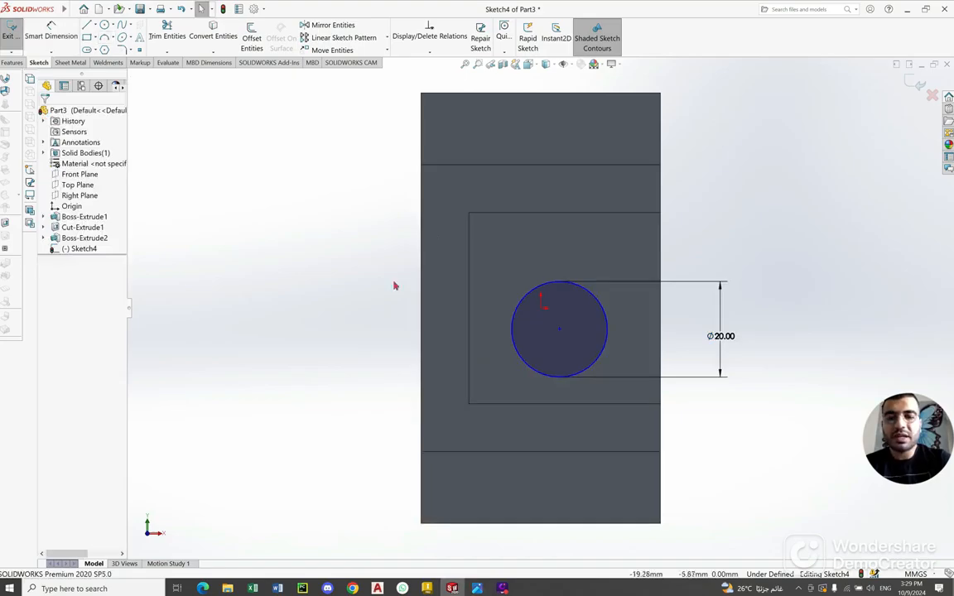
# Sketch a centerline about 21.5 mm long from the midpoint of the floor's open edge to the circle's center
pyautogui.hotkey('alt', 'Tab')
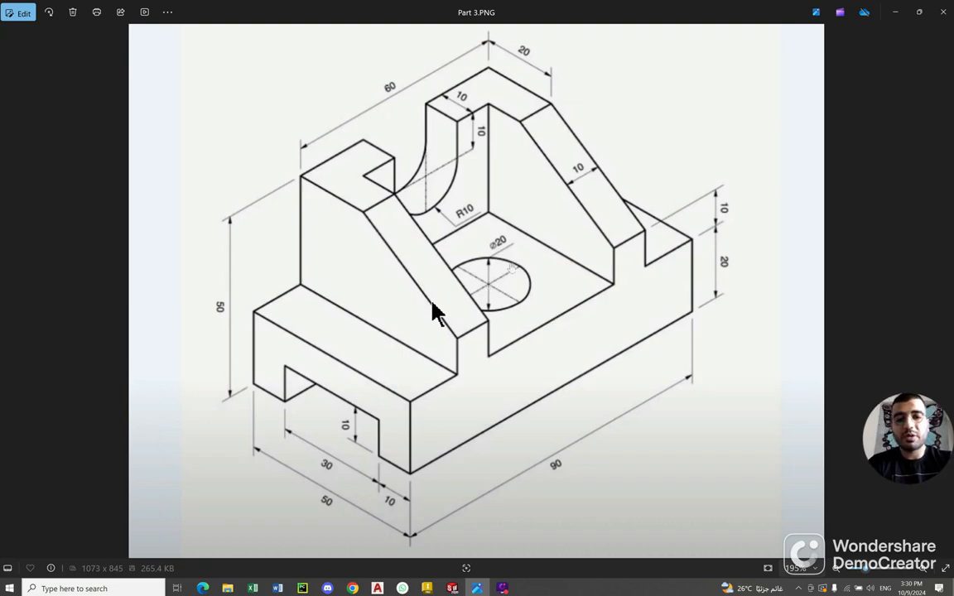
pyautogui.hotkey('alt', 'Tab')
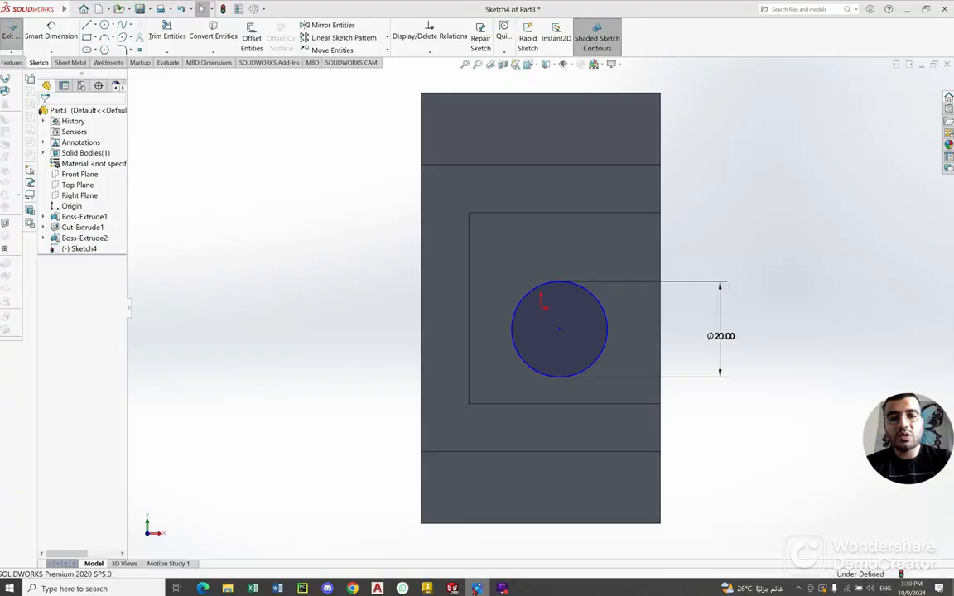
pyautogui.click(95, 26)
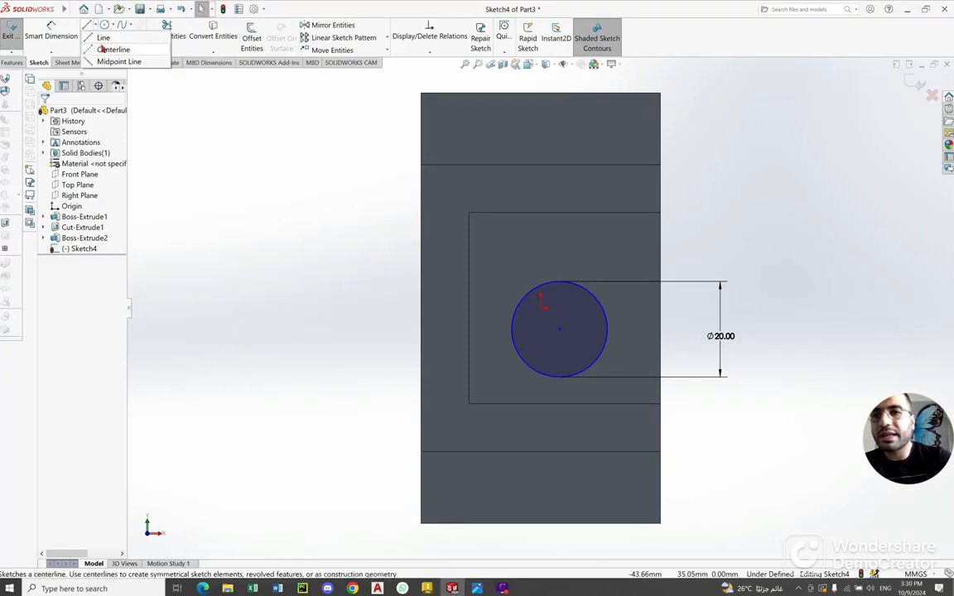
pyautogui.click(101, 51)
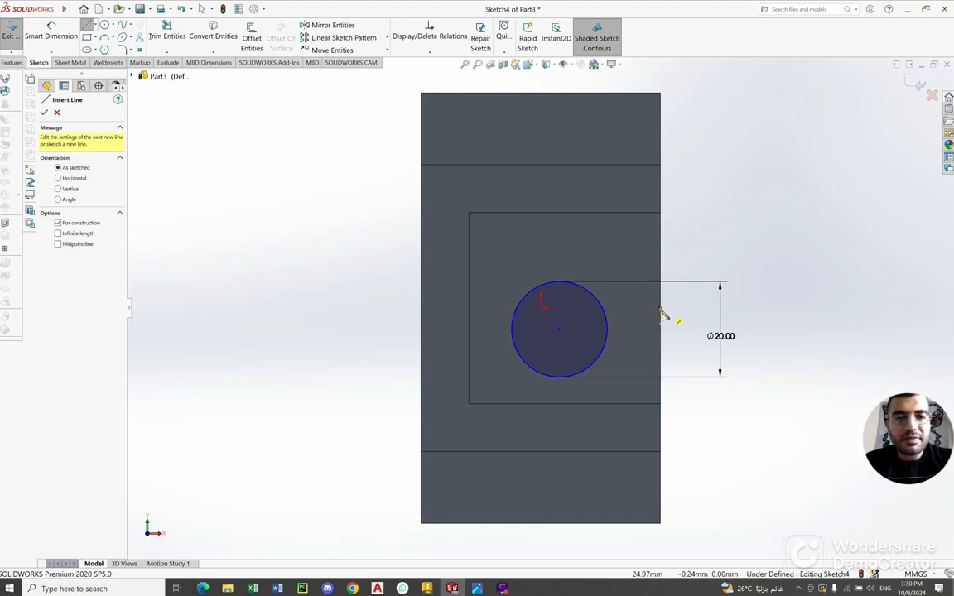
pyautogui.click(660, 310)
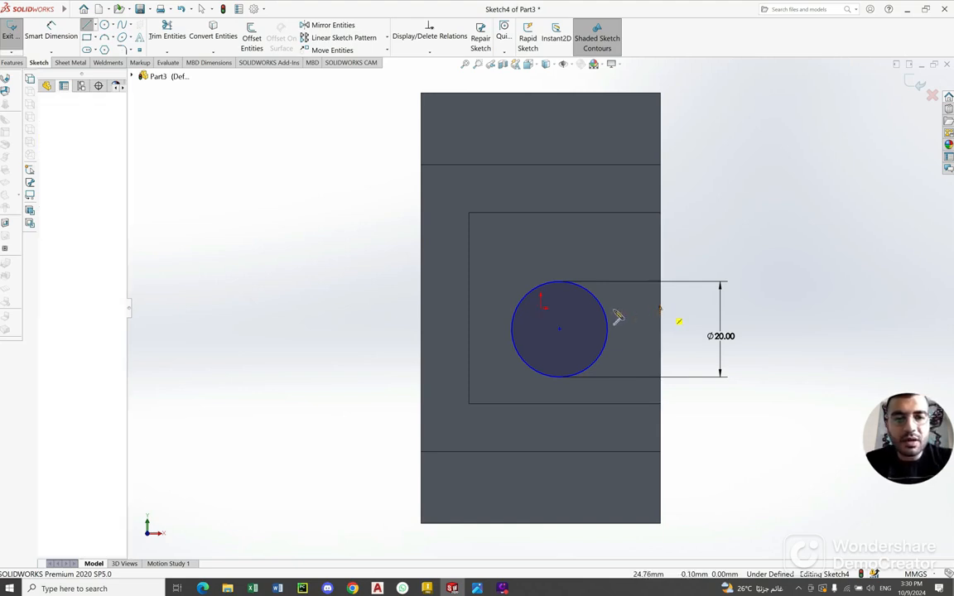
pyautogui.click(563, 334)
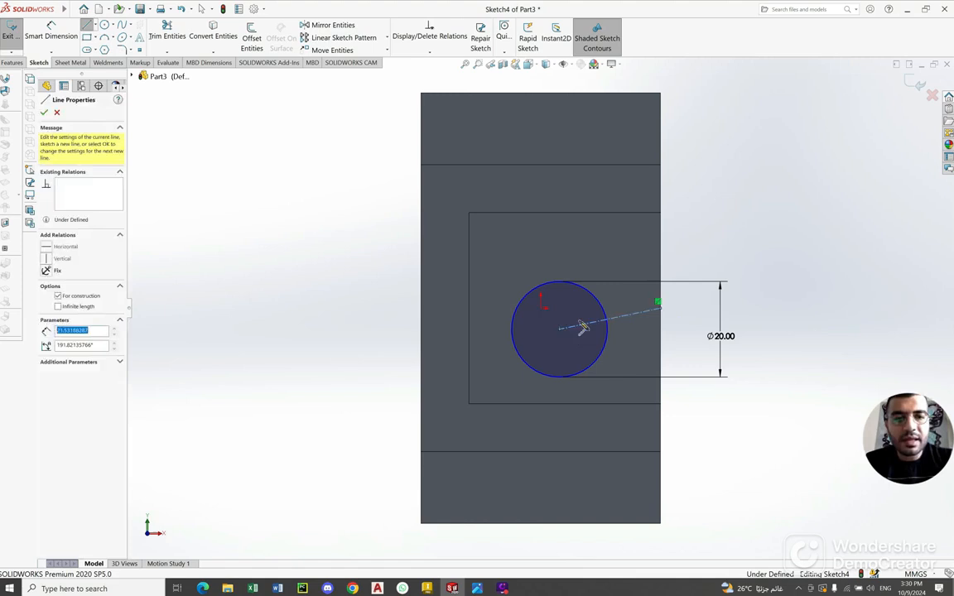
pyautogui.rightClick(688, 218)
pyautogui.click(701, 231)
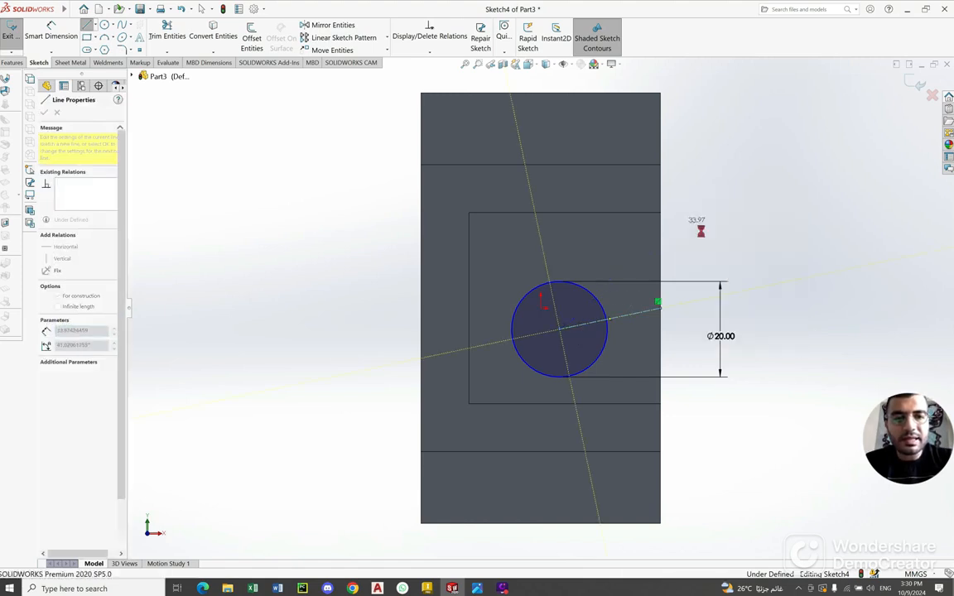
# Make the centerline between the open edge's midpoint and the circle's center horizontal
pyautogui.click(628, 320)
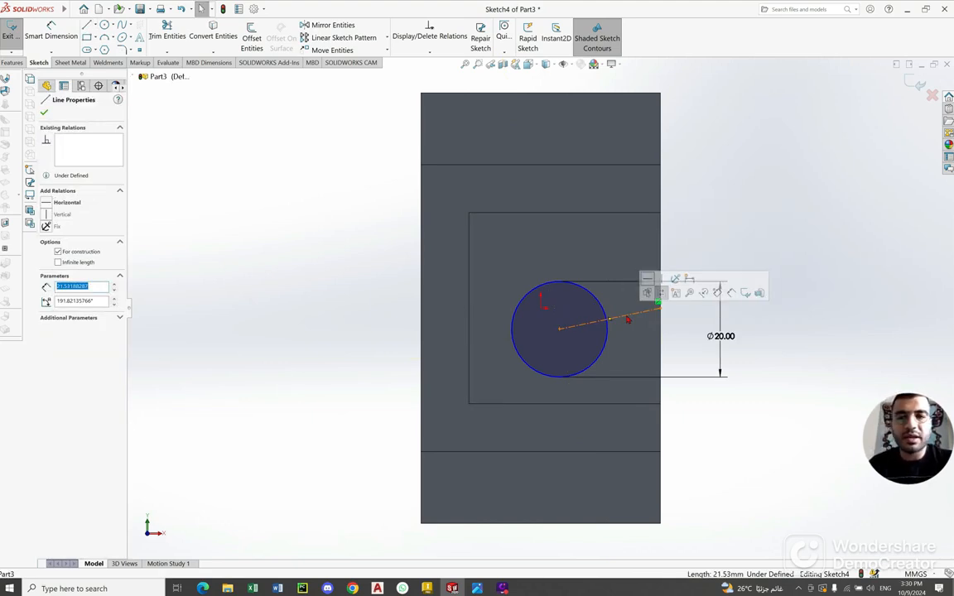
pyautogui.click(67, 202)
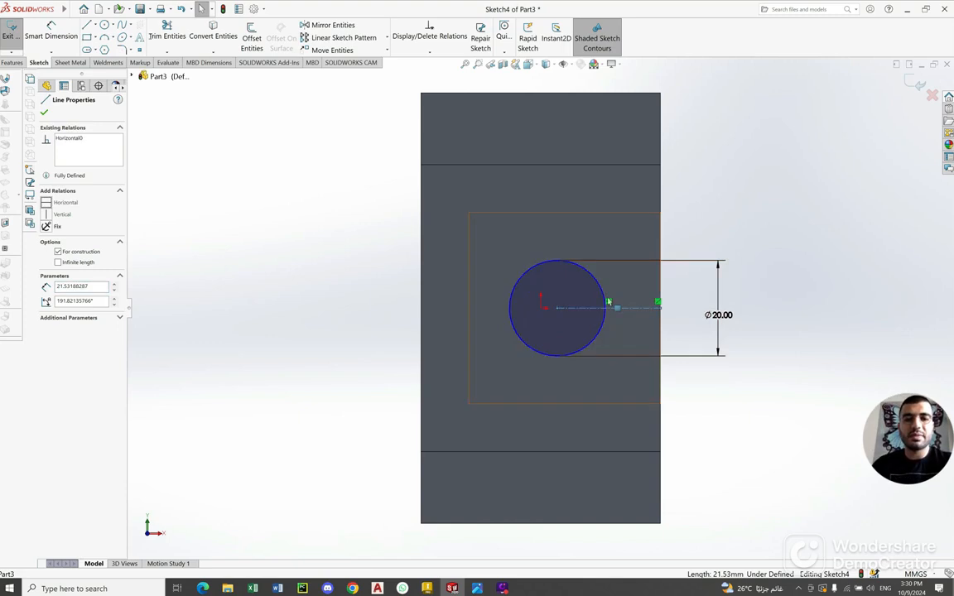
pyautogui.click(841, 302)
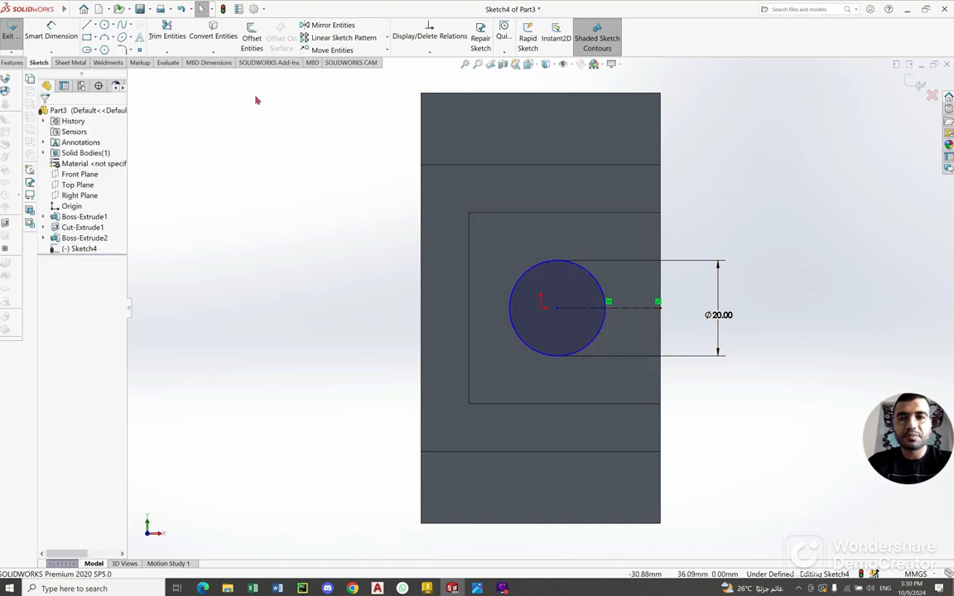
pyautogui.click(95, 25)
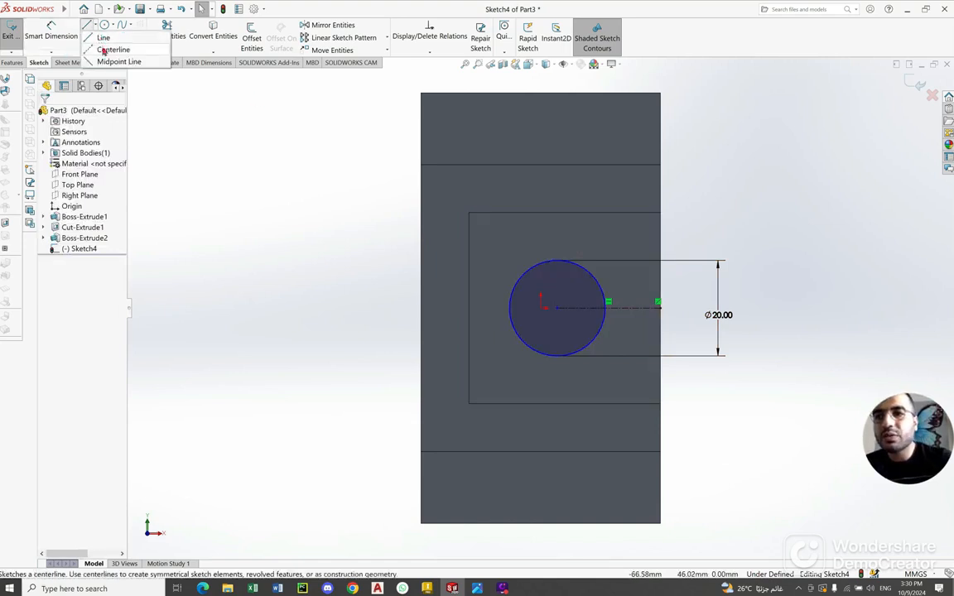
pyautogui.click(104, 51)
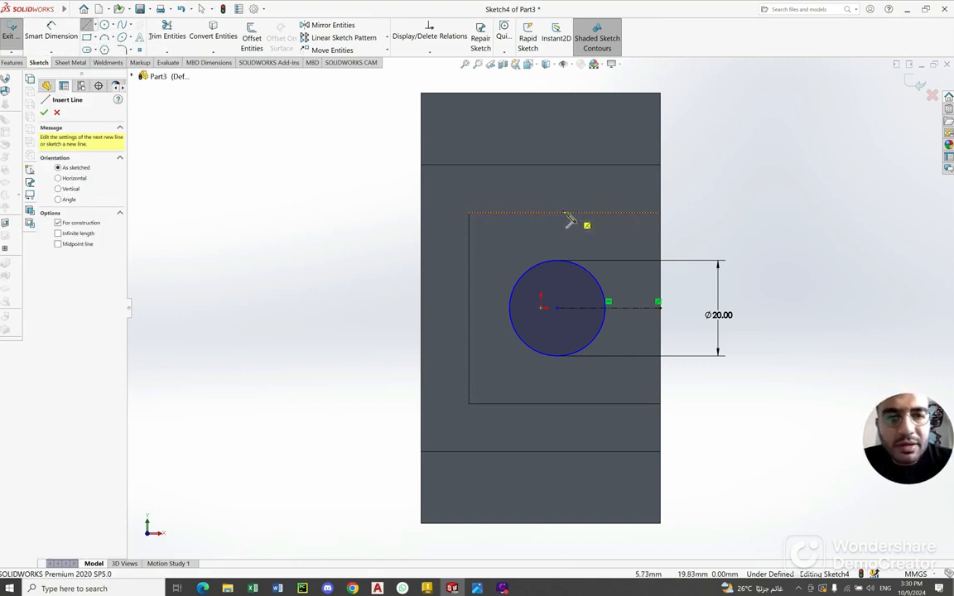
pyautogui.click(565, 213)
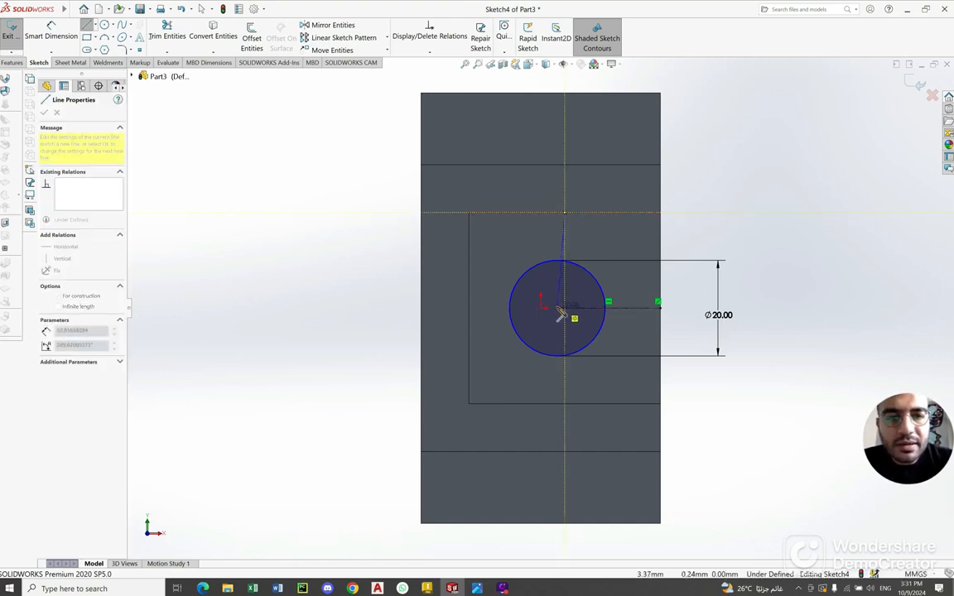
pyautogui.click(560, 313)
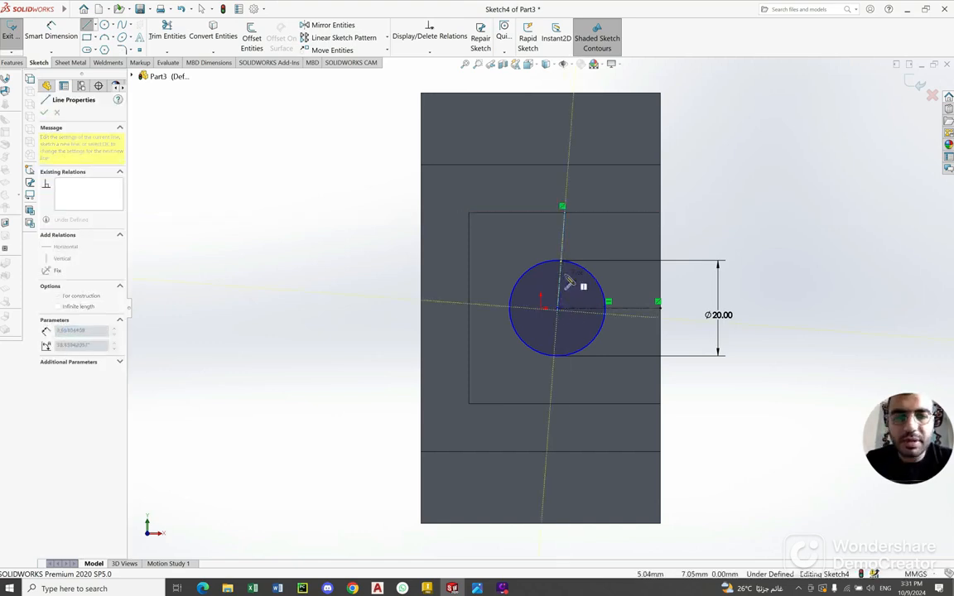
pyautogui.press('Escape')
pyautogui.click(561, 253)
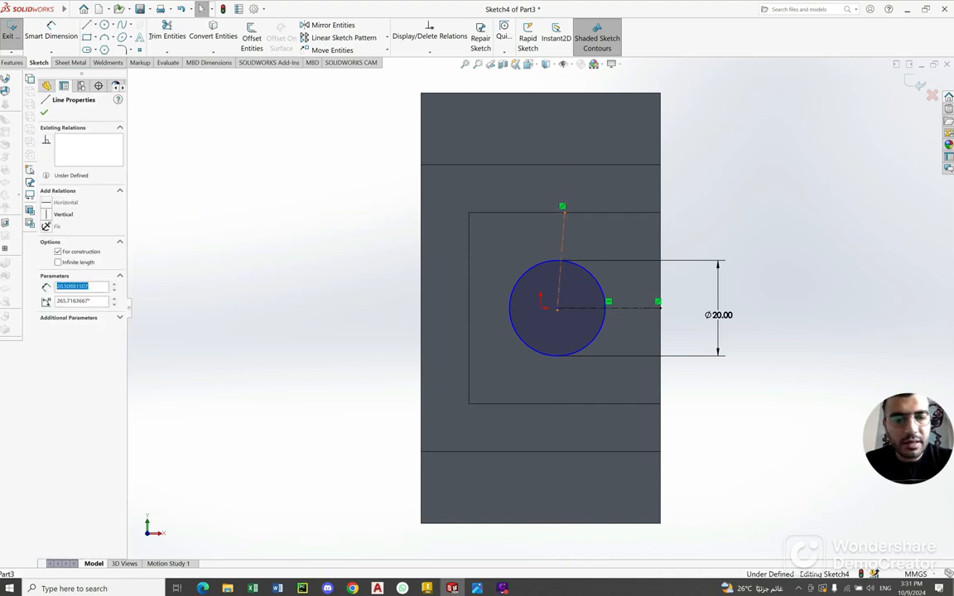
pyautogui.press('Delete')
# Sketch a centerline about 20 mm long from the midpoint of the floor's upper inner edge to the circle's center
pyautogui.click(95, 25)
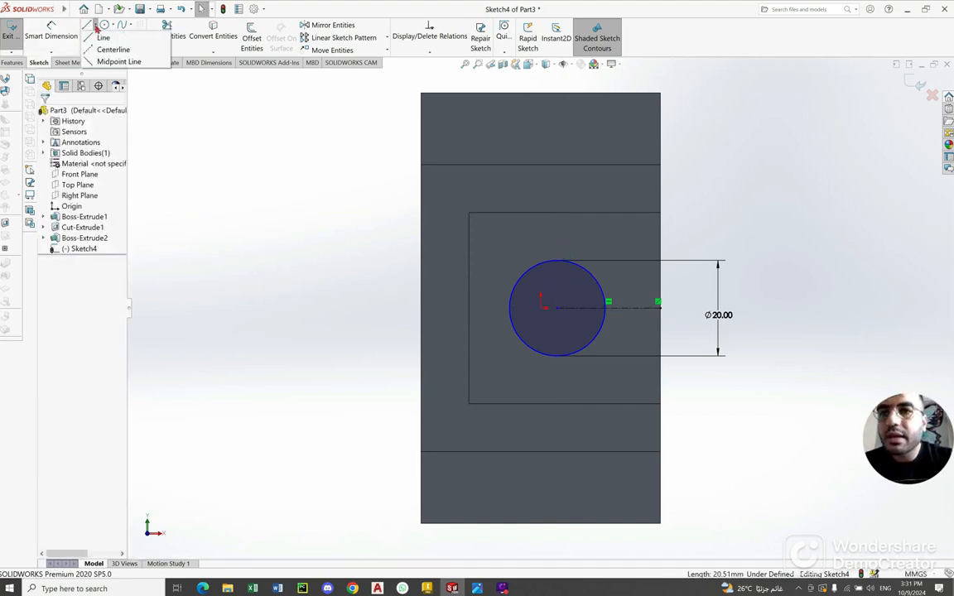
pyautogui.click(103, 49)
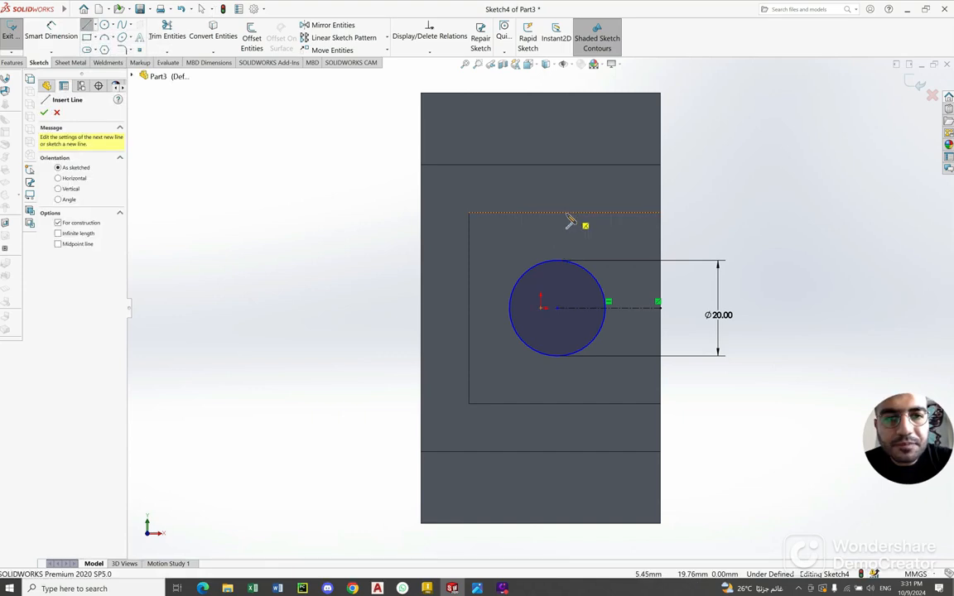
pyautogui.click(566, 214)
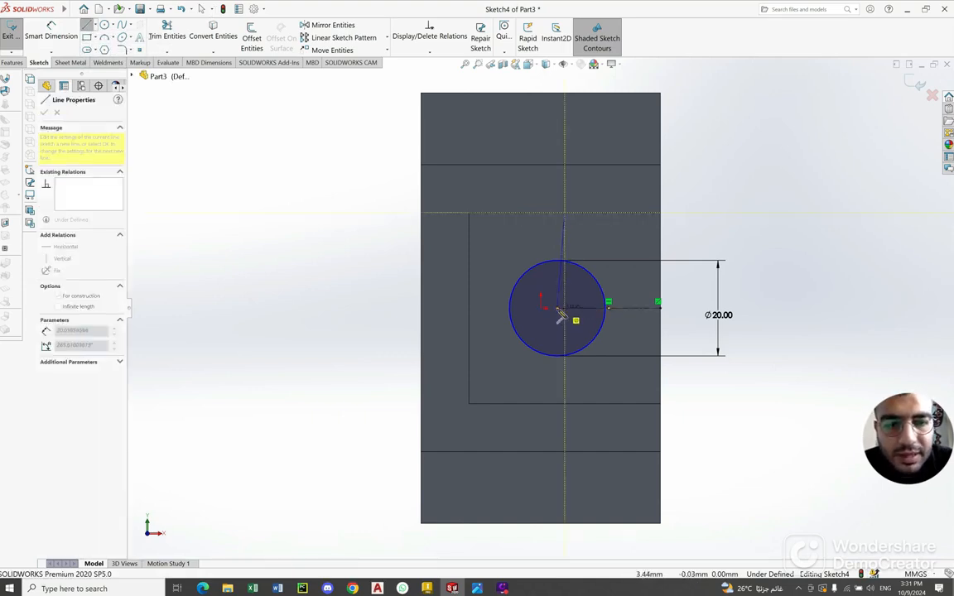
pyautogui.click(561, 312)
pyautogui.rightClick(684, 151)
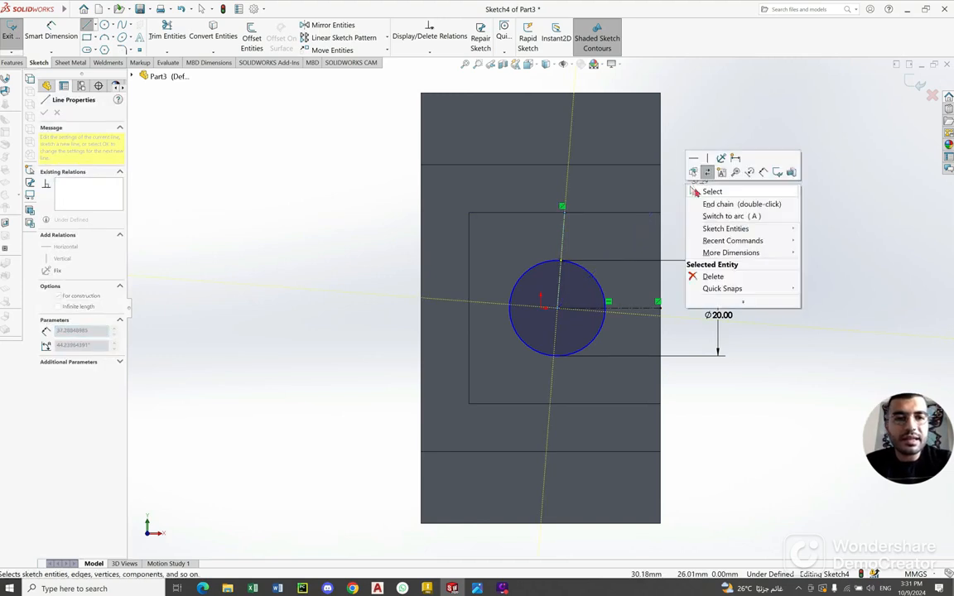
pyautogui.click(721, 187)
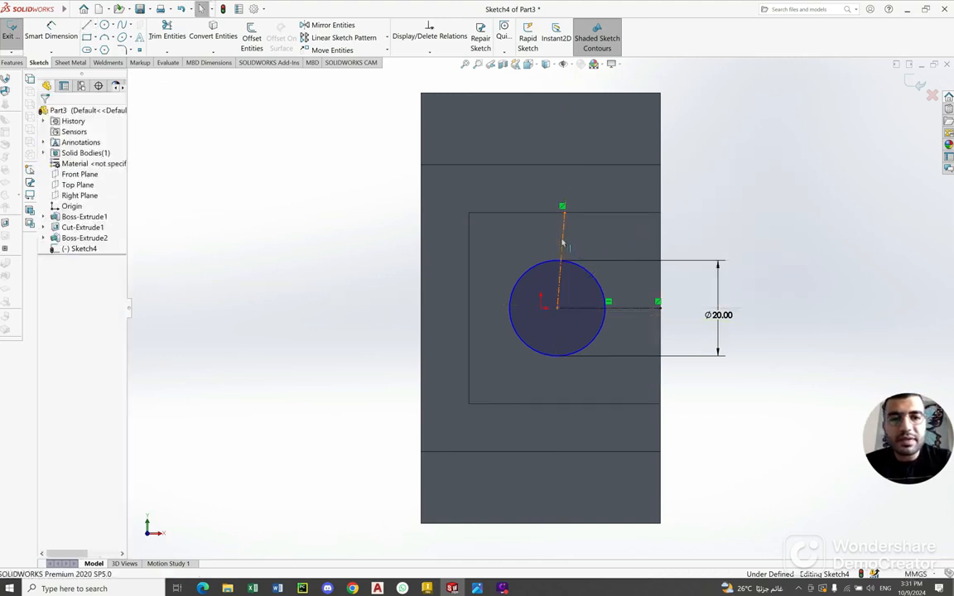
# Make the centerline between the upper inner edge's midpoint and the circle's center vertical
pyautogui.click(562, 243)
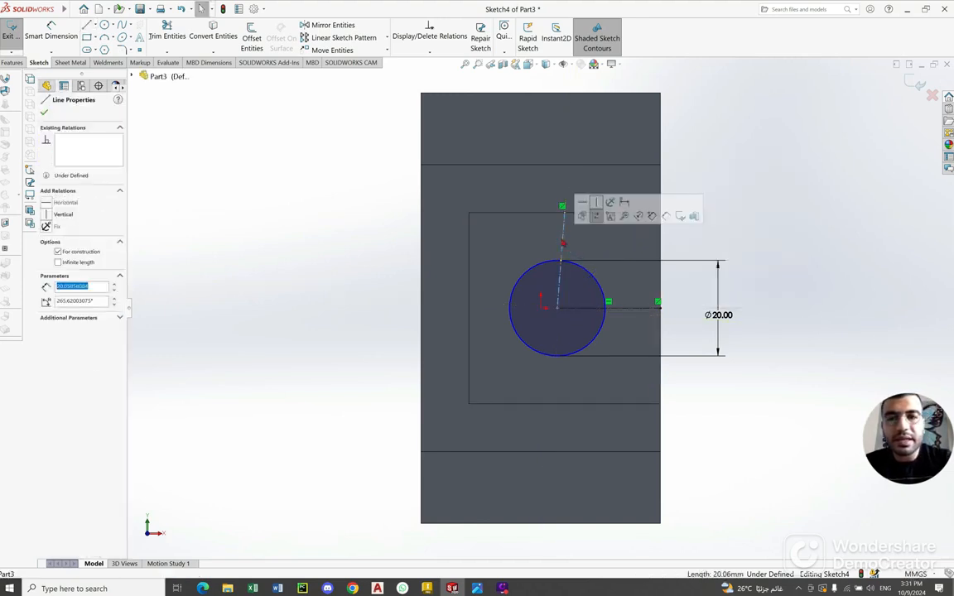
pyautogui.click(64, 215)
pyautogui.click(707, 178)
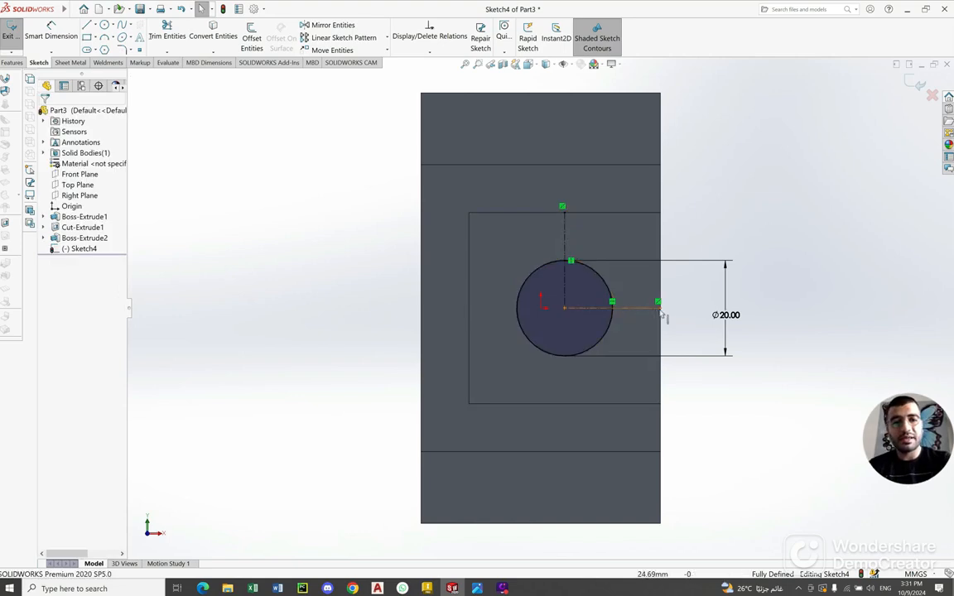
# Cut the 20 mm circle through the base with the Through All end condition and save the part
pyautogui.moveTo(655, 347); pyautogui.dragTo(596, 321, button='middle')
pyautogui.hotkey('alt', 'Tab')
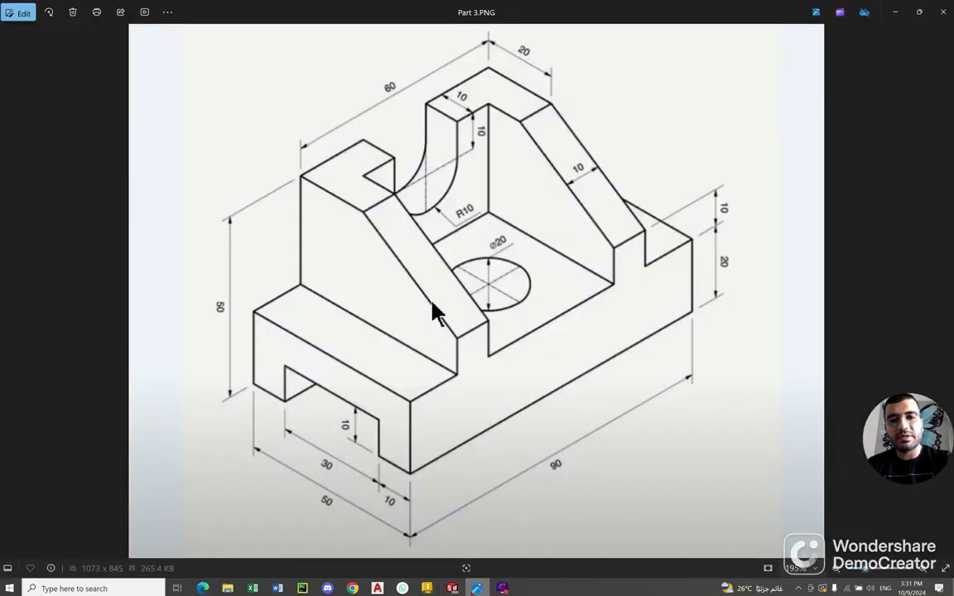
pyautogui.hotkey('alt', 'Tab')
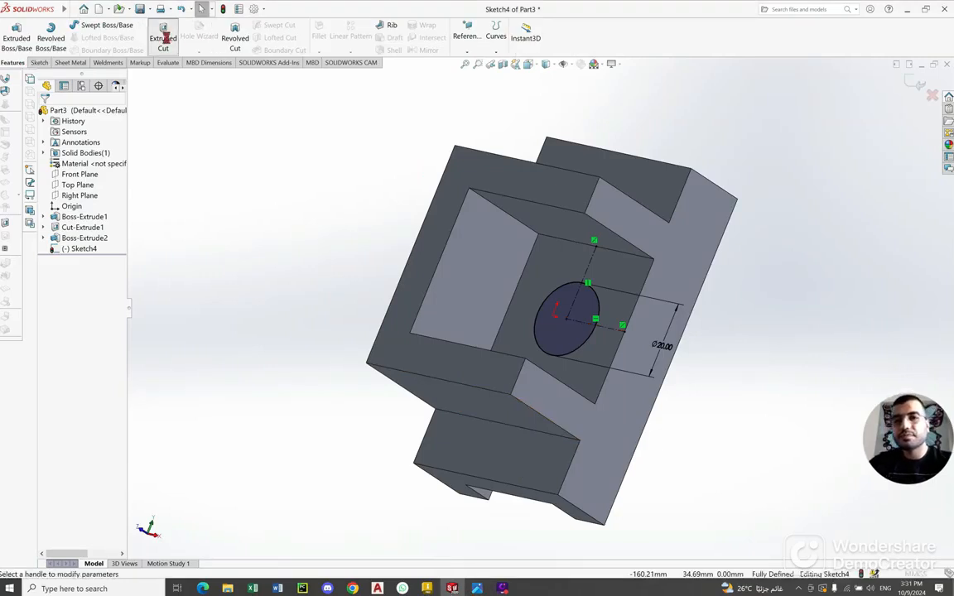
pyautogui.click(164, 38)
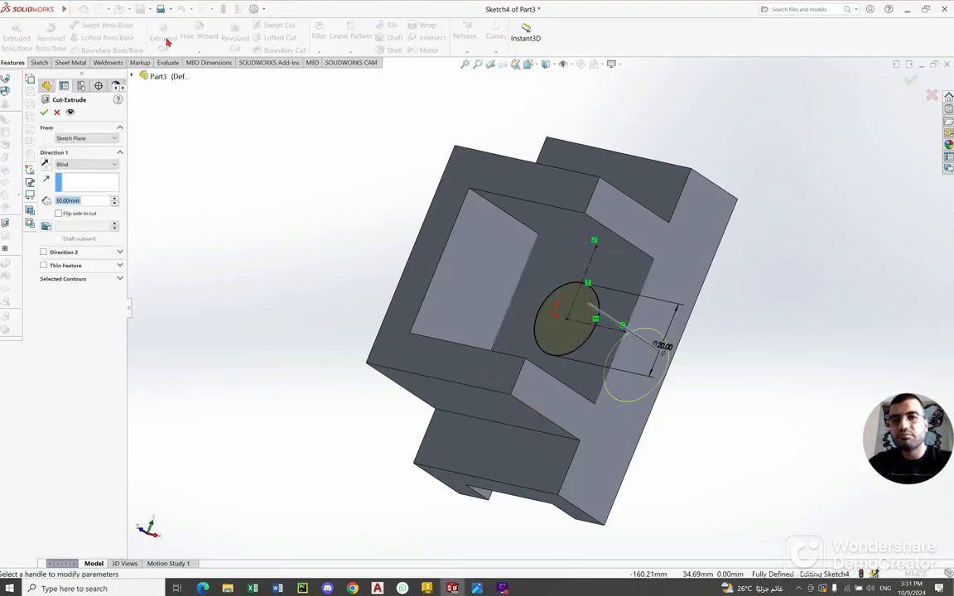
pyautogui.click(82, 165)
pyautogui.click(82, 181)
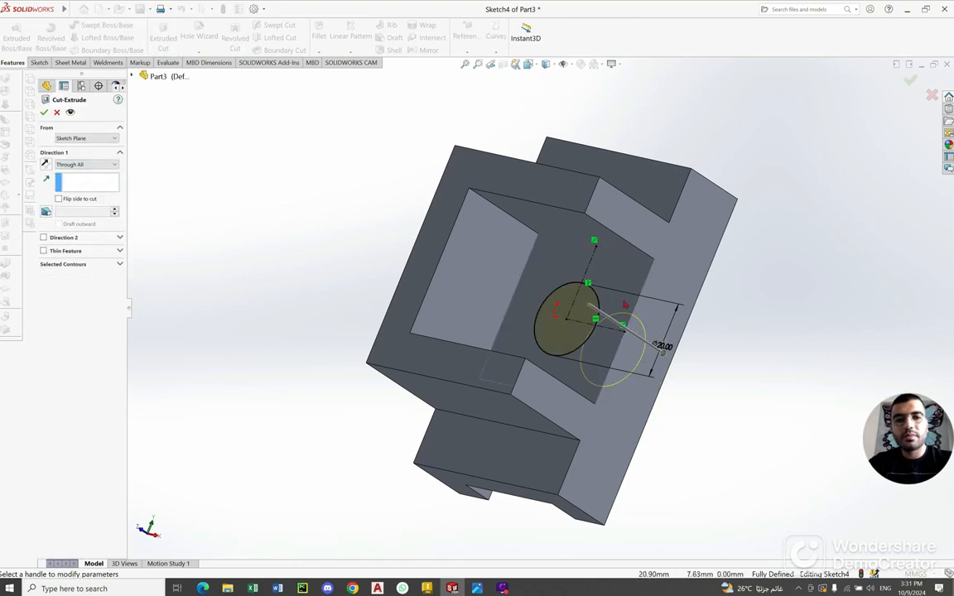
pyautogui.moveTo(625, 307); pyautogui.dragTo(549, 318, button='middle')
pyautogui.scroll(1, 549, 318)
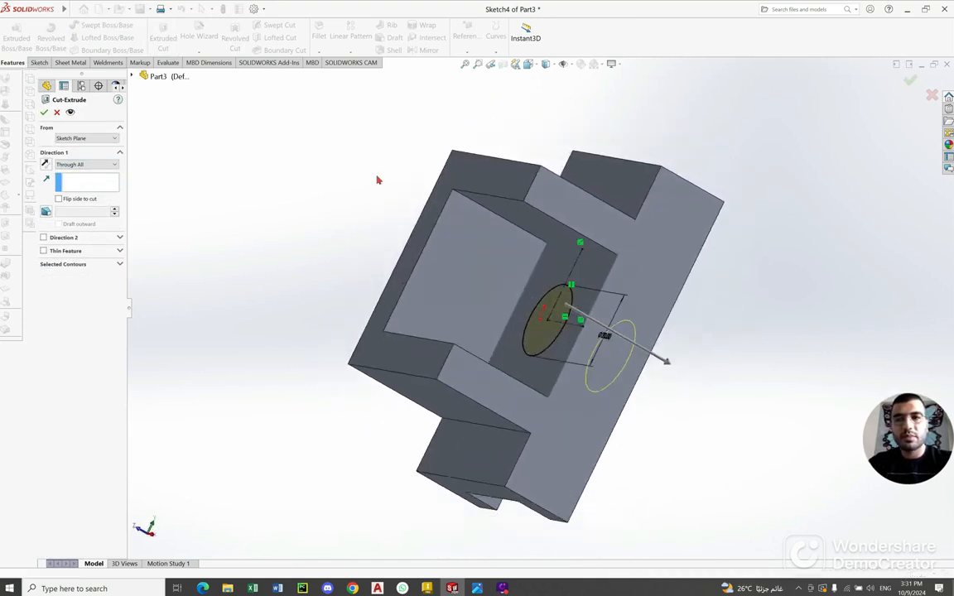
pyautogui.click(45, 113)
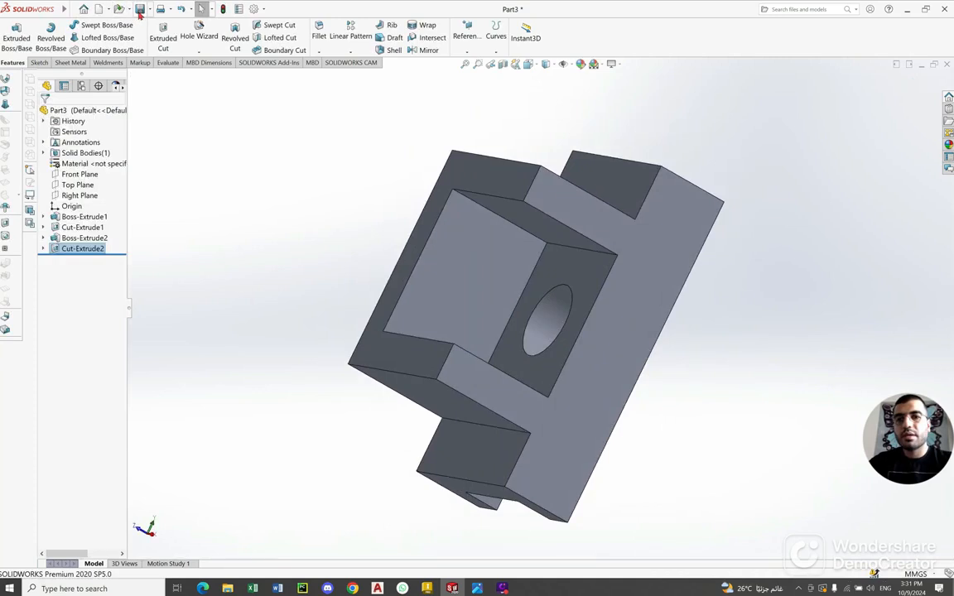
pyautogui.click(140, 9)
# Compare the model with the reference drawing, examining the rounded notch in the back wall
pyautogui.moveTo(394, 291); pyautogui.dragTo(534, 377, button='middle')
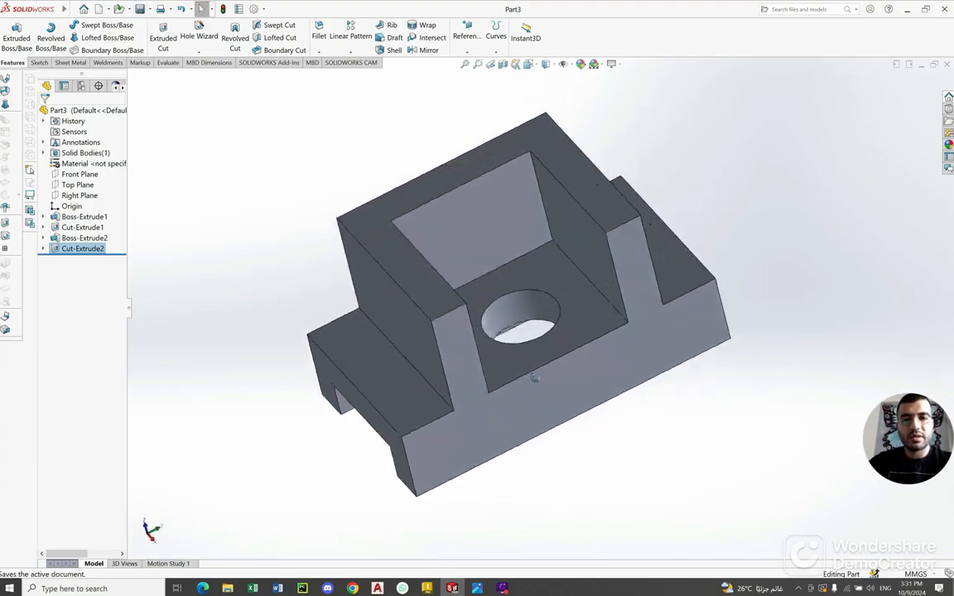
pyautogui.click(477, 588)
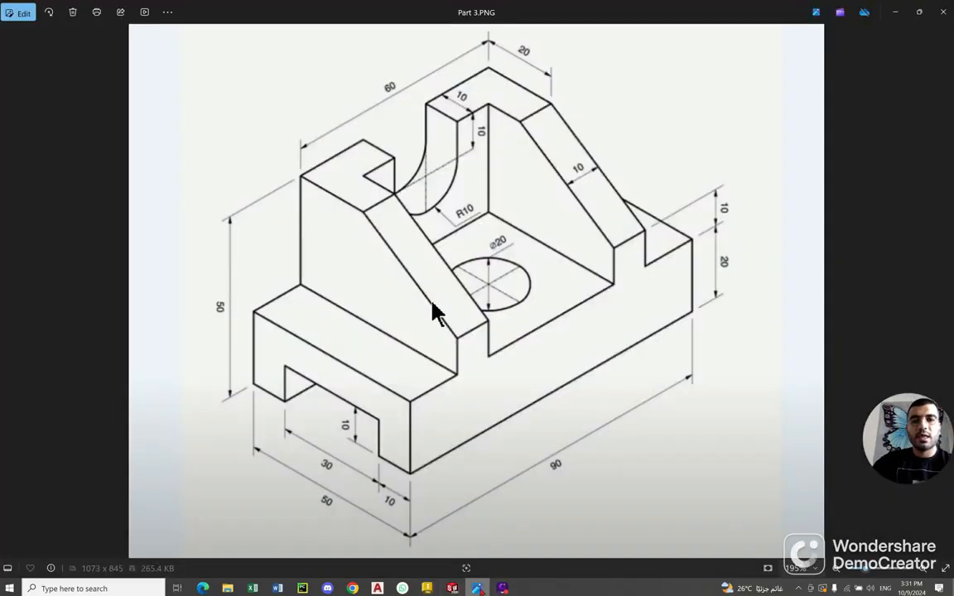
pyautogui.hotkey('alt', 'Tab')
pyautogui.hotkey('alt', 'Tab')
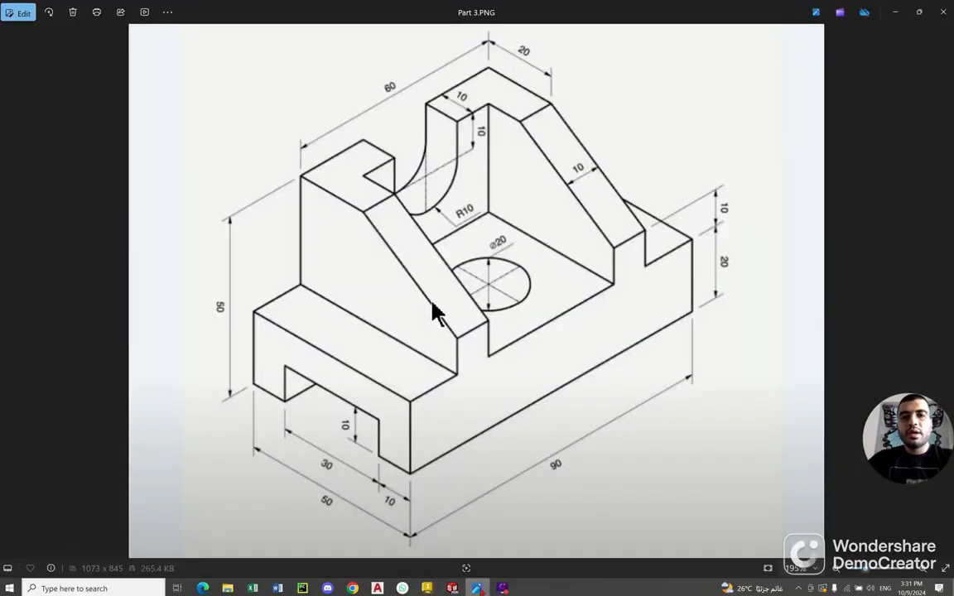
pyautogui.hotkey('alt', 'Tab')
pyautogui.hotkey('alt', 'Tab')
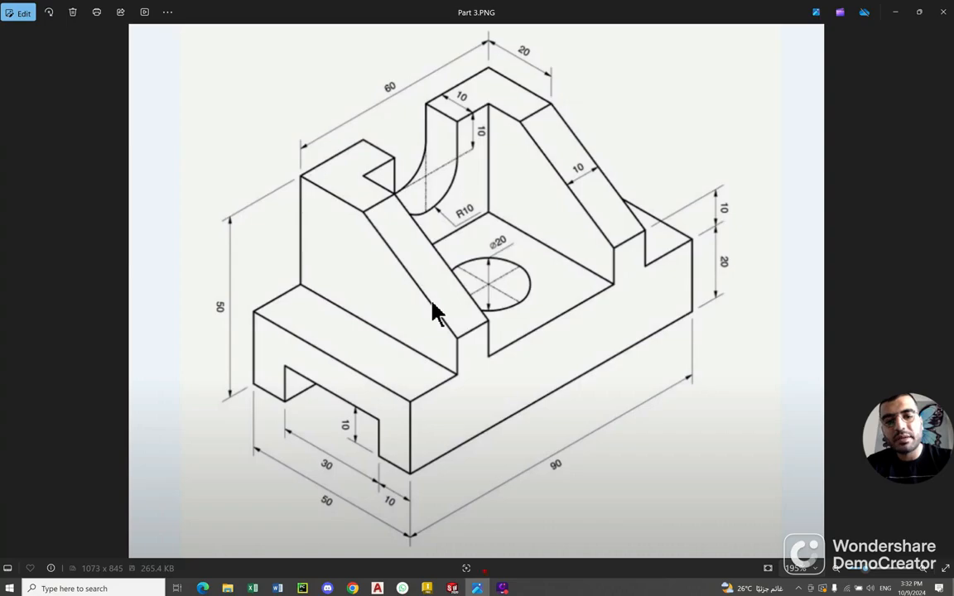
pyautogui.hotkey('alt', 'Tab')
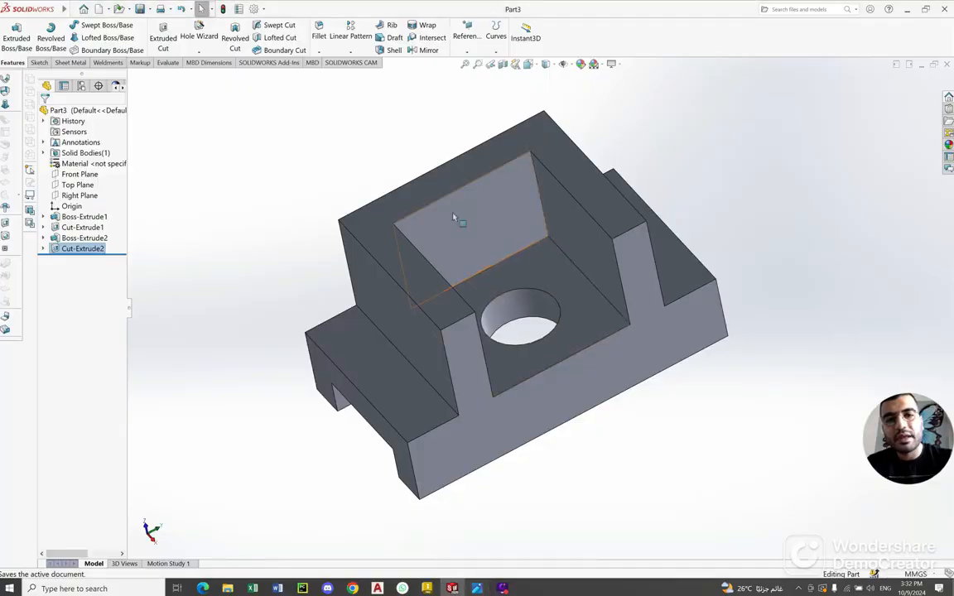
# Start a new sketch on the inner face of the back wall, with the part's base lying horizontally
pyautogui.click(453, 216)
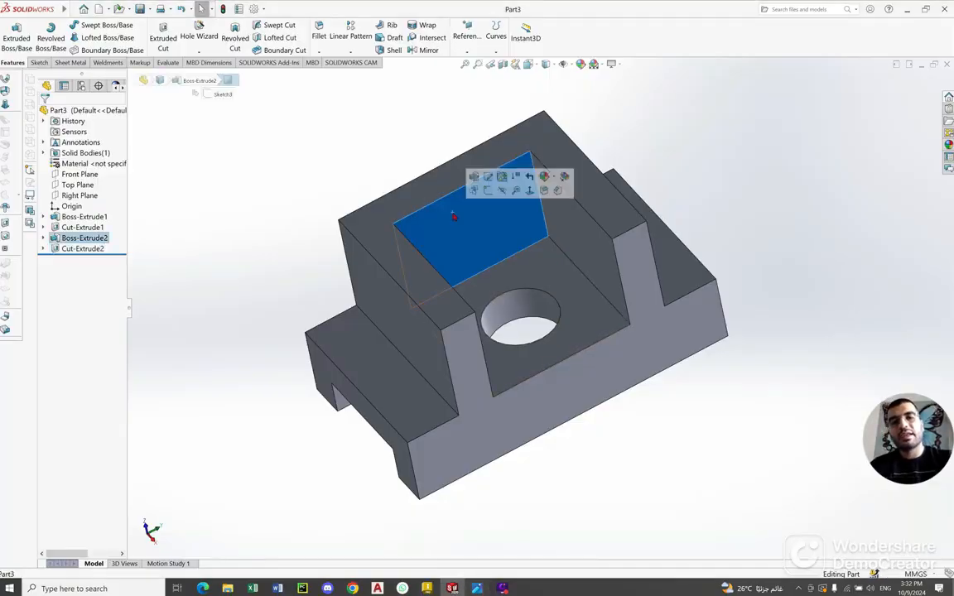
pyautogui.rightClick(453, 217)
pyautogui.click(517, 202)
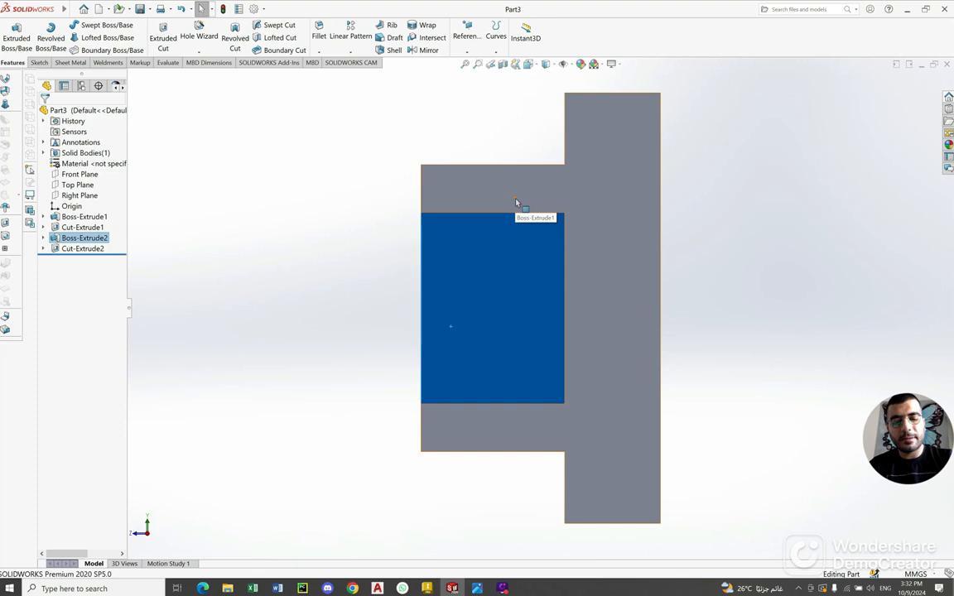
pyautogui.hotkey('alt', 'Left')
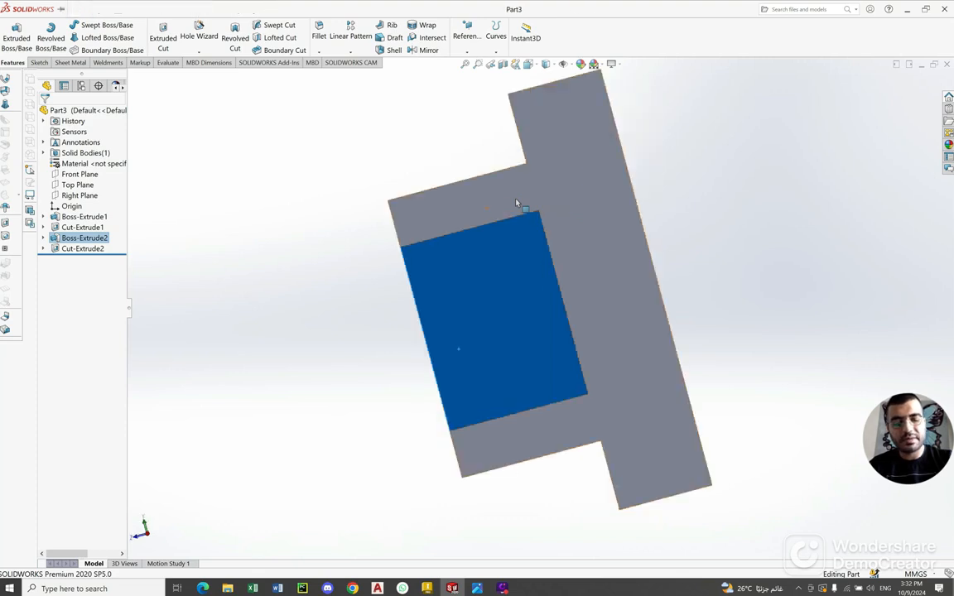
pyautogui.hotkey('alt', 'Right')
pyautogui.hotkey('alt', 'Right')
pyautogui.hotkey('alt', 'Right')
pyautogui.hotkey('alt', 'Right')
pyautogui.hotkey('alt', 'Right')
pyautogui.hotkey('alt', 'Right')
pyautogui.hotkey('alt', 'Right')
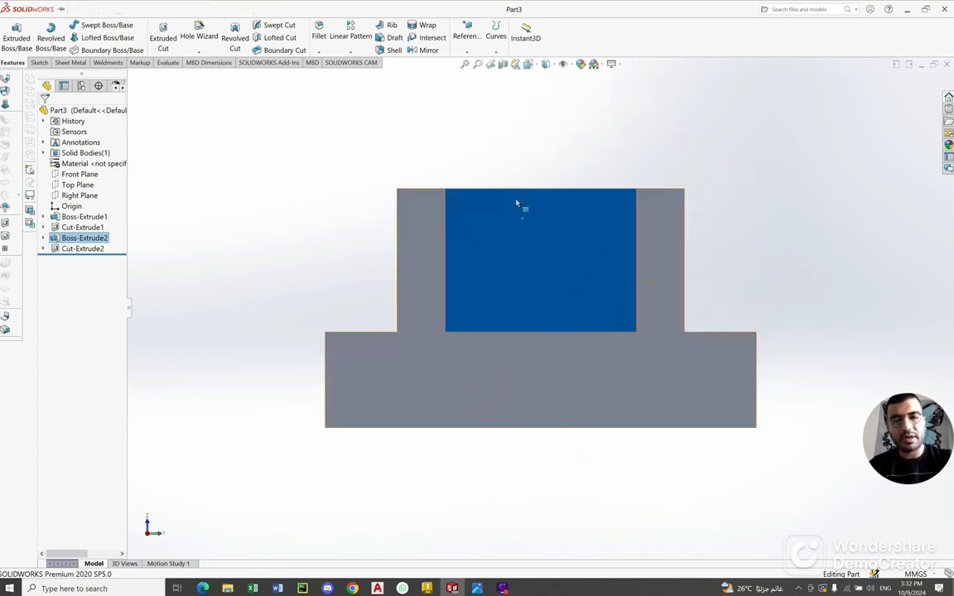
pyautogui.click(37, 64)
pyautogui.click(10, 32)
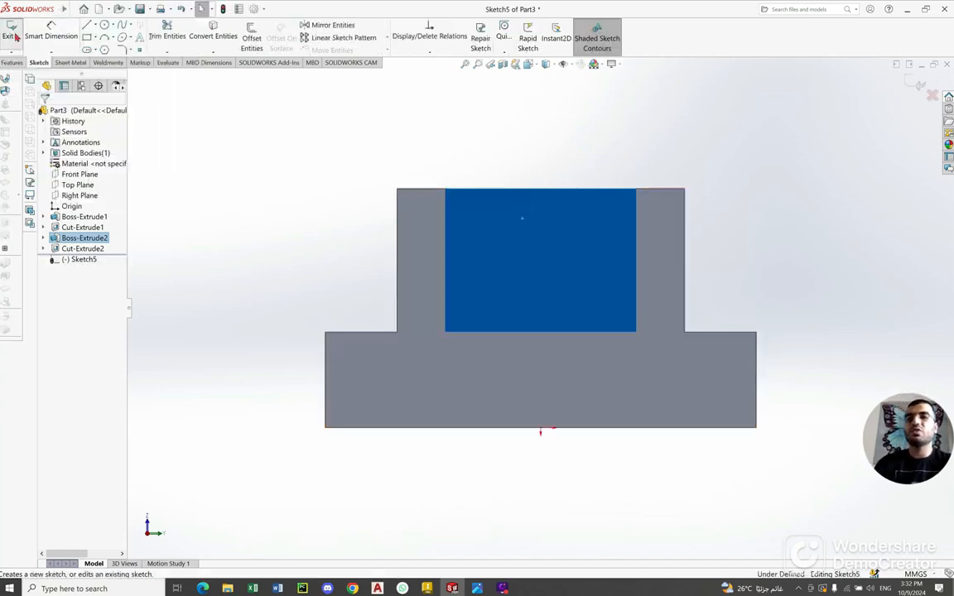
# Sketch a closed U-shaped notch profile from the back wall's upper edge, with straight sides about 15.8 mm long and a tangent arc of about 6.15 mm radius
pyautogui.click(477, 588)
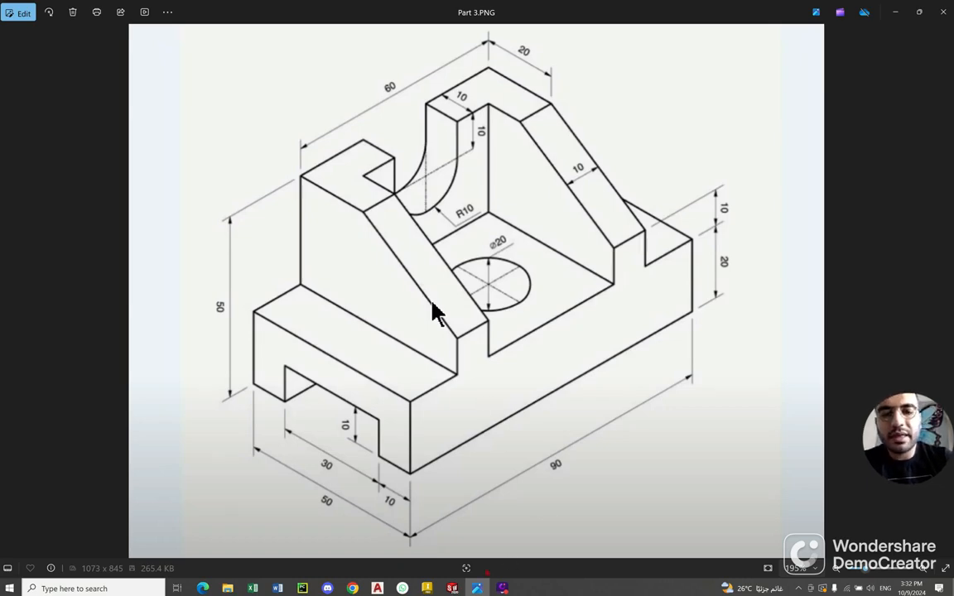
pyautogui.click(480, 586)
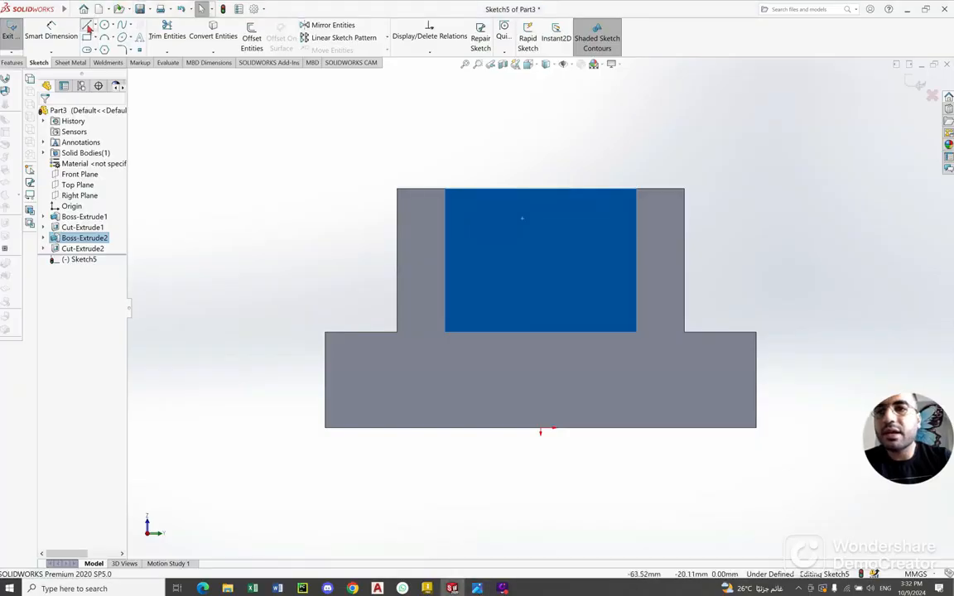
pyautogui.click(87, 26)
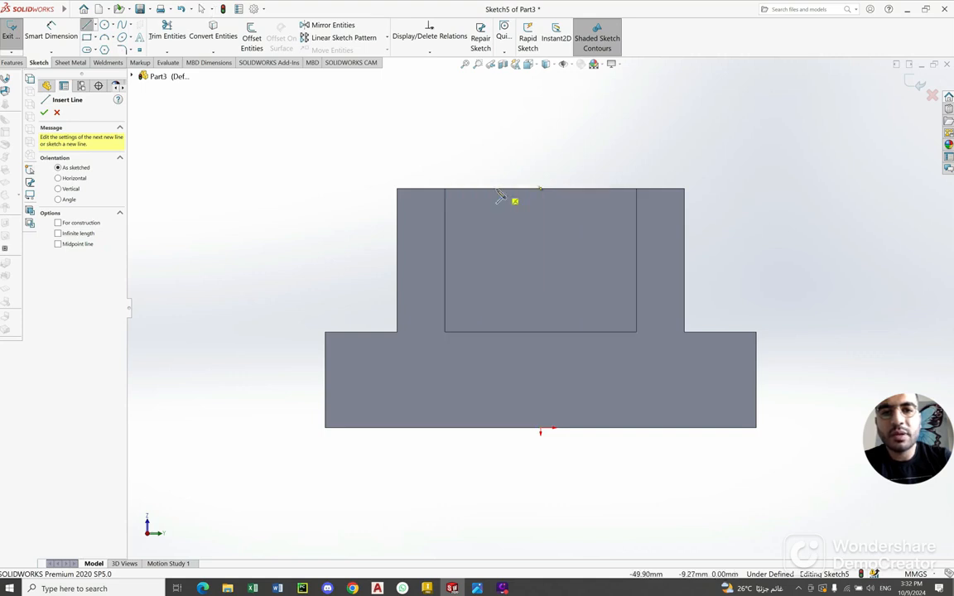
pyautogui.click(497, 189)
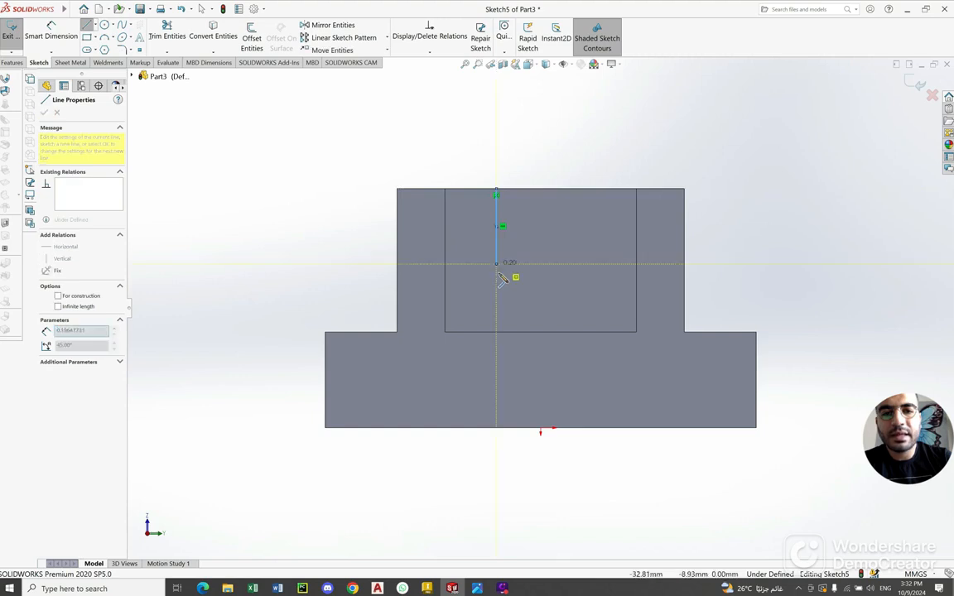
pyautogui.click(497, 263)
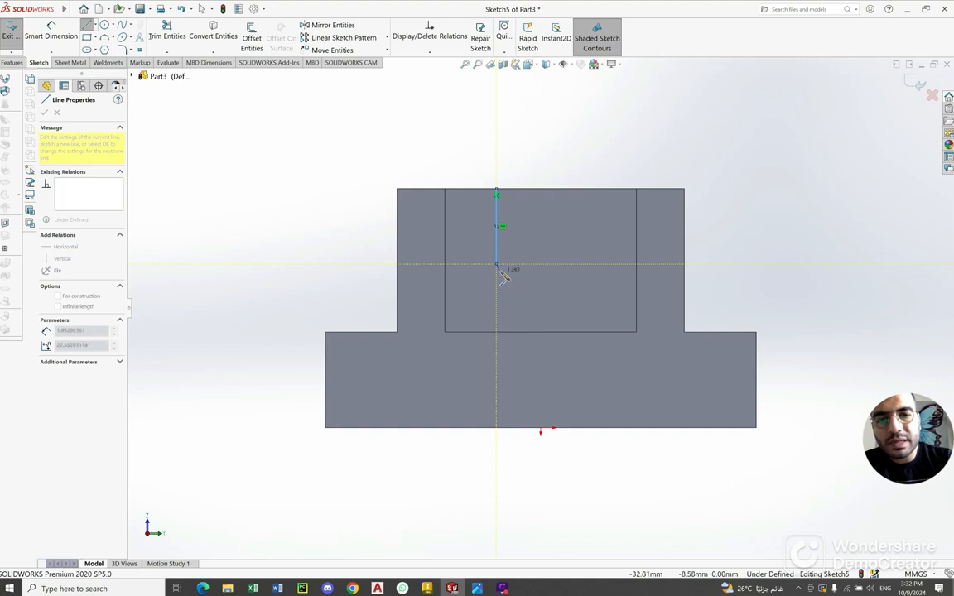
pyautogui.doubleClick(497, 264)
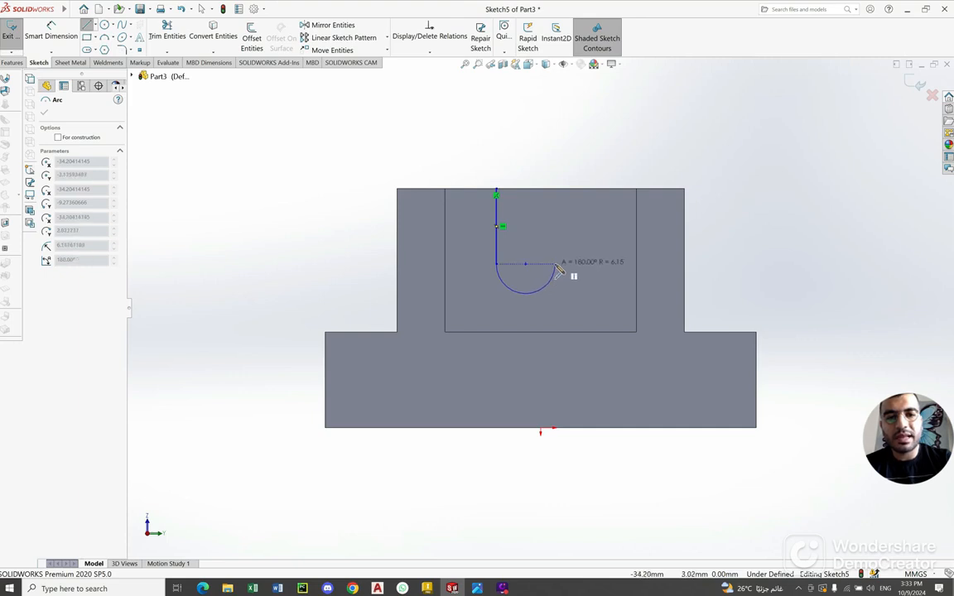
pyautogui.click(555, 264)
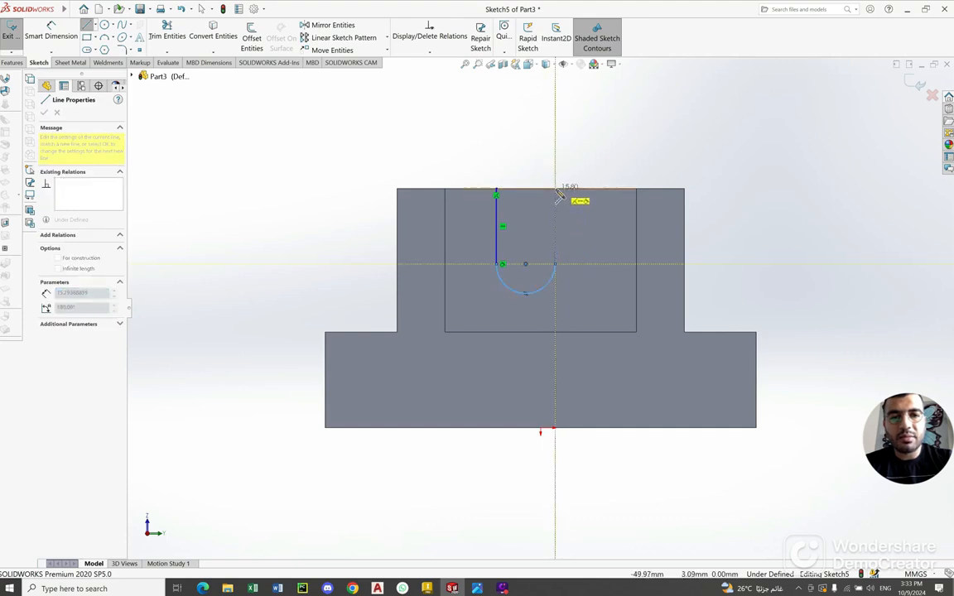
pyautogui.click(556, 190)
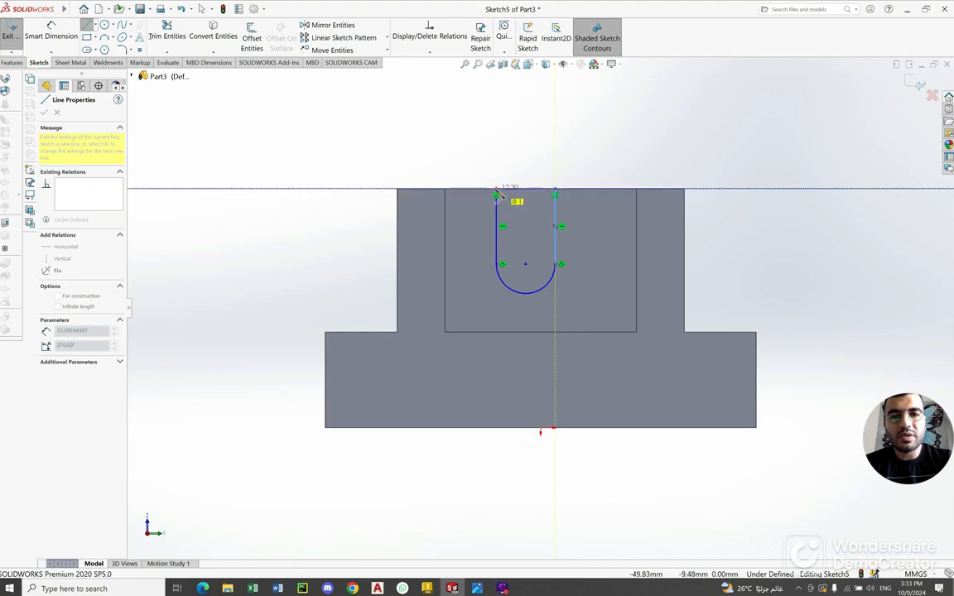
pyautogui.click(496, 192)
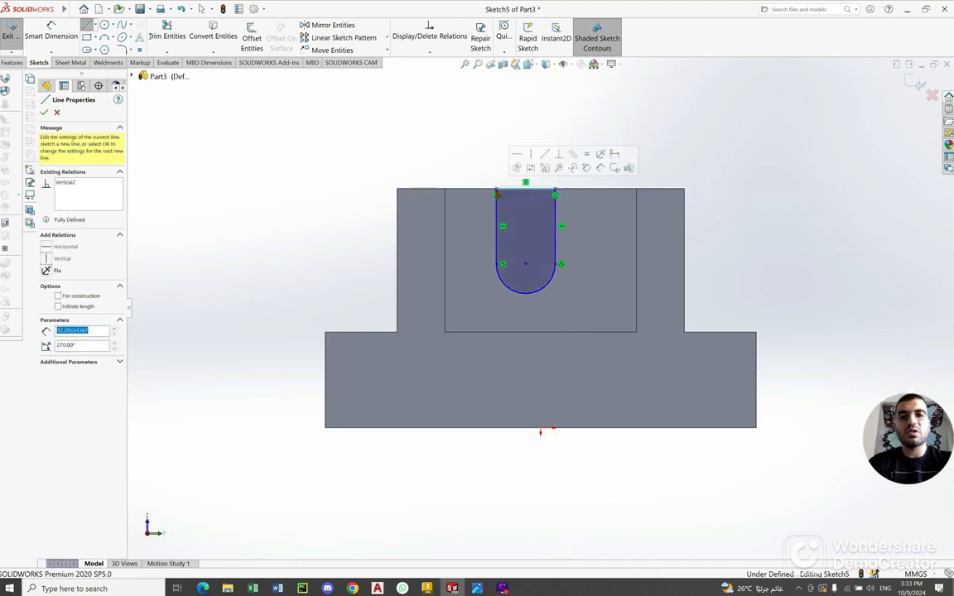
pyautogui.rightClick(401, 131)
pyautogui.click(415, 131)
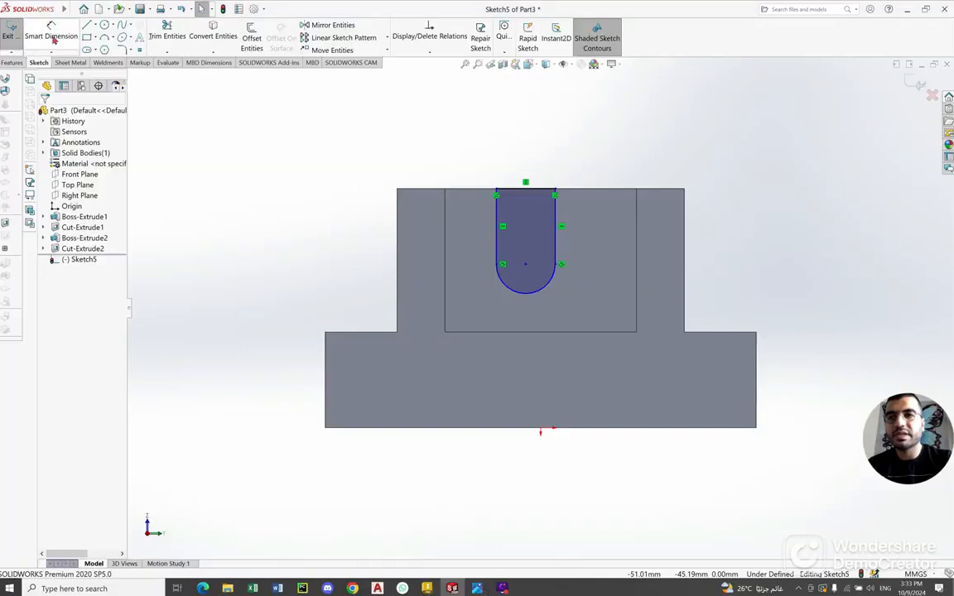
# Dimension the notch profile's straight side to 10 mm
pyautogui.click(53, 39)
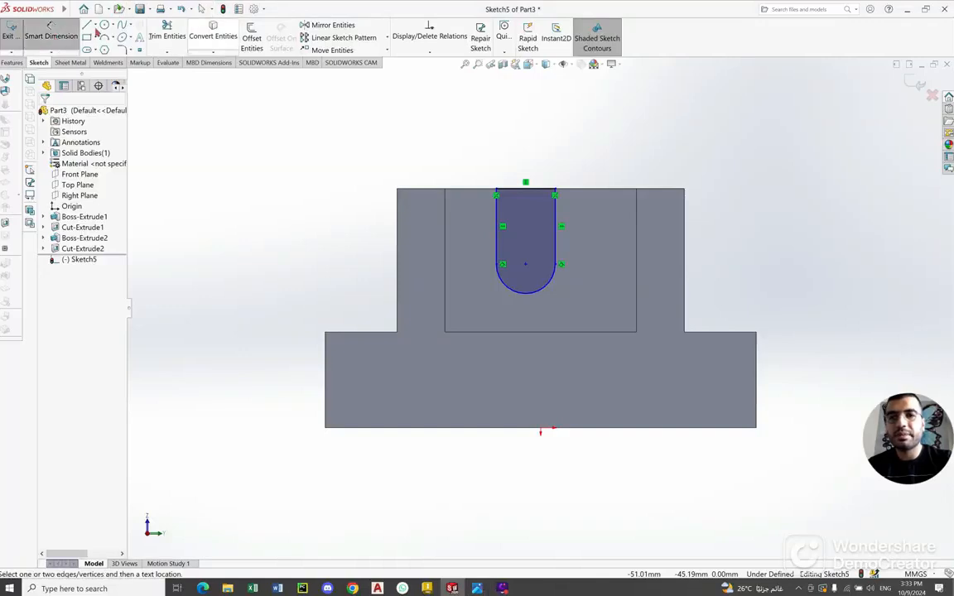
pyautogui.click(561, 225)
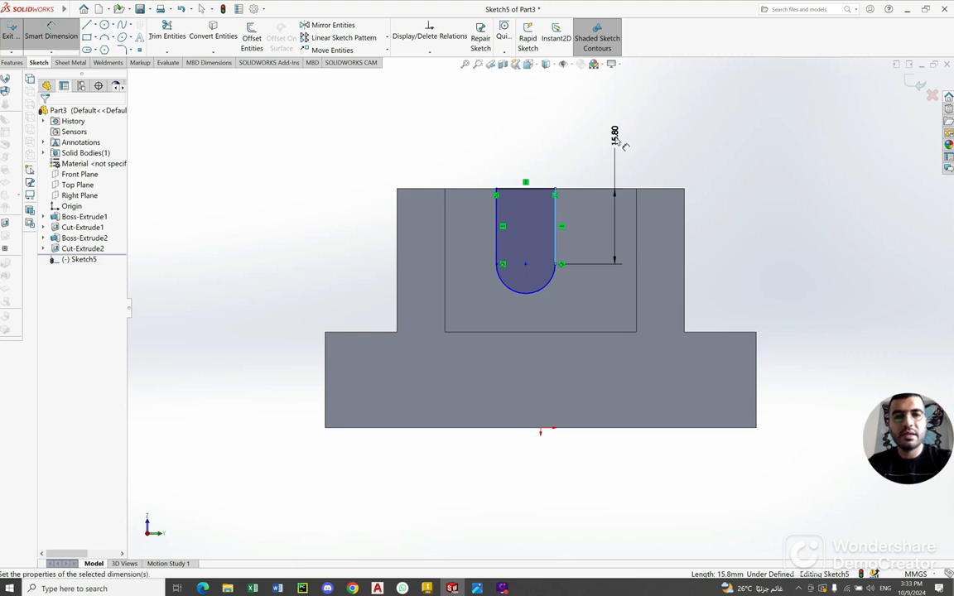
pyautogui.click(619, 142)
pyautogui.write('10')
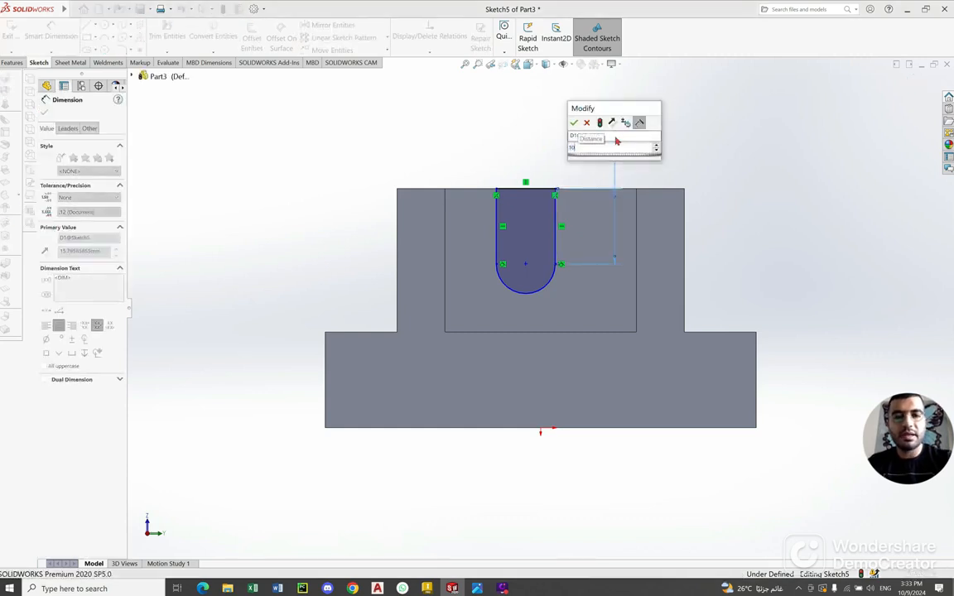
pyautogui.press('Escape')
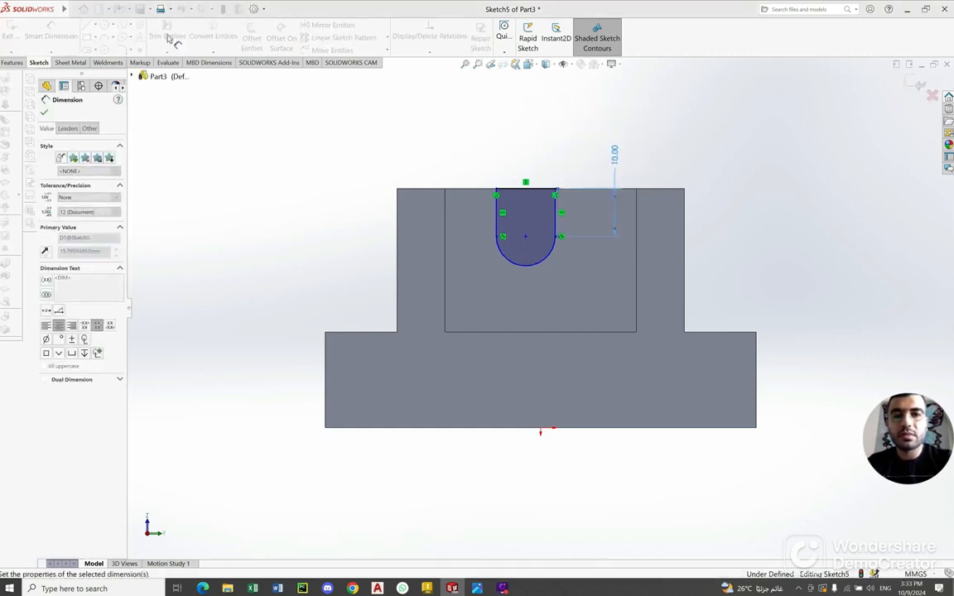
pyautogui.click(45, 113)
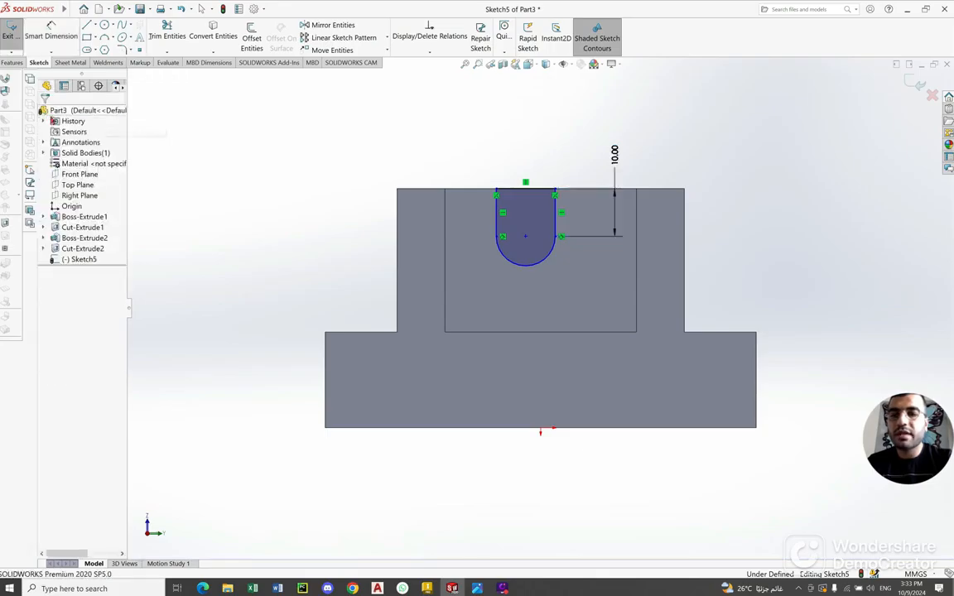
# Check the notch radius on the reference drawing and dimension the profile's arc to a 10 mm radius
pyautogui.hotkey('alt', 'Tab')
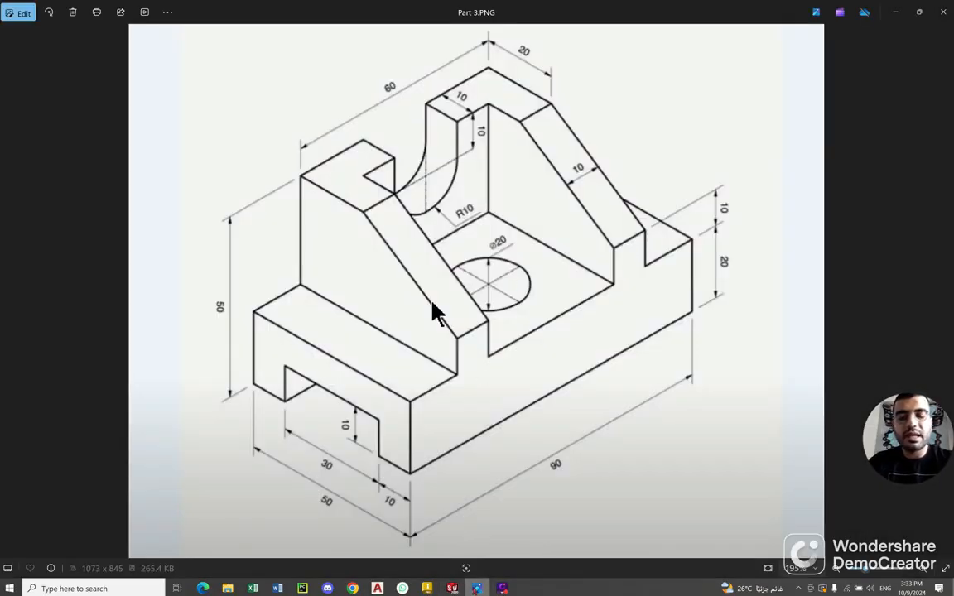
pyautogui.hotkey('alt', 'Tab')
pyautogui.click(66, 37)
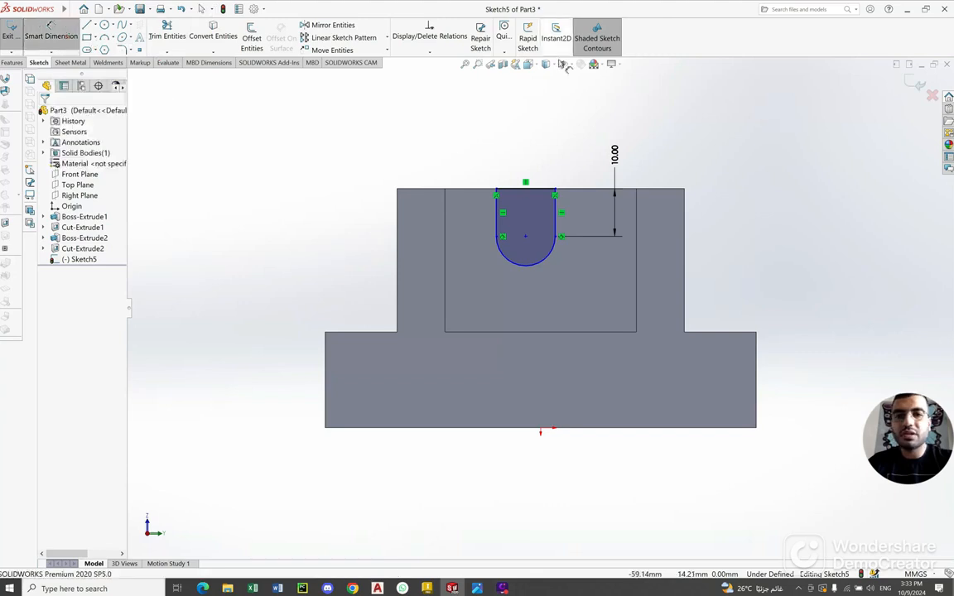
pyautogui.click(548, 266)
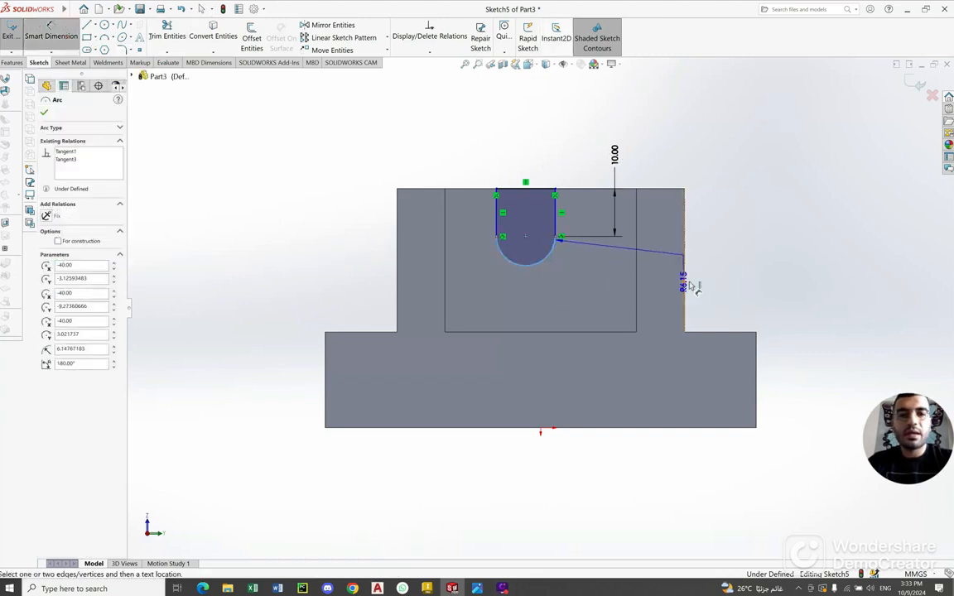
pyautogui.click(725, 305)
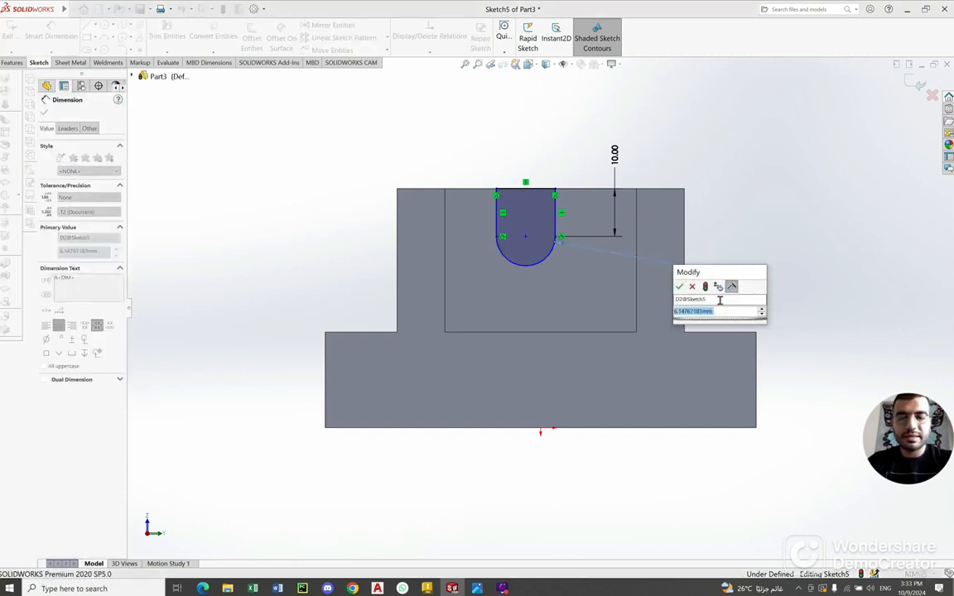
pyautogui.write('10')
pyautogui.press('Return')
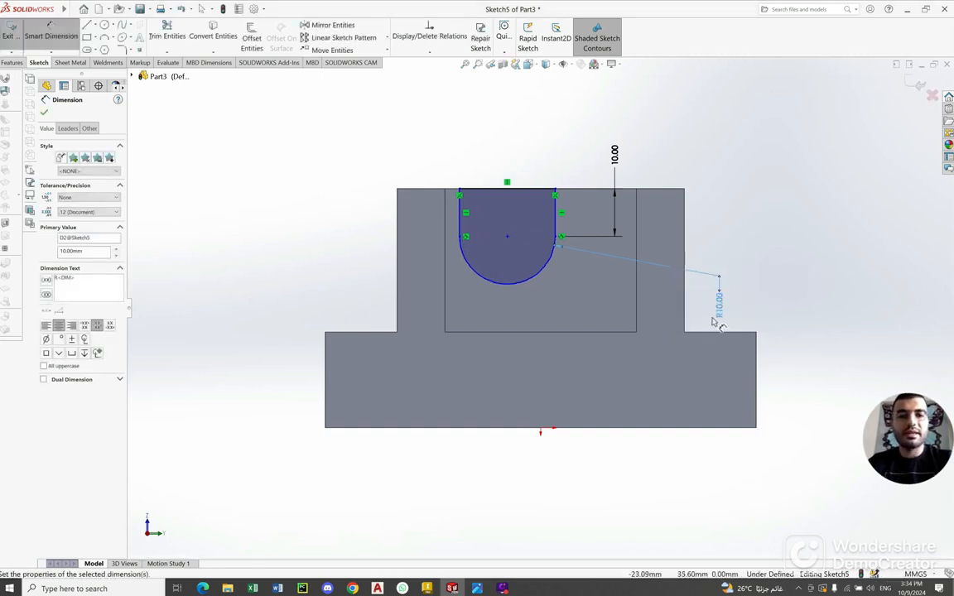
pyautogui.press('Escape')
# Move the notch profile in the positive Y direction, level with the wall's upper edge, until it is clear of the part
pyautogui.hotkey('alt', 'Tab')
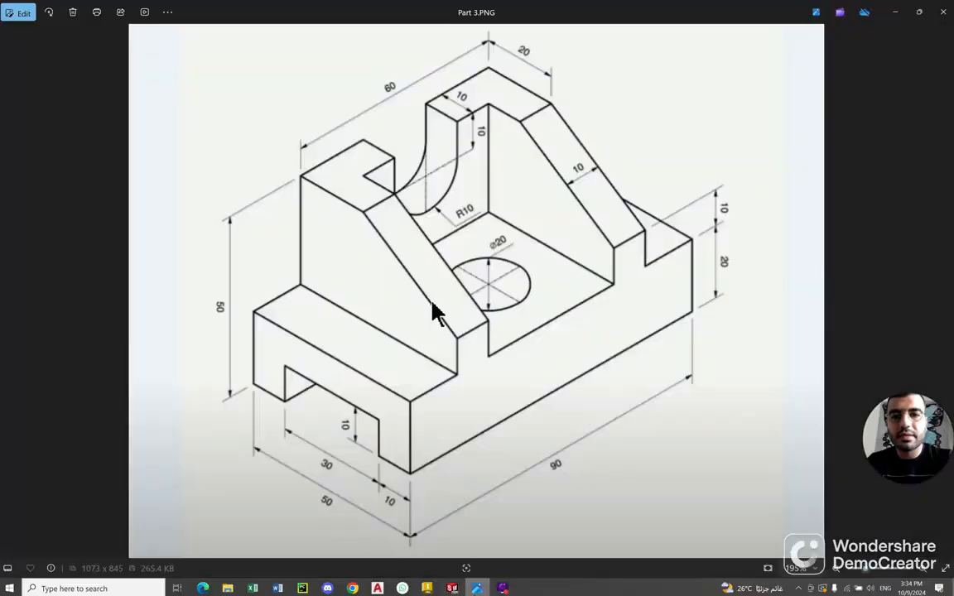
pyautogui.hotkey('alt', 'Tab')
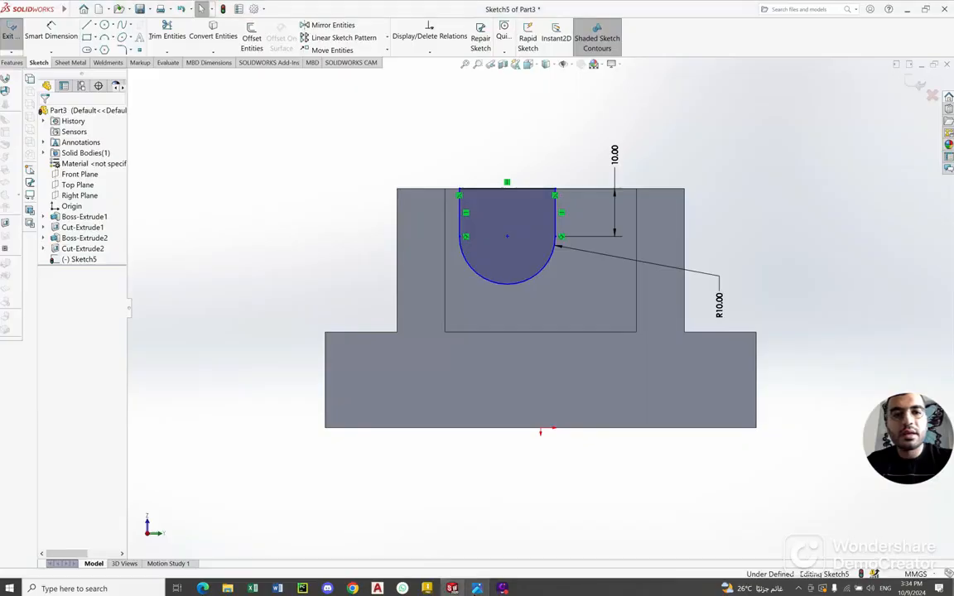
pyautogui.hotkey('alt', 'Tab')
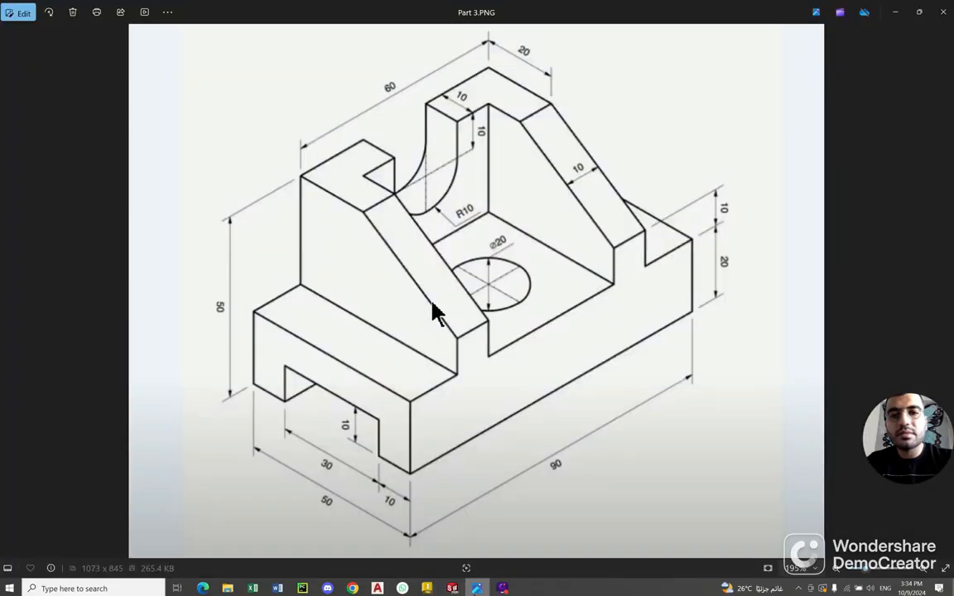
pyautogui.hotkey('alt', 'Tab')
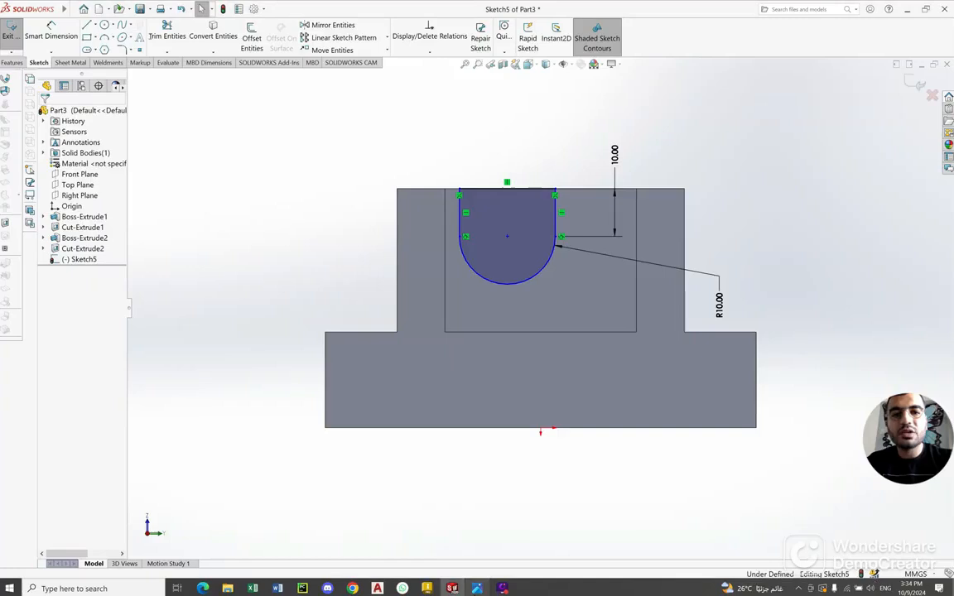
pyautogui.click(510, 190)
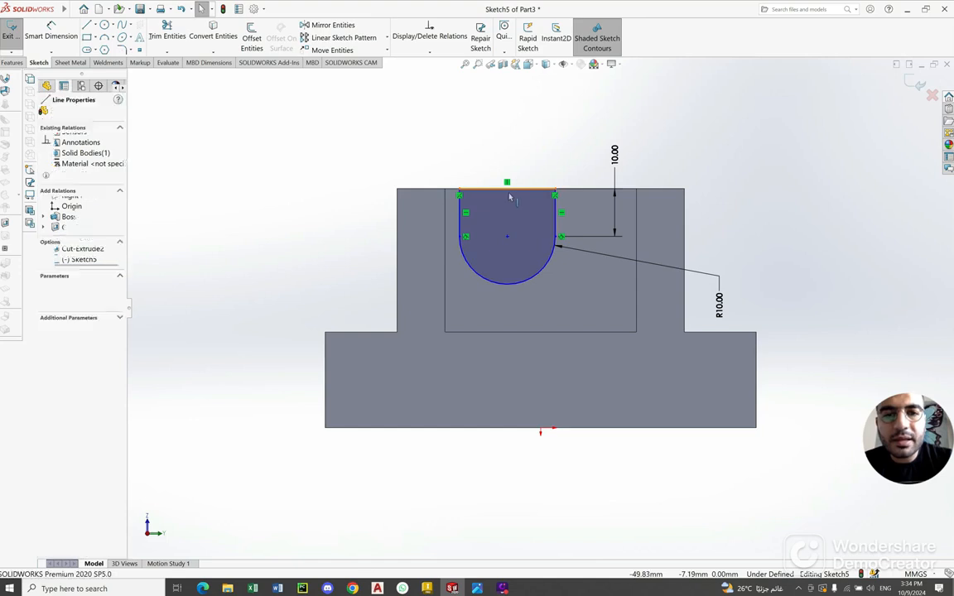
pyautogui.moveTo(512, 190); pyautogui.dragTo(618, 193)
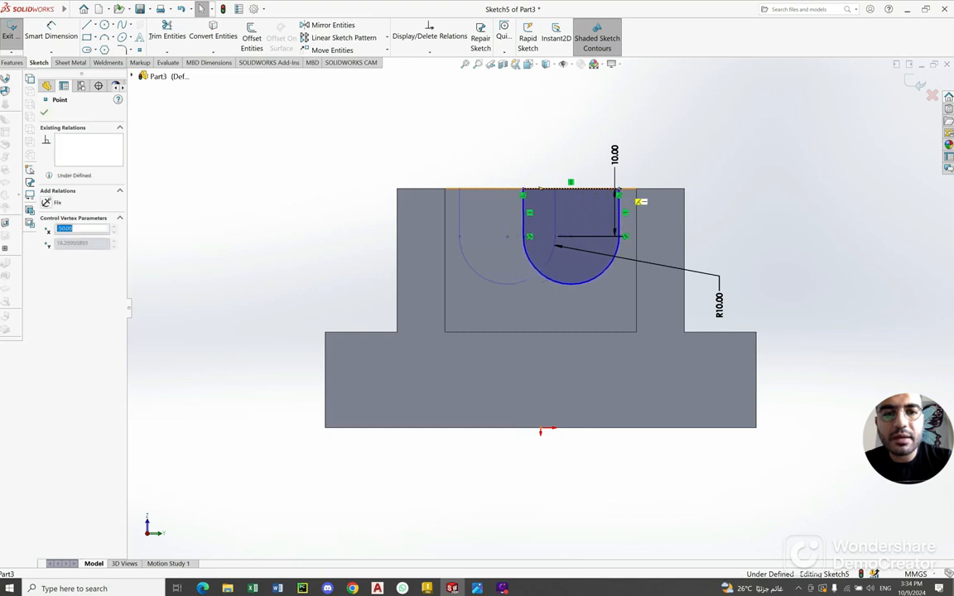
pyautogui.click(582, 191)
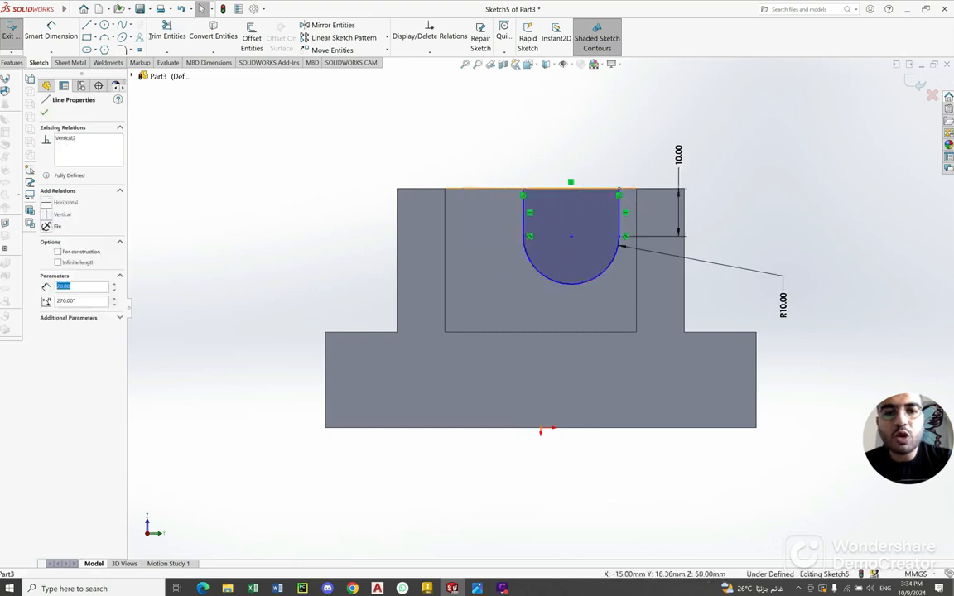
pyautogui.click(97, 28)
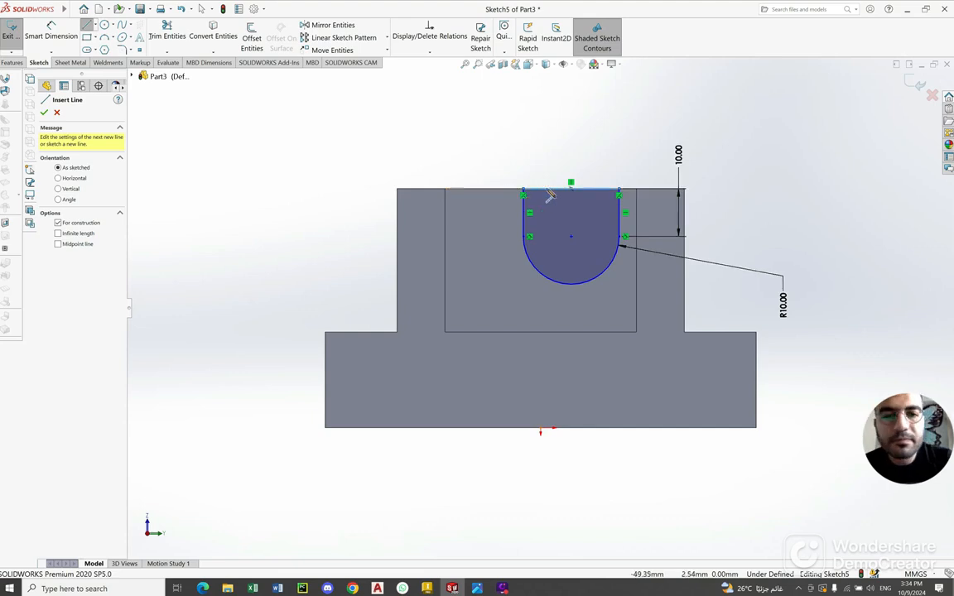
pyautogui.press('Escape')
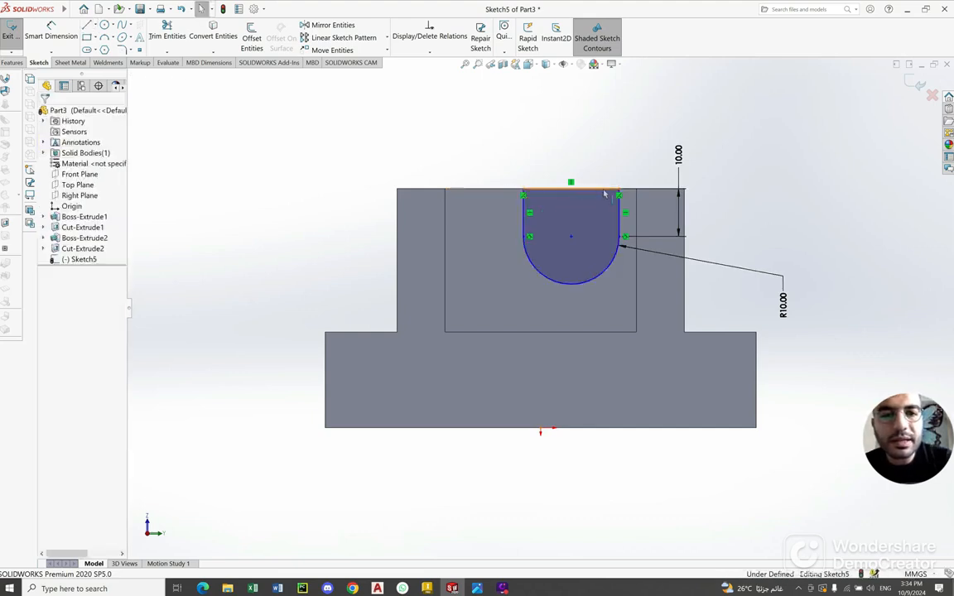
pyautogui.click(604, 194)
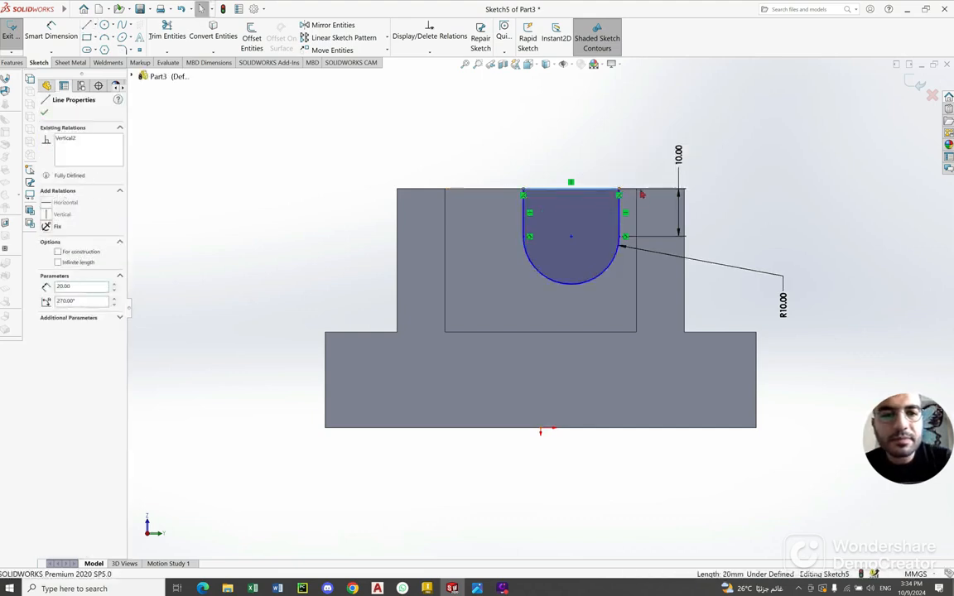
pyautogui.moveTo(619, 194); pyautogui.dragTo(840, 194)
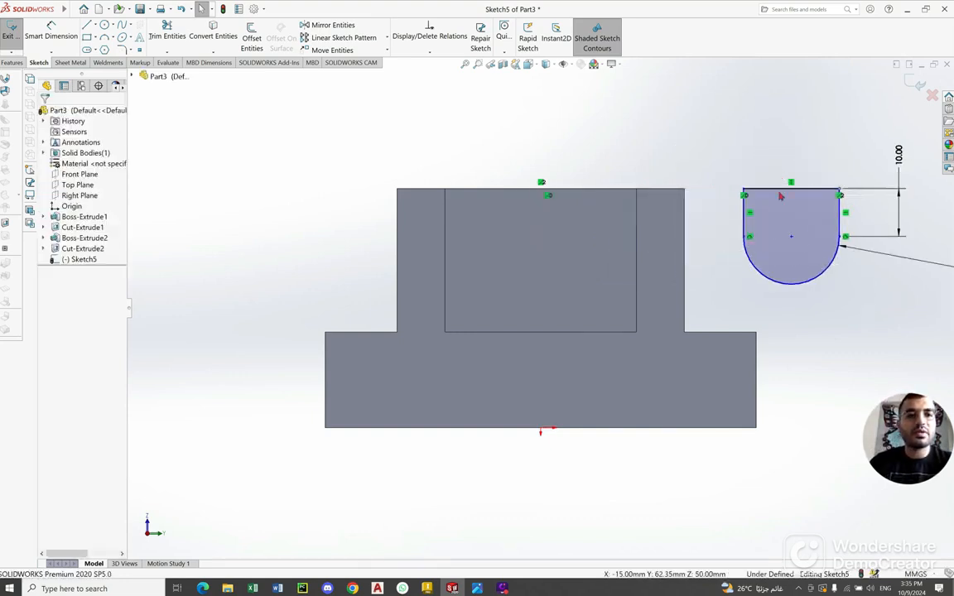
# Place a sketch point at the midpoint of the notch profile's upper line
pyautogui.click(787, 193)
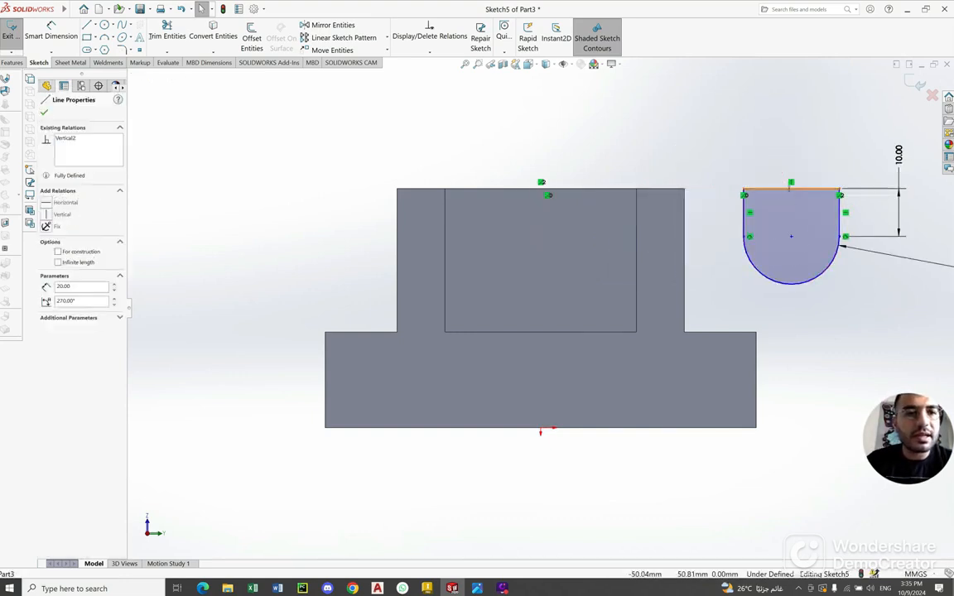
pyautogui.rightClick(787, 193)
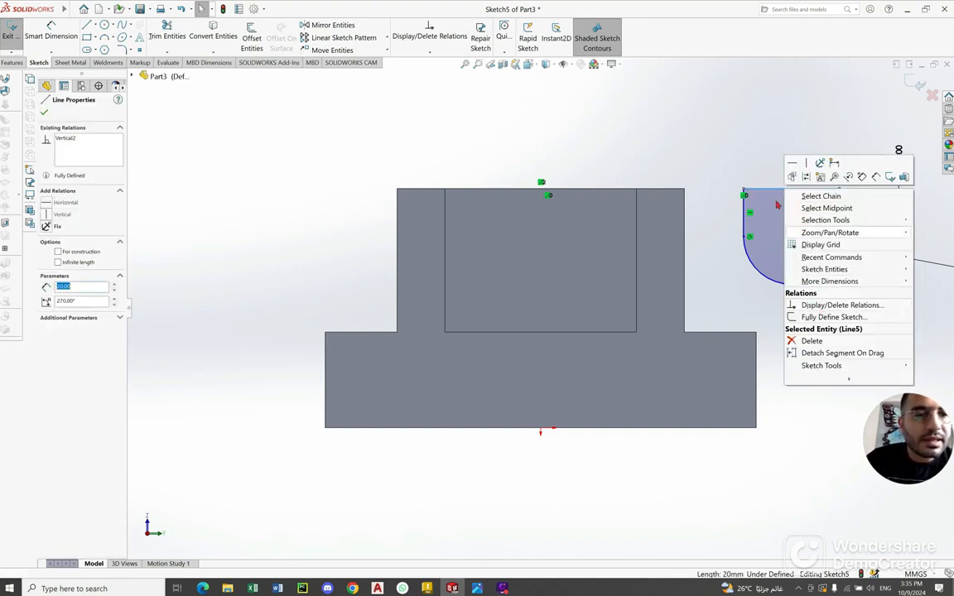
pyautogui.click(708, 130)
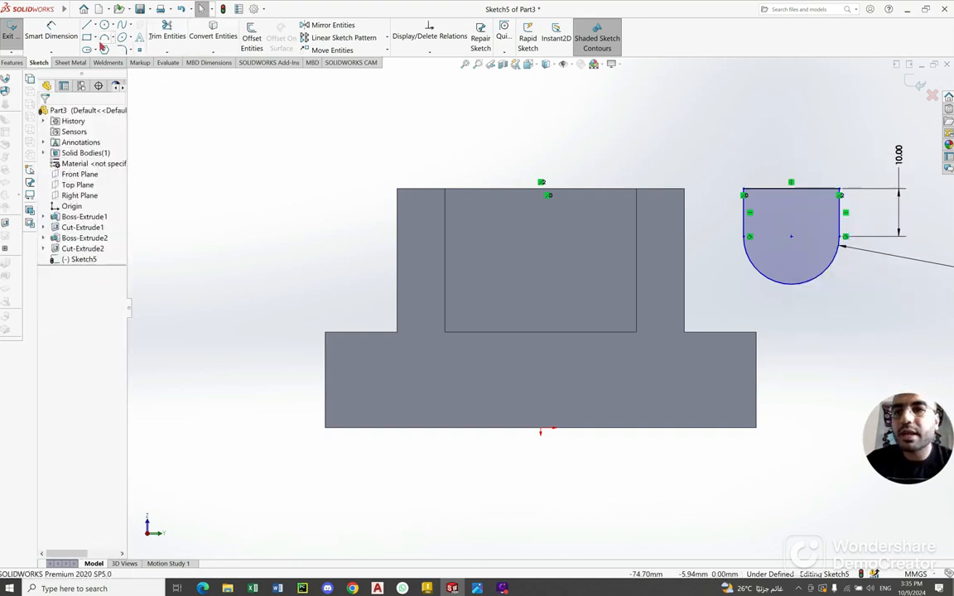
pyautogui.click(139, 51)
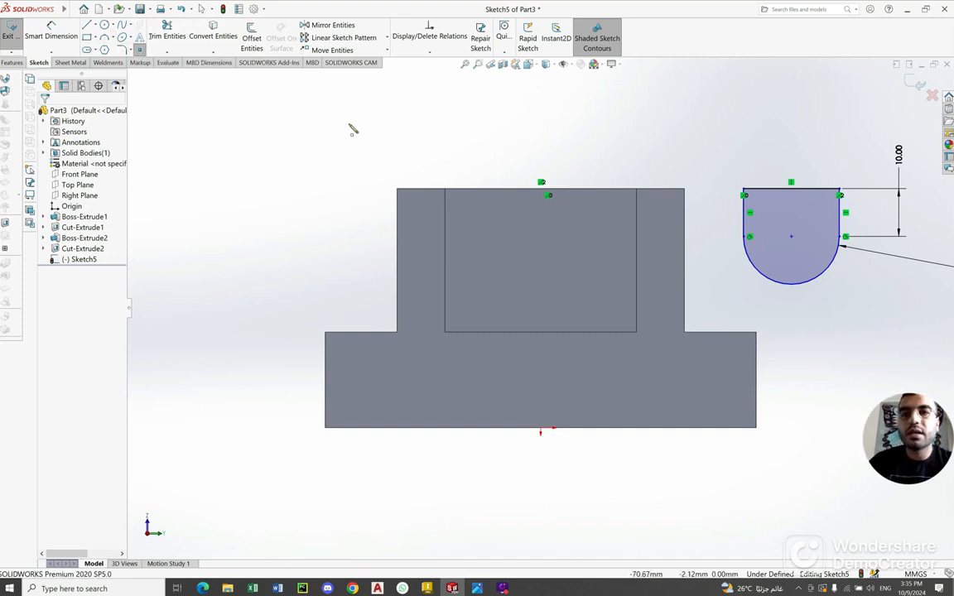
pyautogui.click(792, 193)
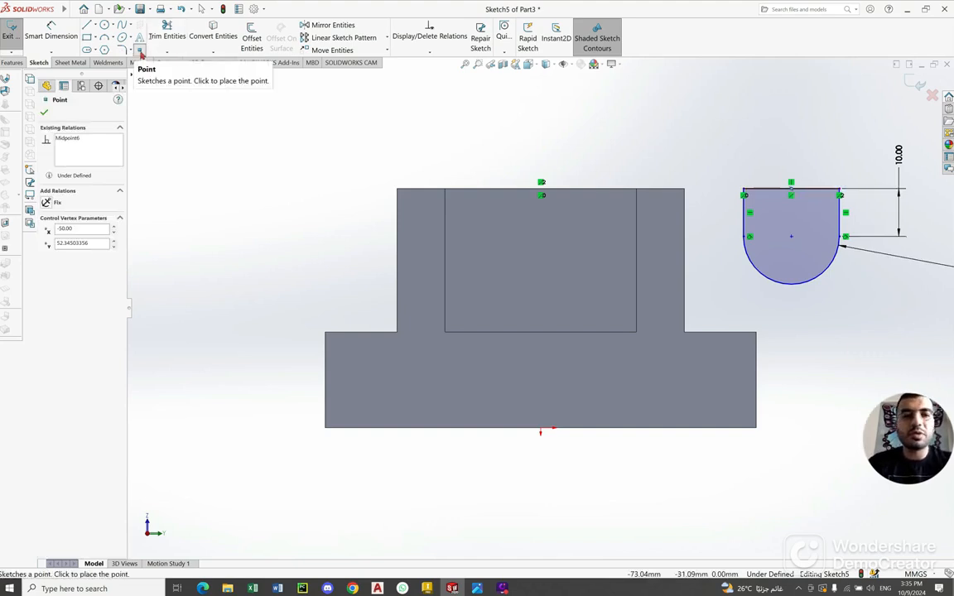
pyautogui.rightClick(702, 93)
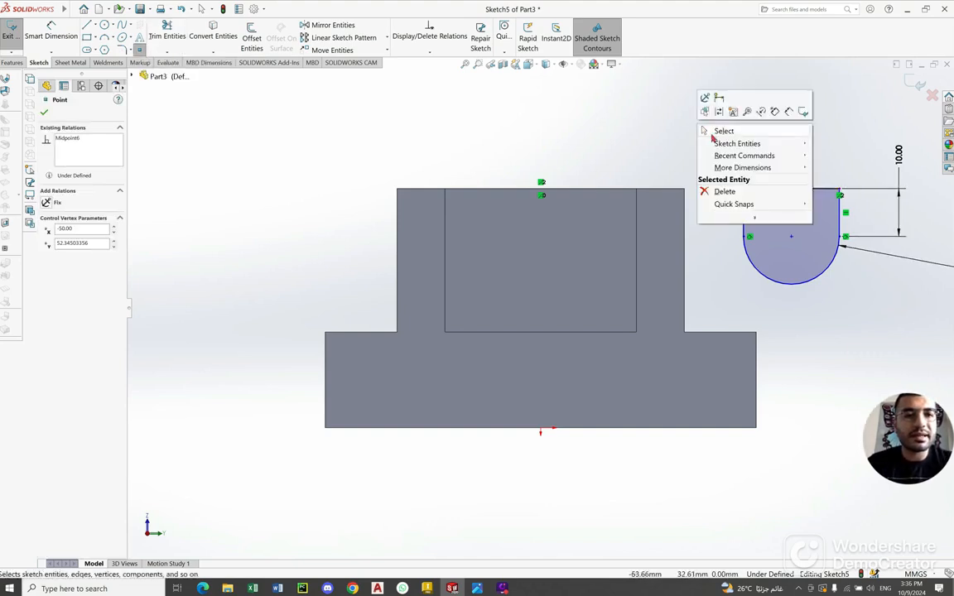
pyautogui.click(722, 132)
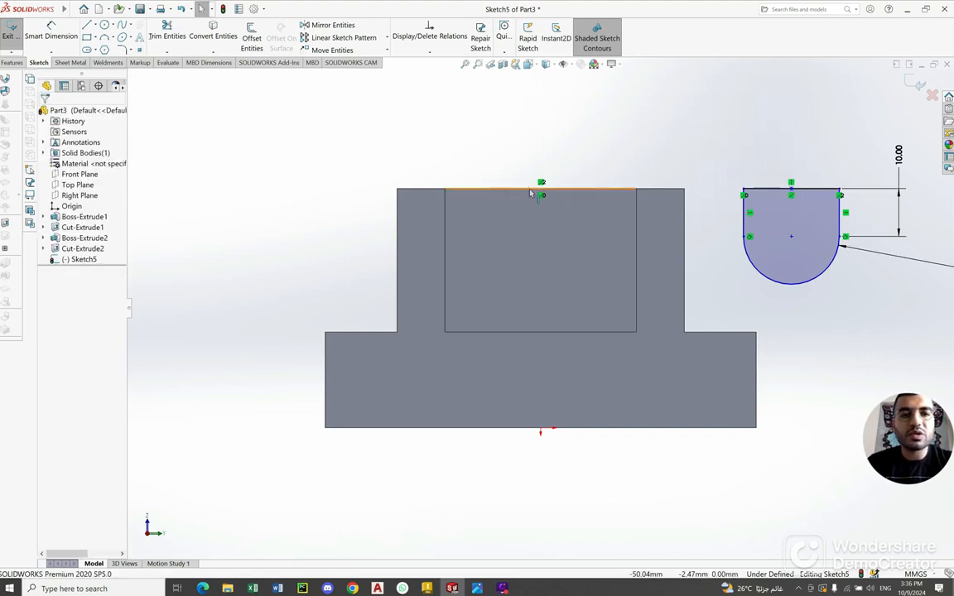
# Place a second sketch point at the midpoint of the back wall's upper edge
pyautogui.click(530, 190)
pyautogui.rightClick(531, 192)
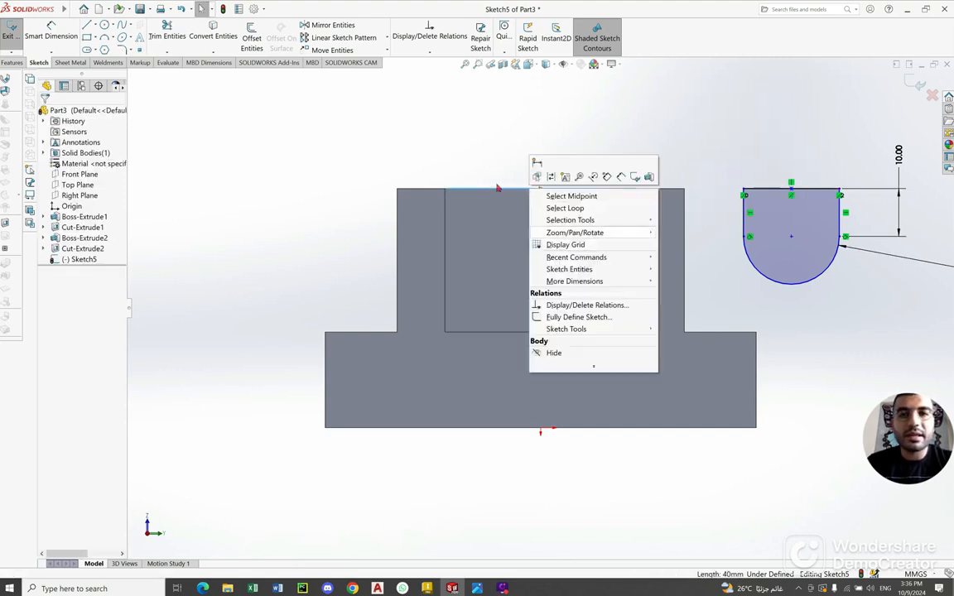
pyautogui.click(141, 76)
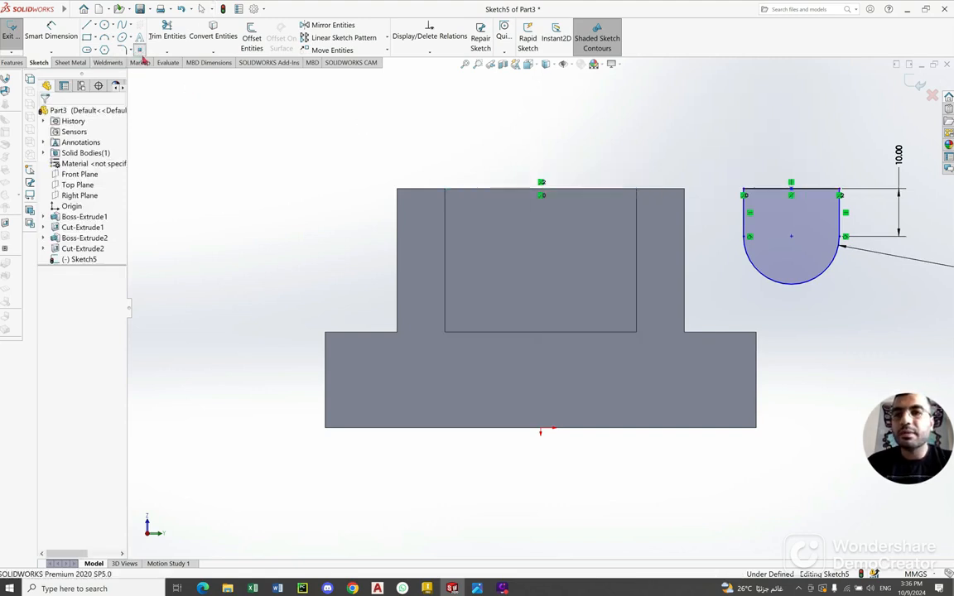
pyautogui.click(541, 190)
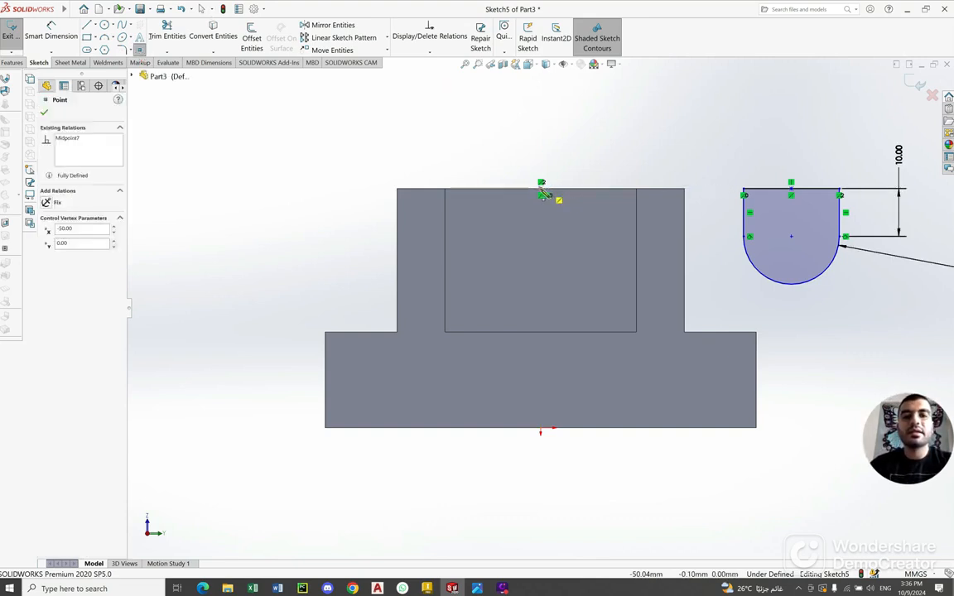
pyautogui.rightClick(546, 141)
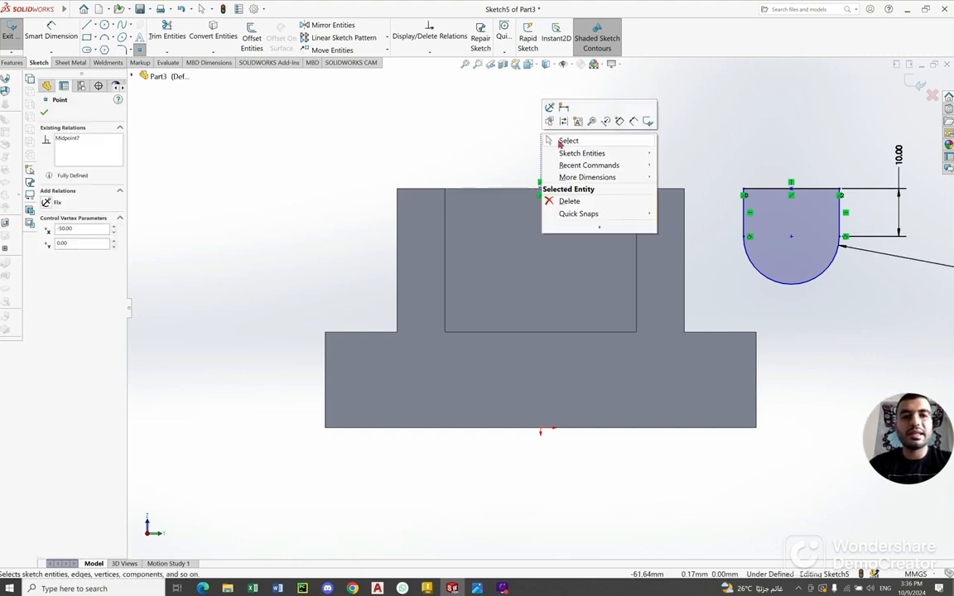
pyautogui.click(562, 140)
# Make the notch profile's midpoint coincident with the wall edge's midpoint so the profile is centred on the back wall
pyautogui.click(791, 193)
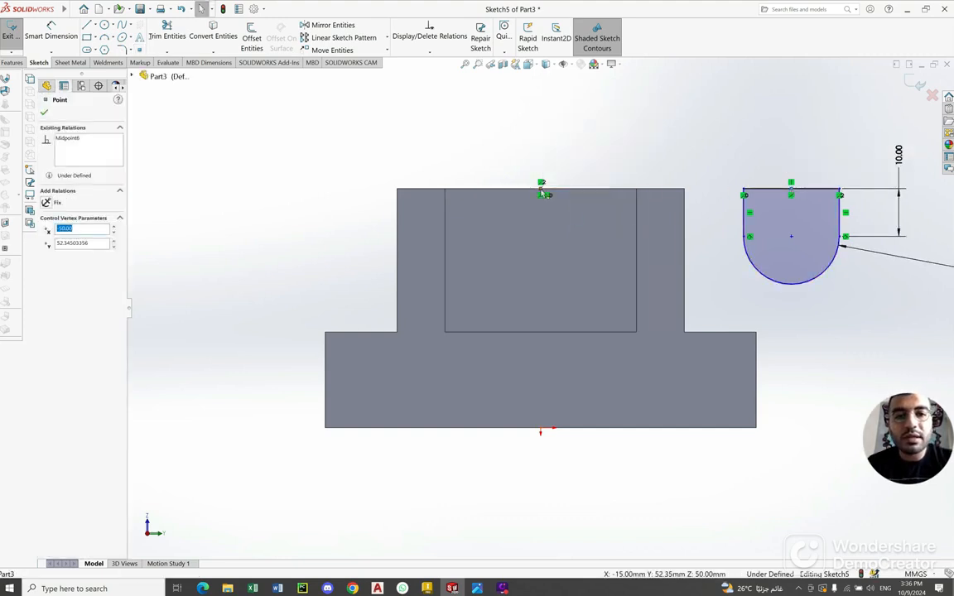
pyautogui.keyDown('ctrl'); pyautogui.click(544, 193); pyautogui.keyUp('ctrl')
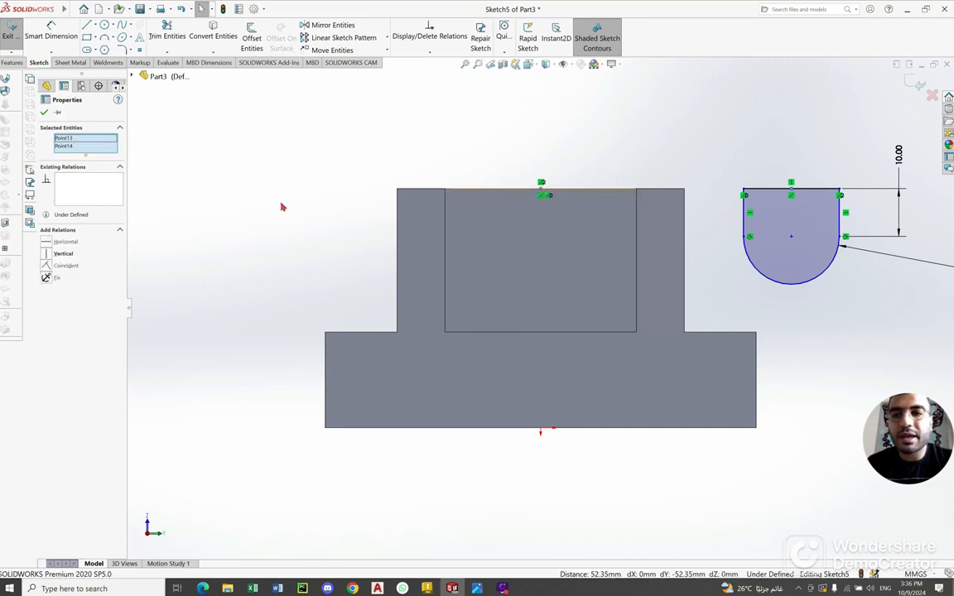
pyautogui.click(66, 266)
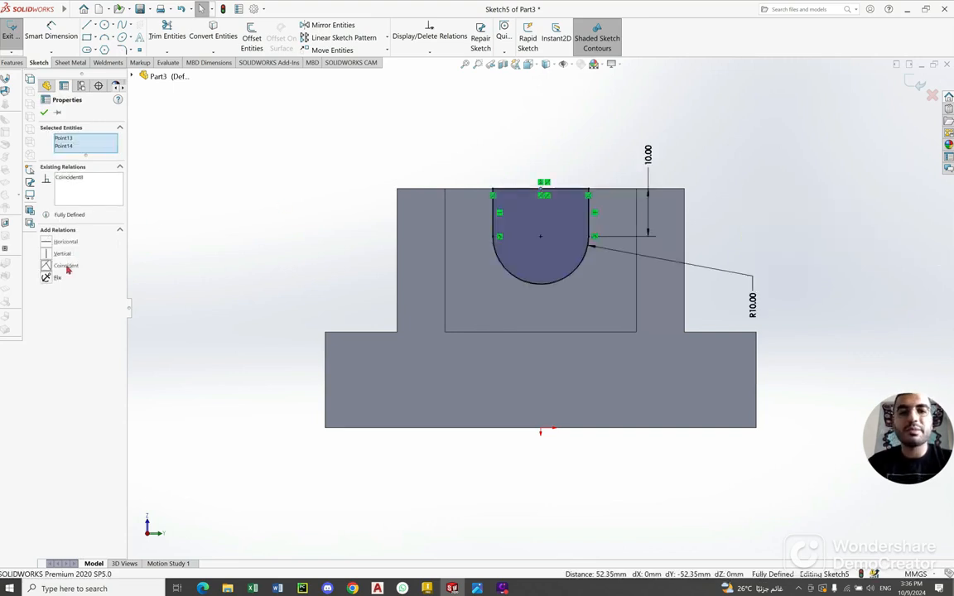
pyautogui.click(344, 136)
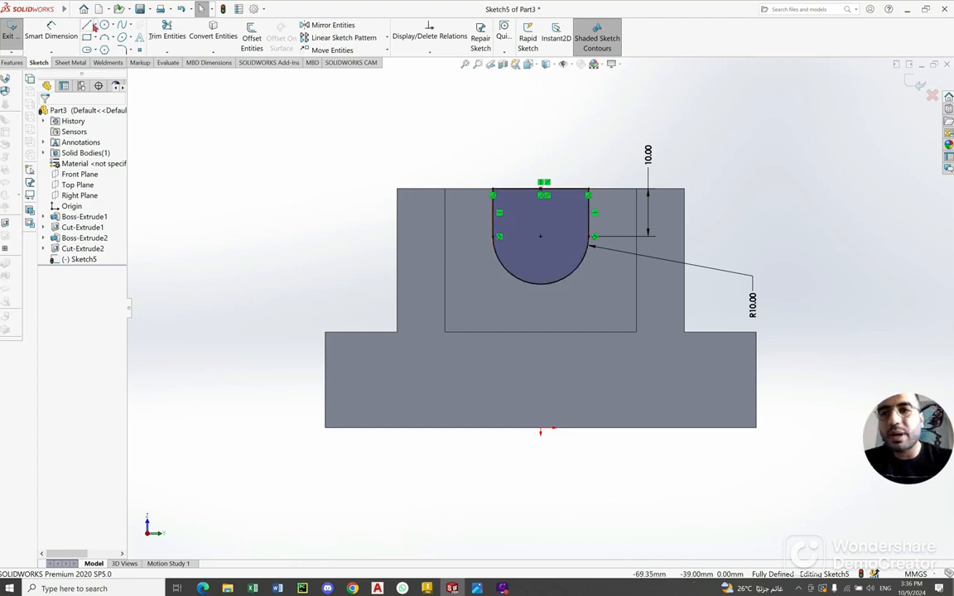
# Cut the notch profile through the back wall with an Extruded Cut set to Through All
pyautogui.click(12, 63)
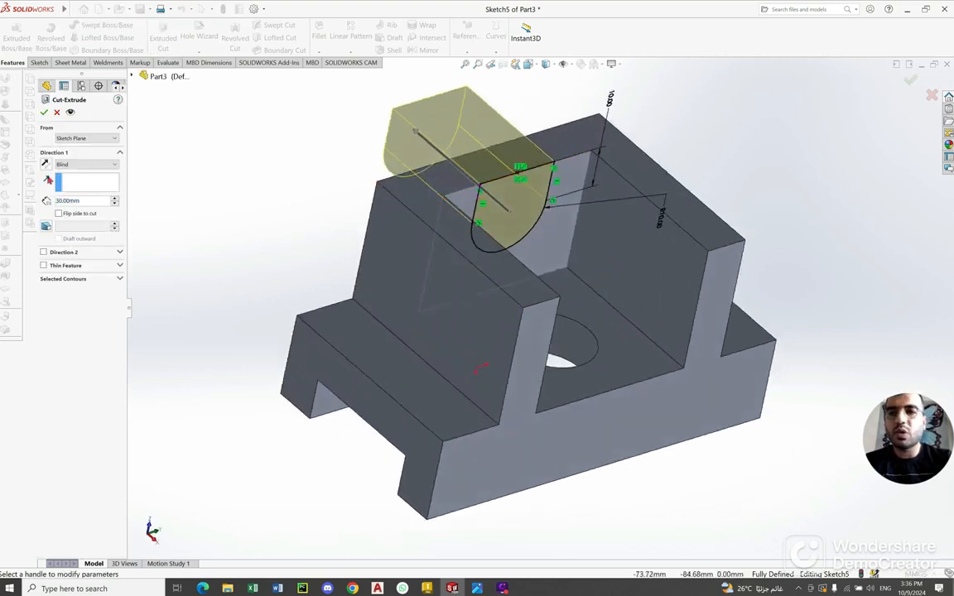
pyautogui.click(60, 165)
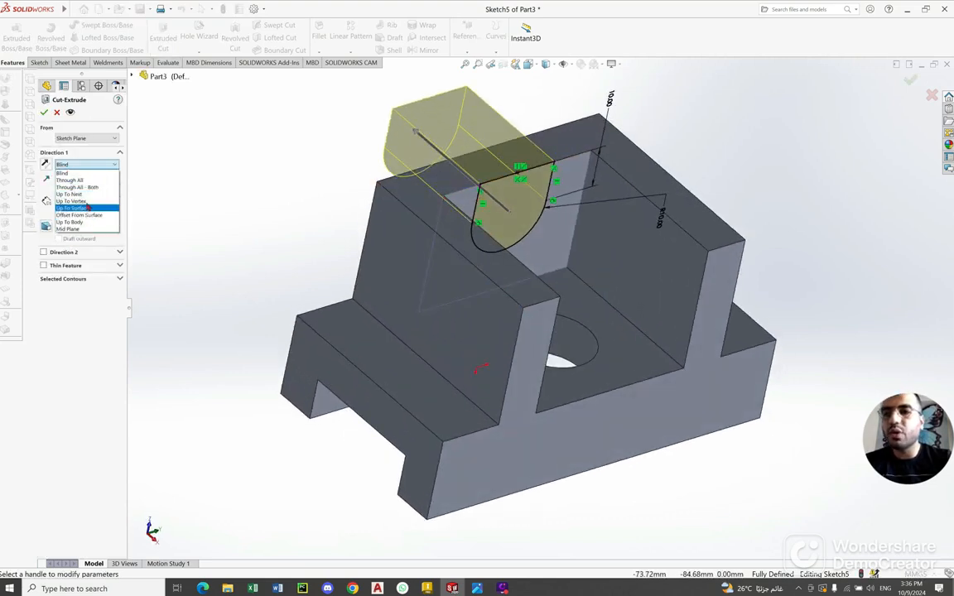
pyautogui.click(72, 179)
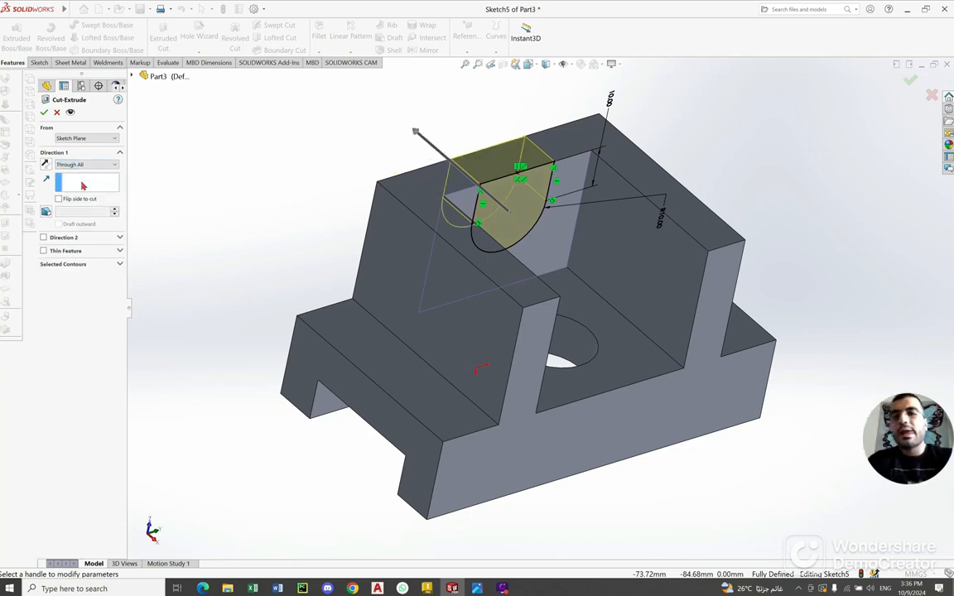
pyautogui.click(43, 114)
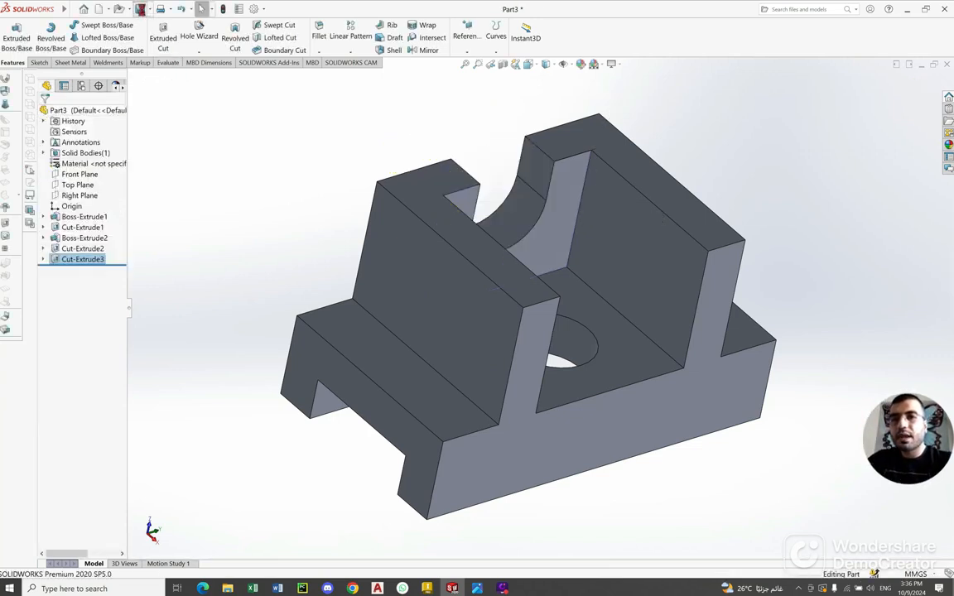
pyautogui.moveTo(563, 286); pyautogui.dragTo(442, 410, button='middle')
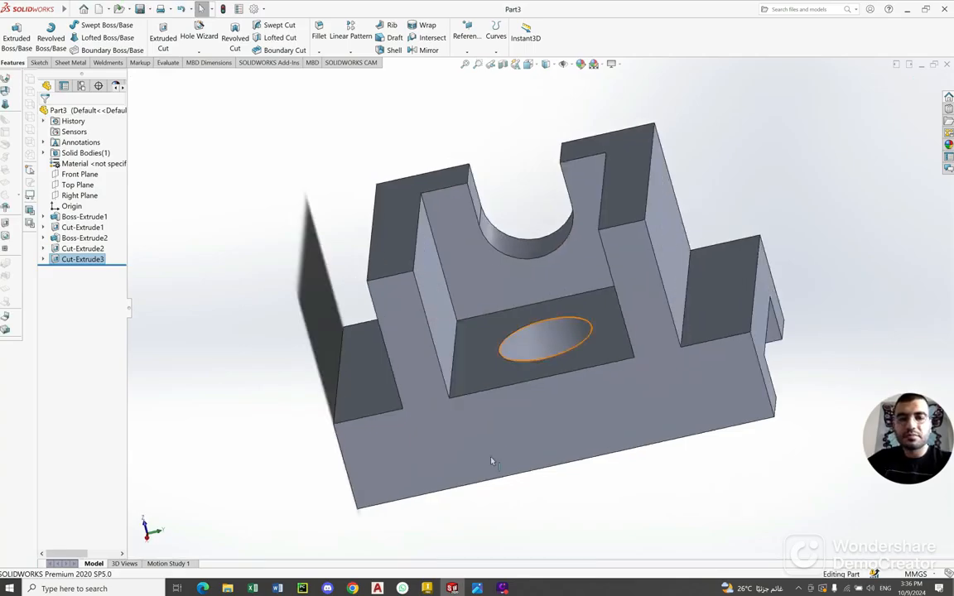
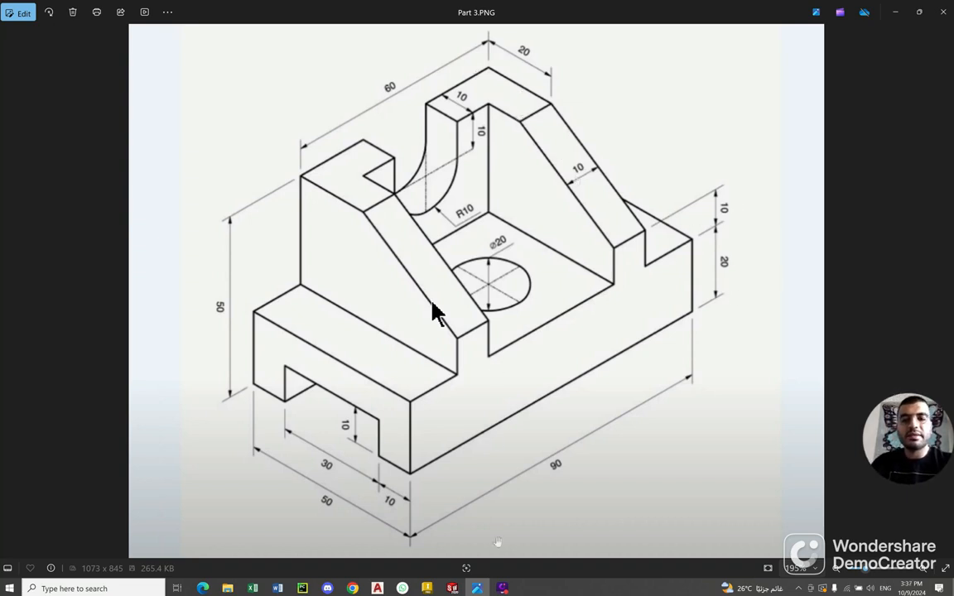
# Start a new sketch on the side wall's large outer face, viewed normal to that face
pyautogui.click(483, 587)
pyautogui.moveTo(472, 300); pyautogui.dragTo(537, 251, button='middle')
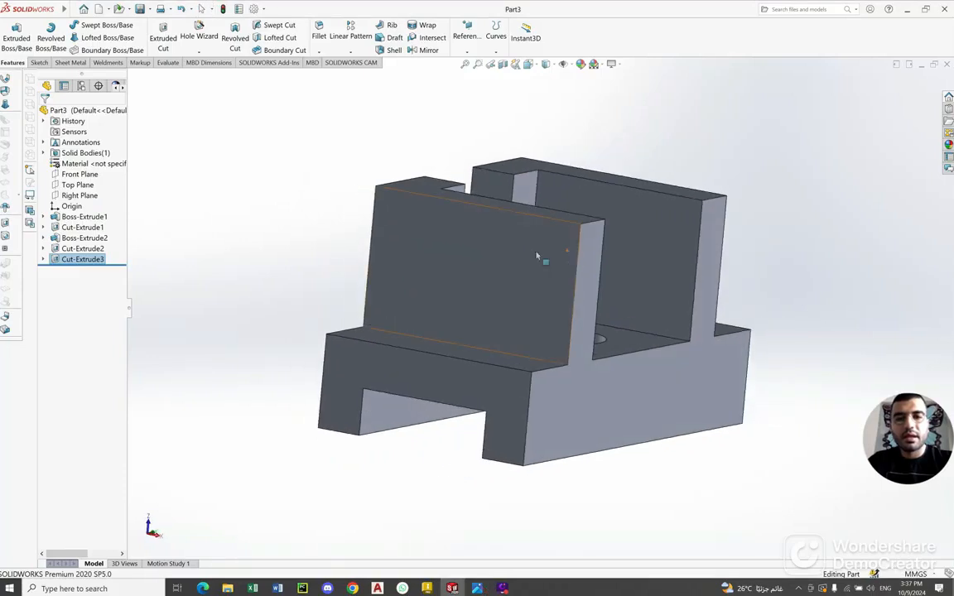
pyautogui.click(447, 245)
pyautogui.rightClick(448, 244)
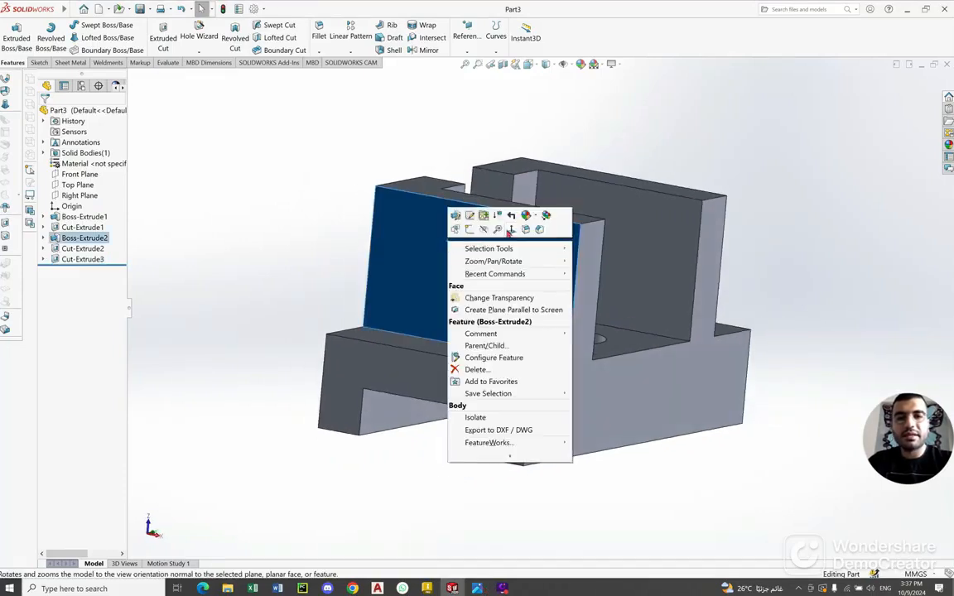
pyautogui.click(511, 229)
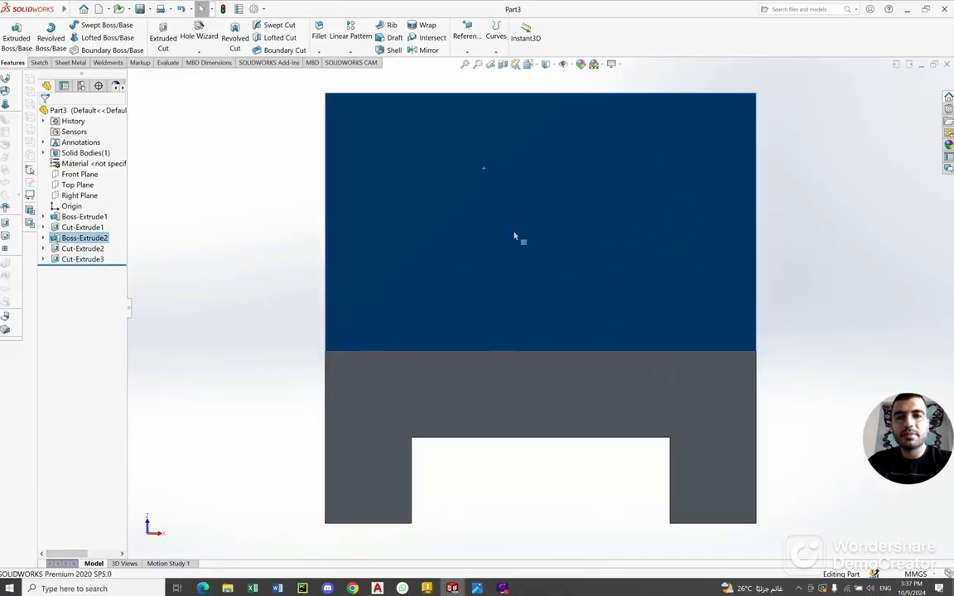
pyautogui.click(38, 64)
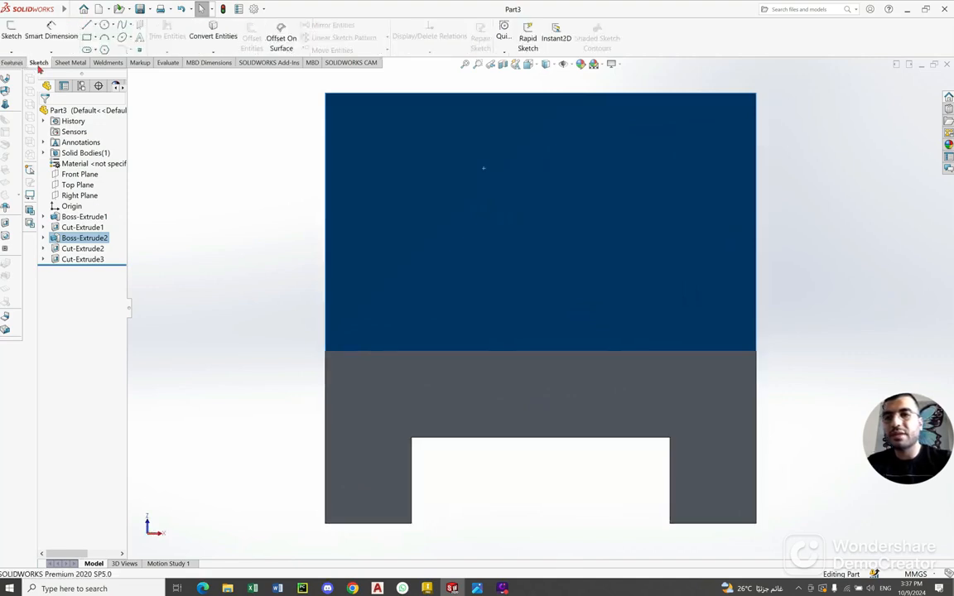
pyautogui.click(11, 33)
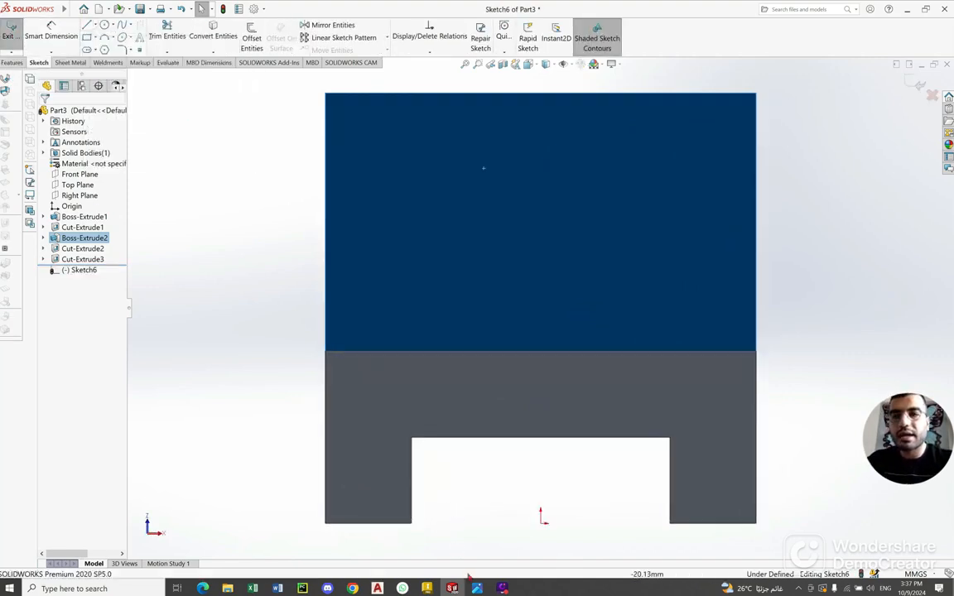
# Check the side wall's slope on the reference drawing and sketch a line about 14.8 mm long along the wall's upper edge from its back corner
pyautogui.hotkey('alt', 'Tab')
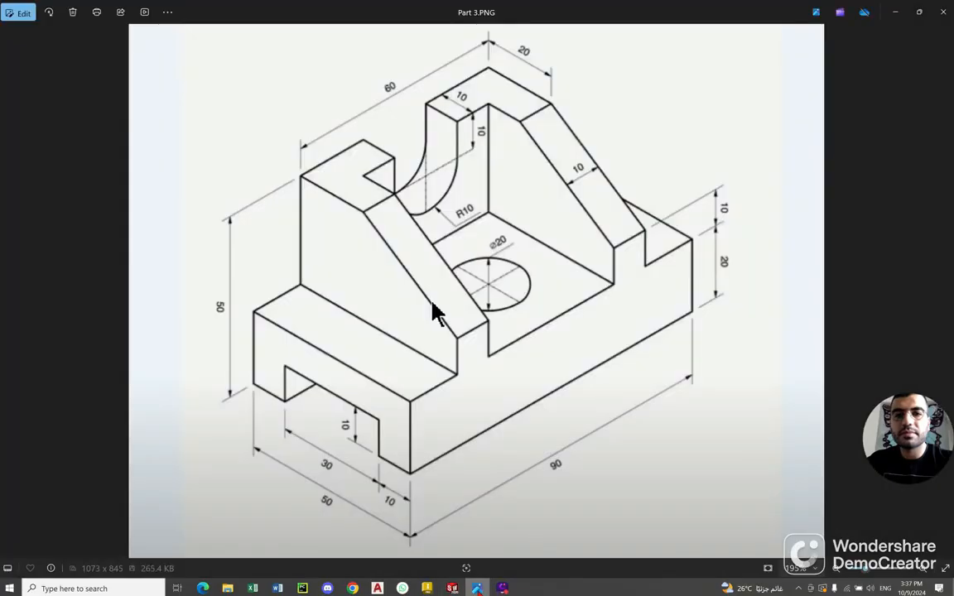
pyautogui.hotkey('alt', 'Tab')
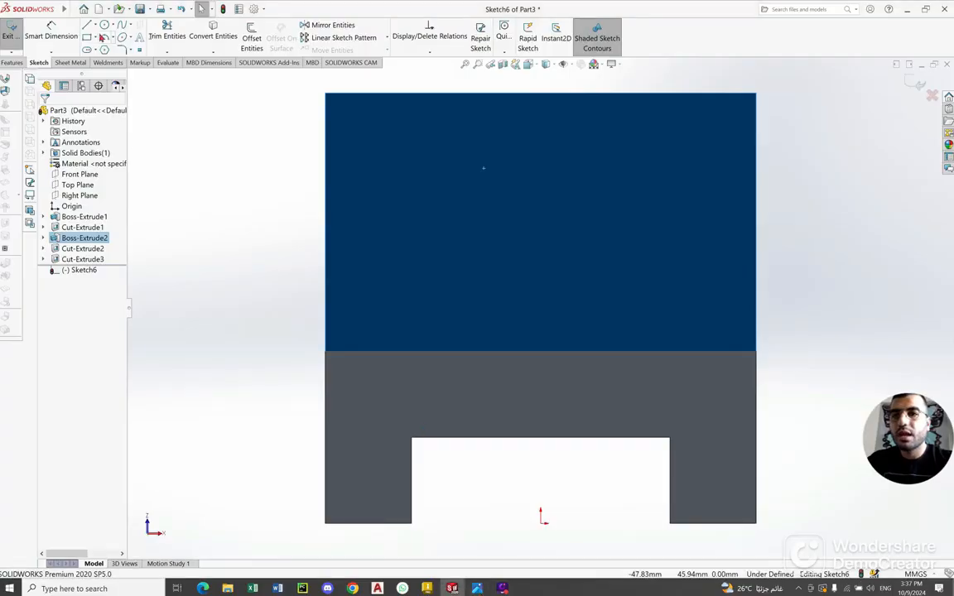
pyautogui.click(95, 26)
pyautogui.click(103, 37)
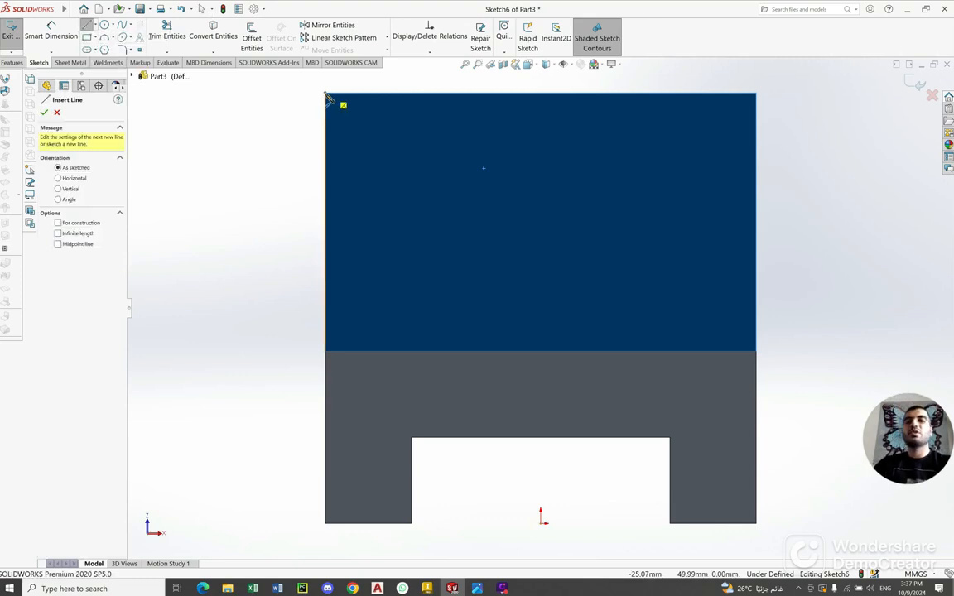
pyautogui.click(326, 94)
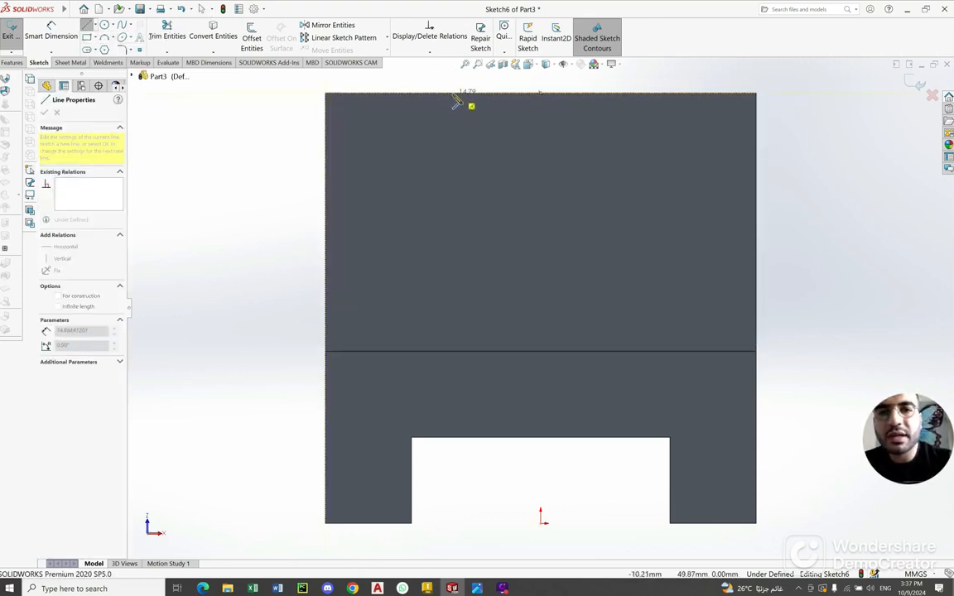
pyautogui.click(453, 97)
pyautogui.rightClick(296, 92)
pyautogui.click(309, 115)
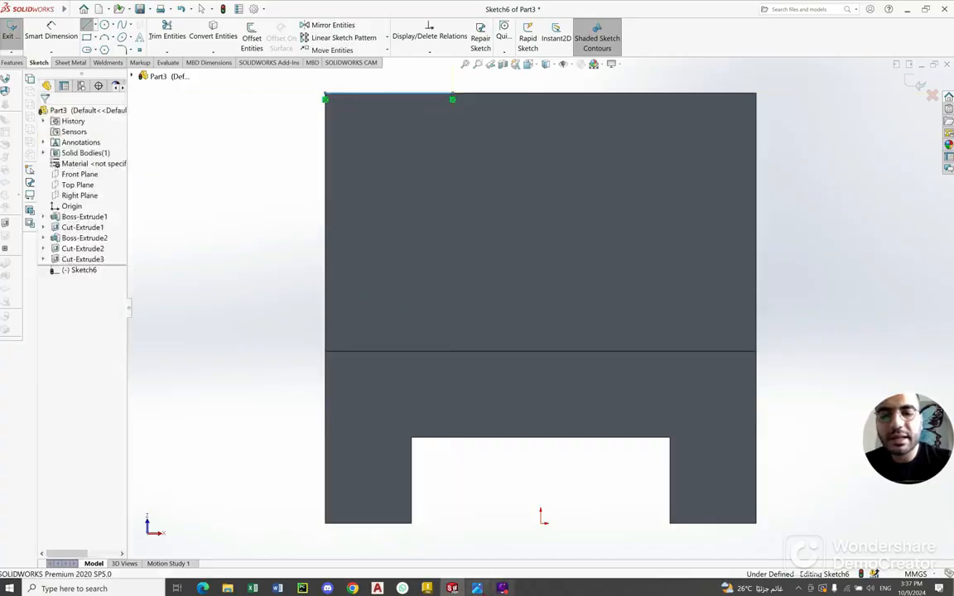
# Check the reference drawing and set the length of the line on the side wall's upper edge to 20 mm
pyautogui.hotkey('alt', 'Tab')
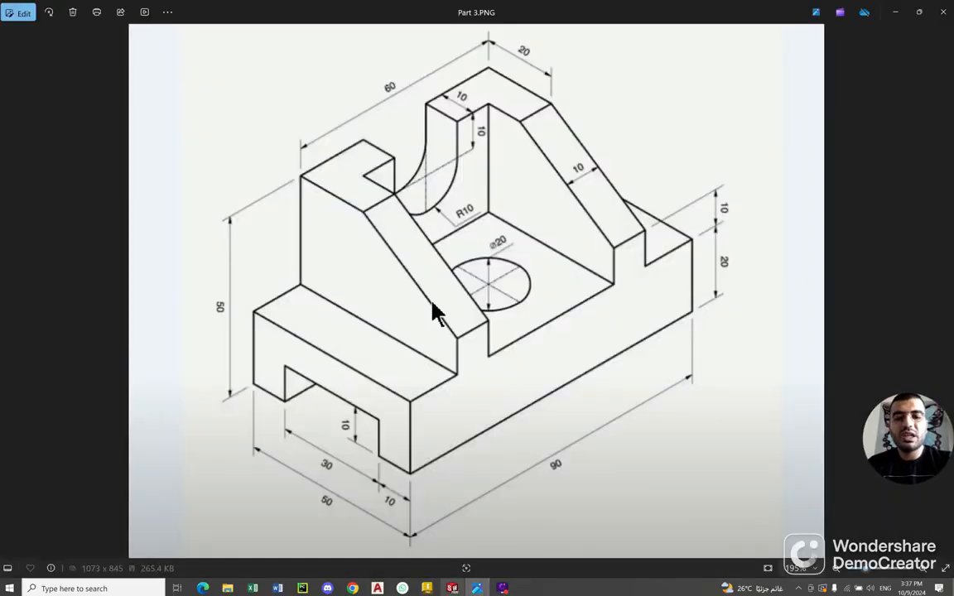
pyautogui.hotkey('alt', 'Tab')
pyautogui.click(50, 37)
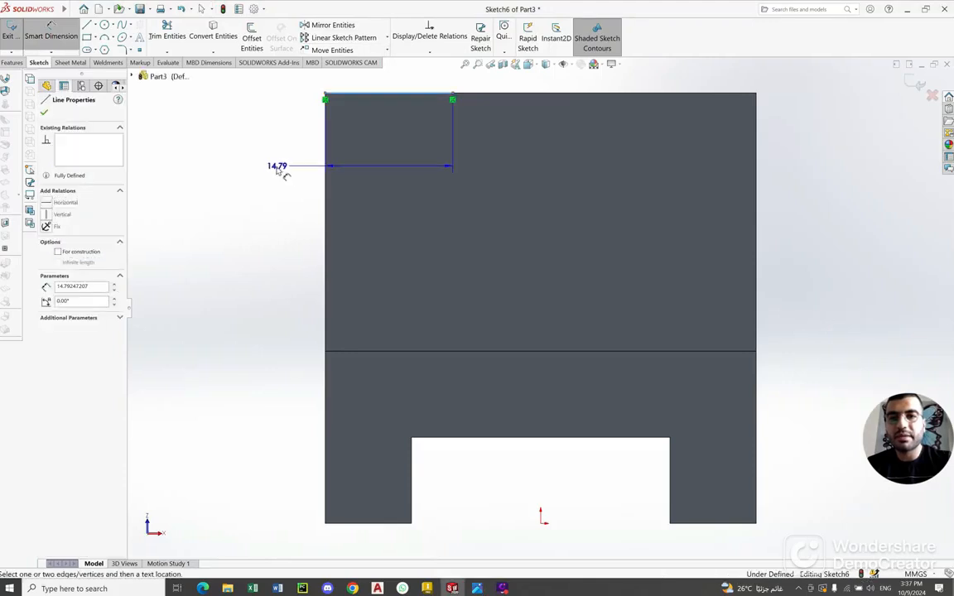
pyautogui.click(277, 169)
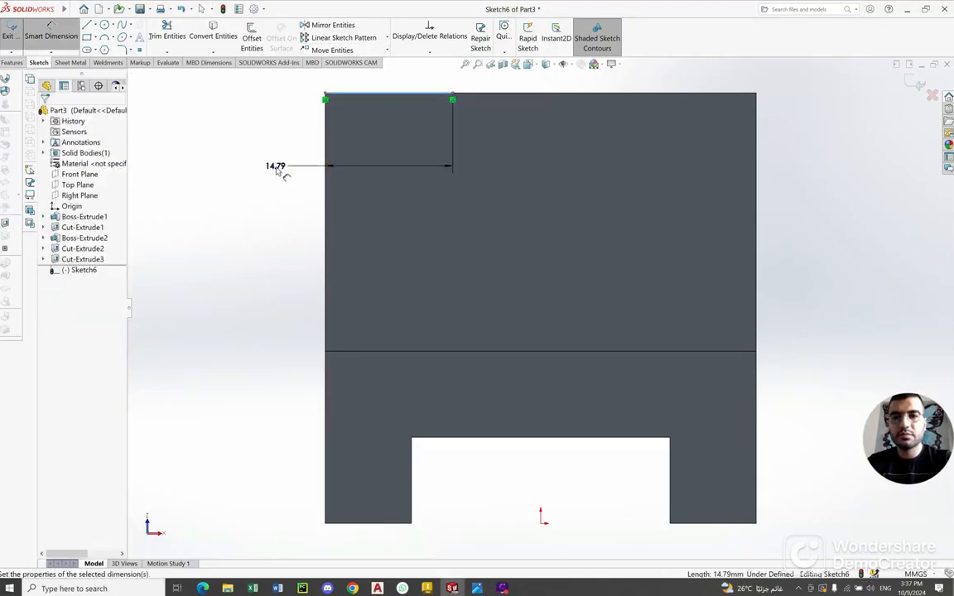
pyautogui.write('20')
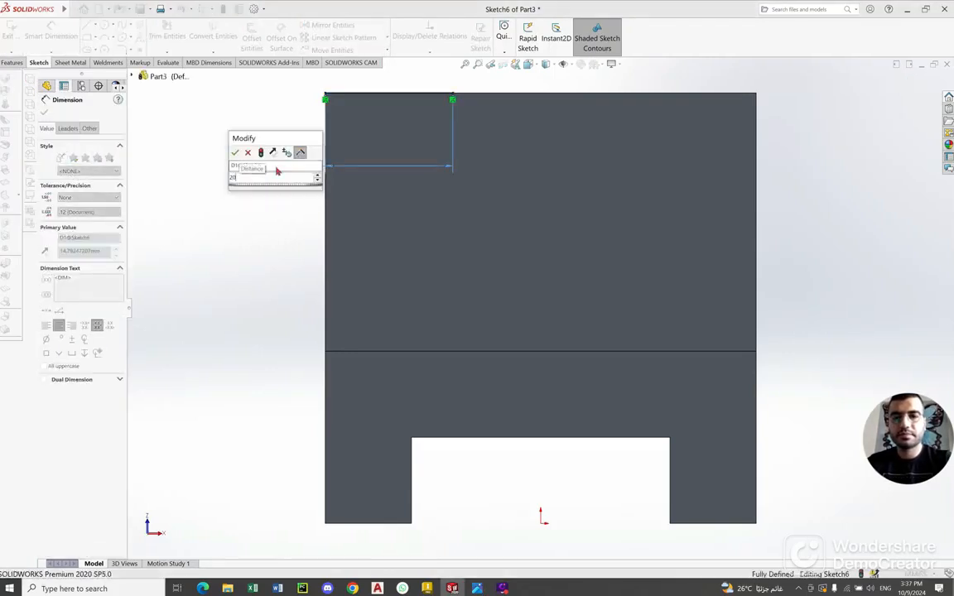
pyautogui.press('Return')
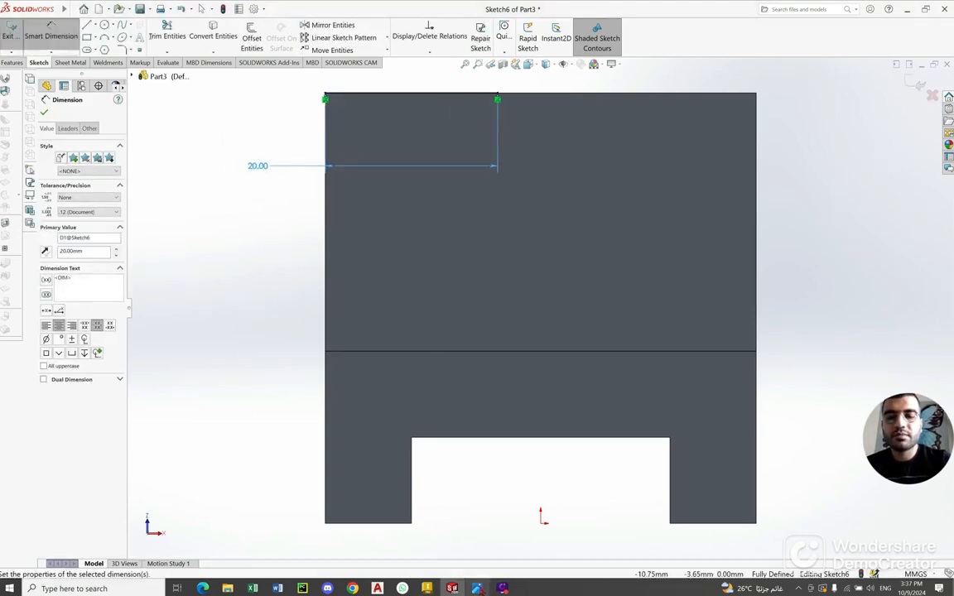
# Check the reference drawing and sketch a vertical line about 9 mm long up the wall's front edge from the base's top surface
pyautogui.click(477, 588)
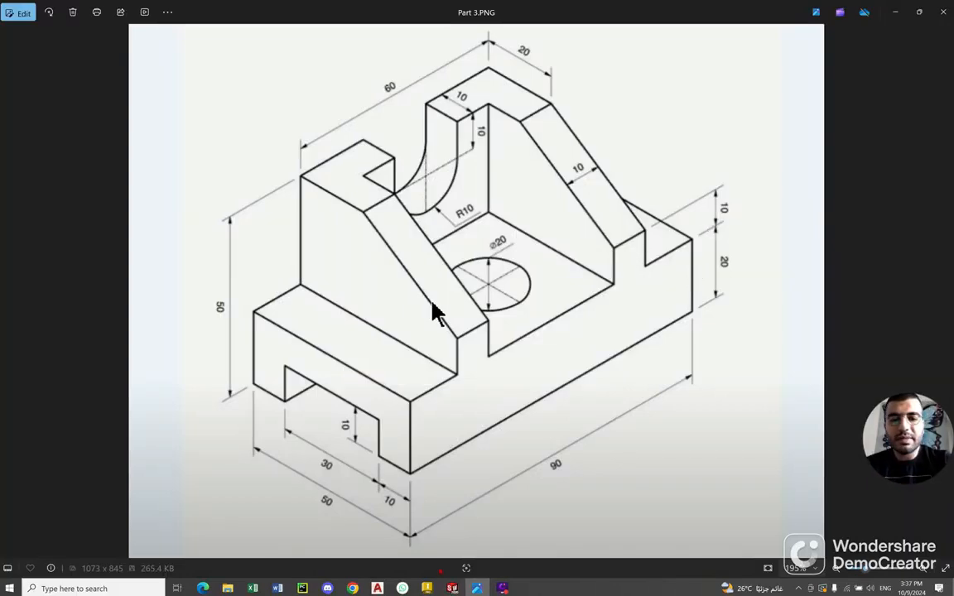
pyautogui.hotkey('alt', 'Tab')
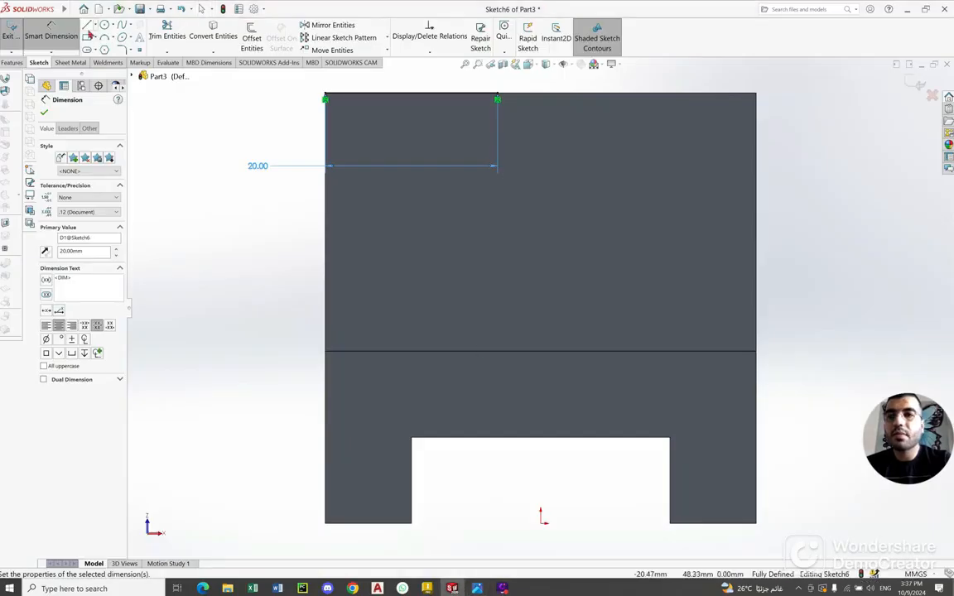
pyautogui.click(87, 27)
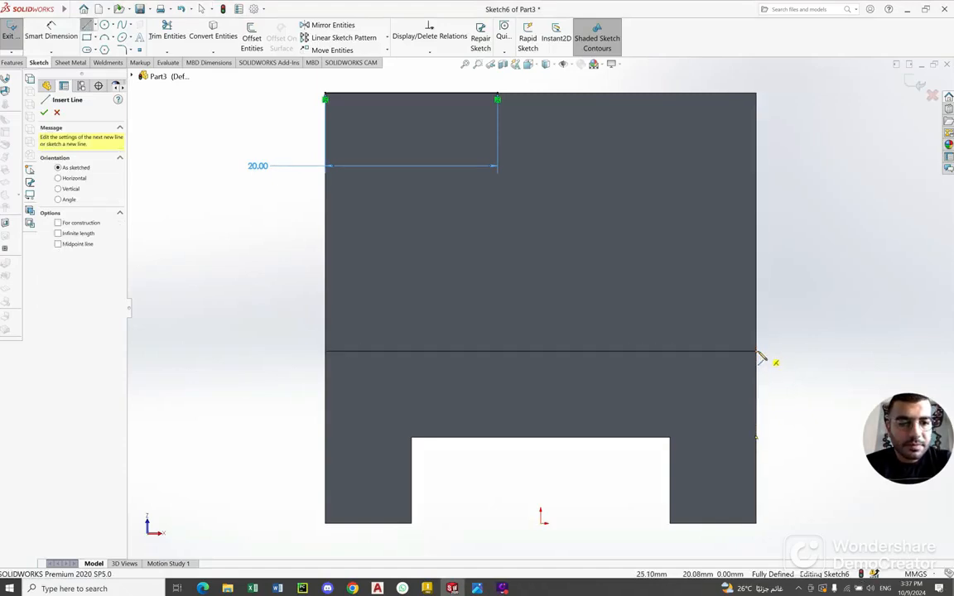
pyautogui.click(761, 278)
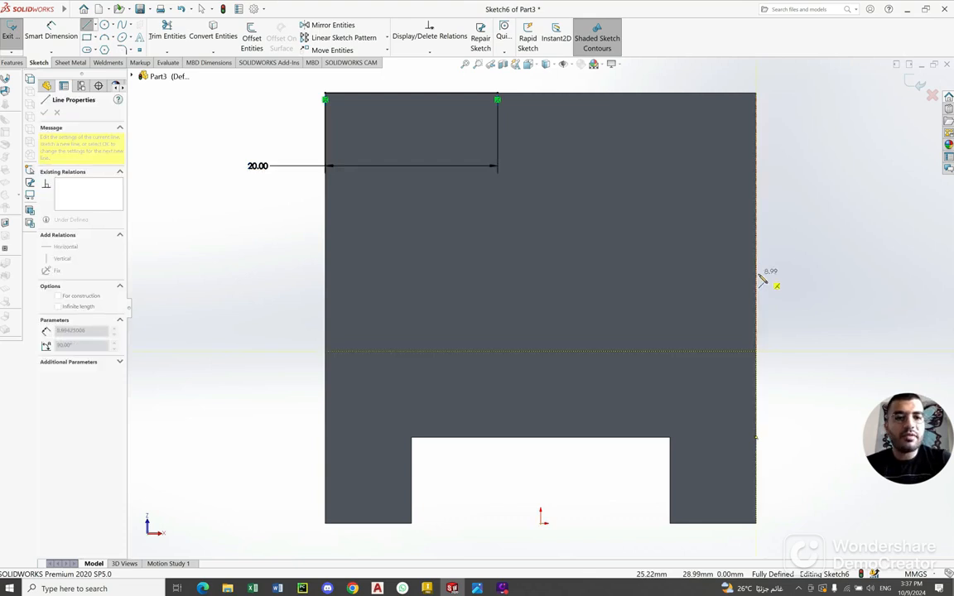
pyautogui.click(762, 280)
pyautogui.rightClick(796, 213)
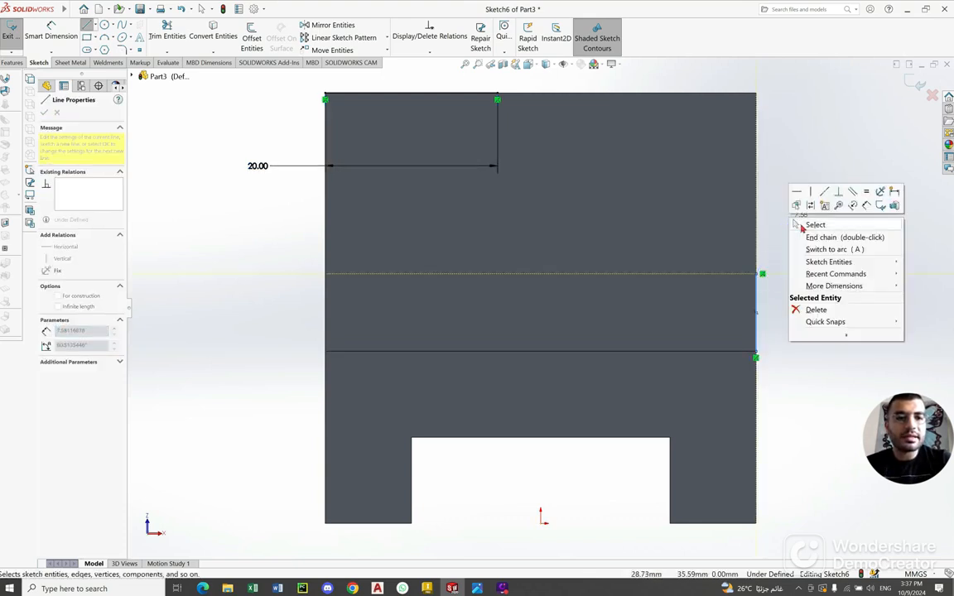
pyautogui.click(805, 221)
# Dimension the short vertical line on the wall's front edge to 10 mm
pyautogui.click(50, 37)
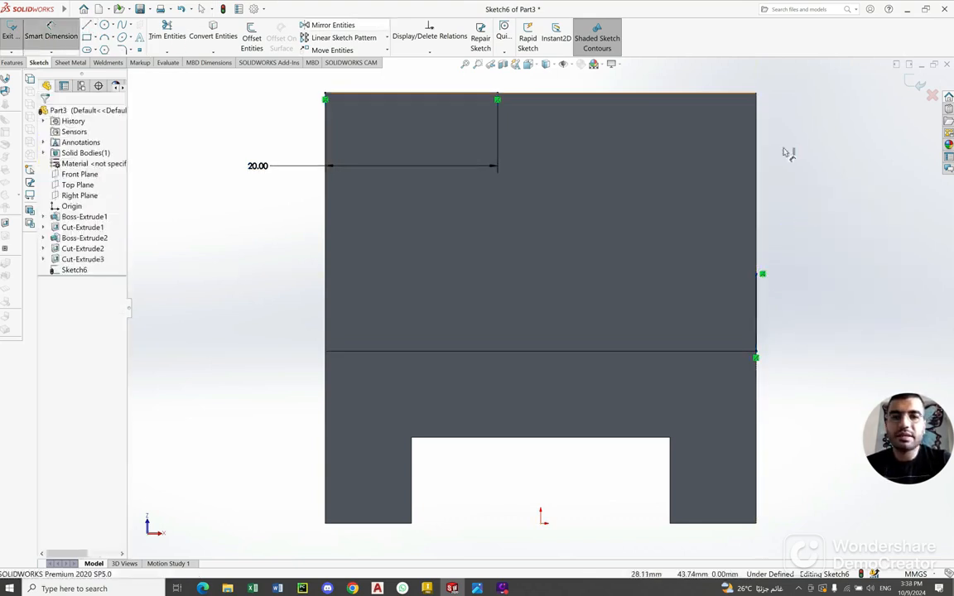
pyautogui.click(776, 300)
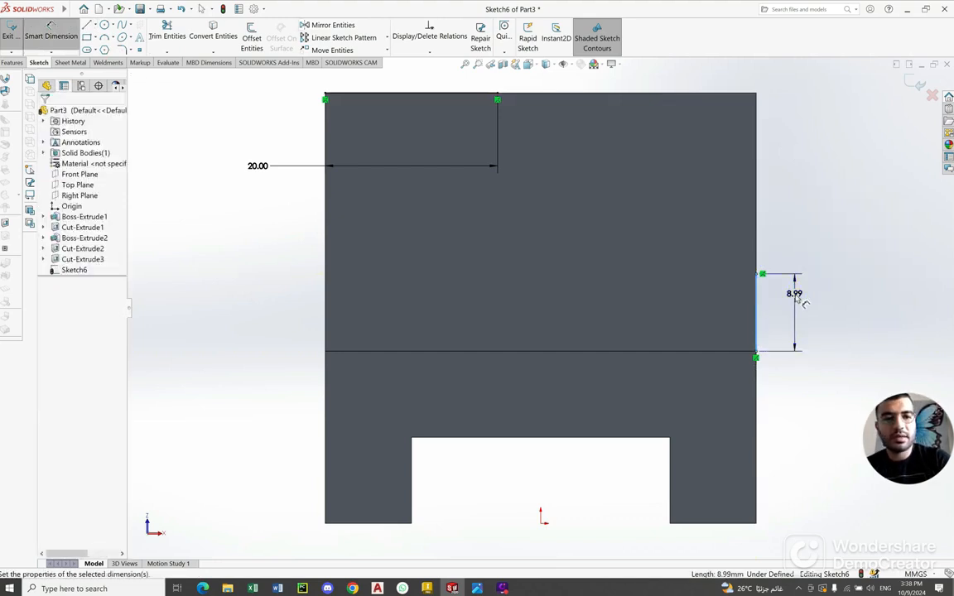
pyautogui.click(795, 305)
pyautogui.write('10')
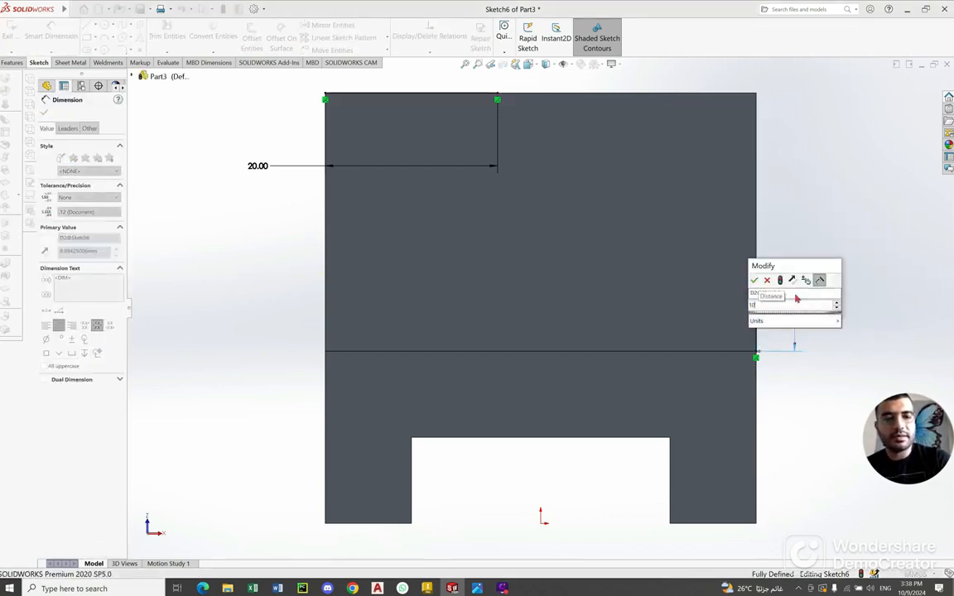
pyautogui.press('Return')
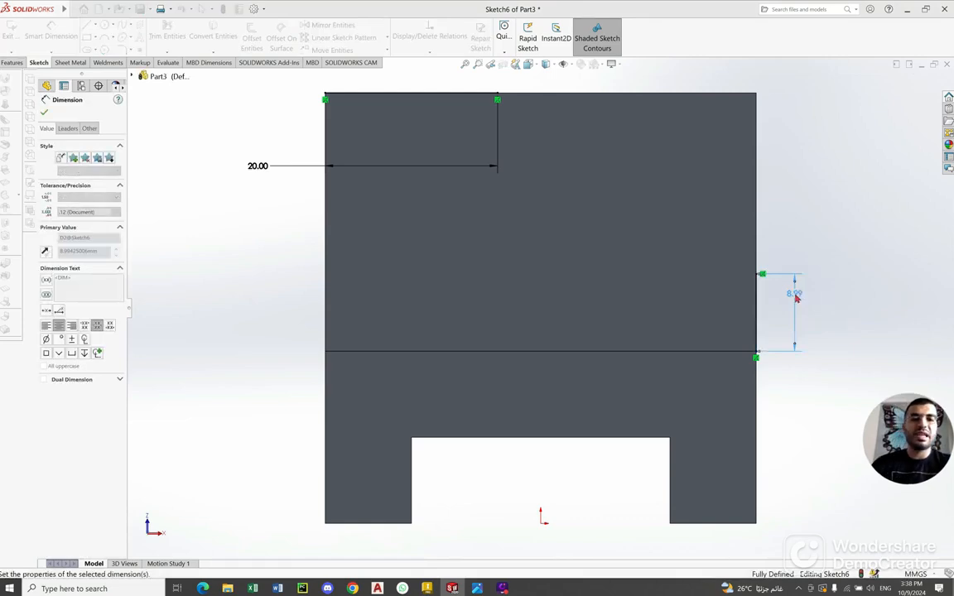
pyautogui.click(44, 112)
# Compare with the reference drawing and sketch the sloped line joining the free ends of the 20 mm and 10 mm lines
pyautogui.hotkey('alt', 'Tab')
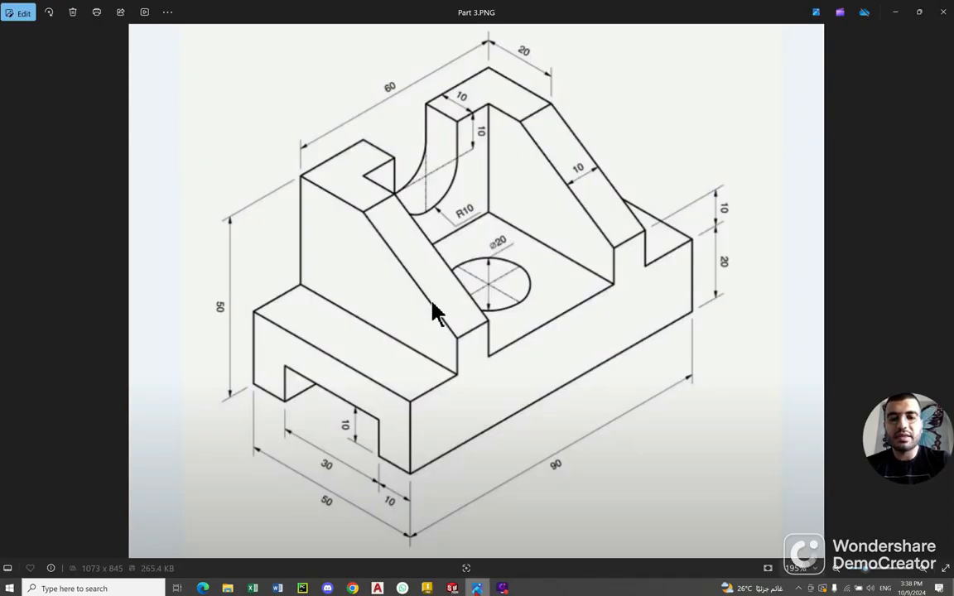
pyautogui.hotkey('alt', 'Tab')
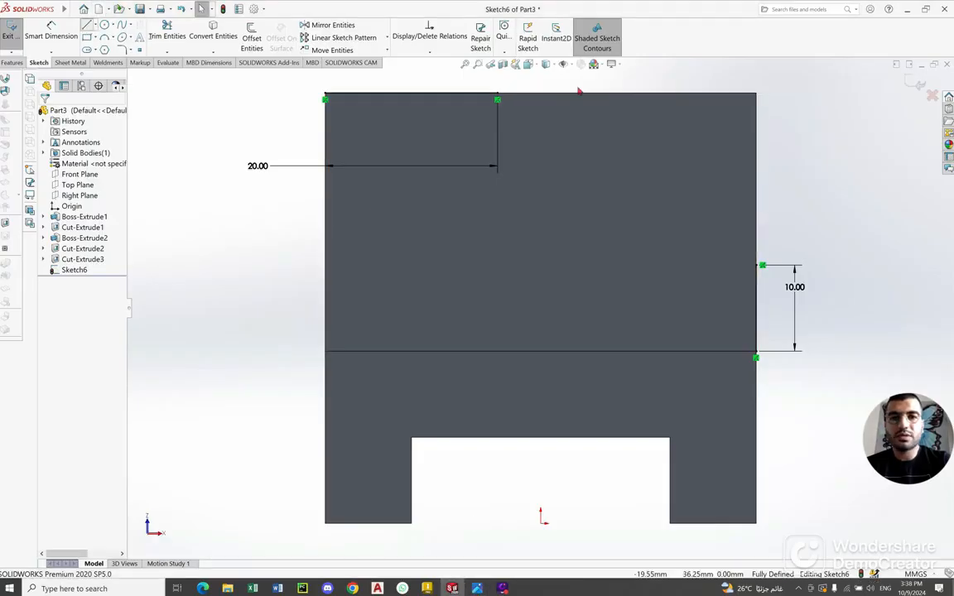
pyautogui.press('l')
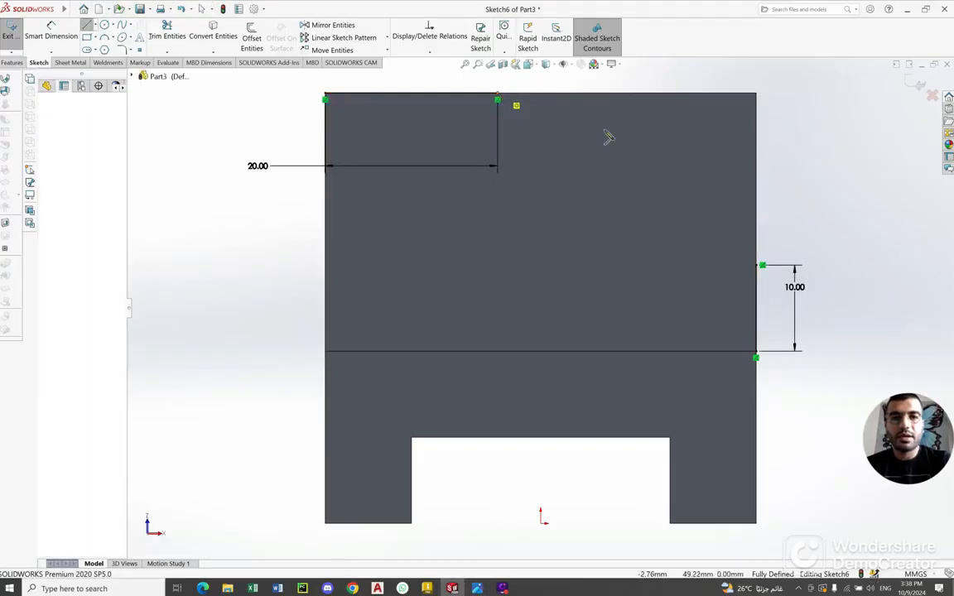
pyautogui.click(497, 100)
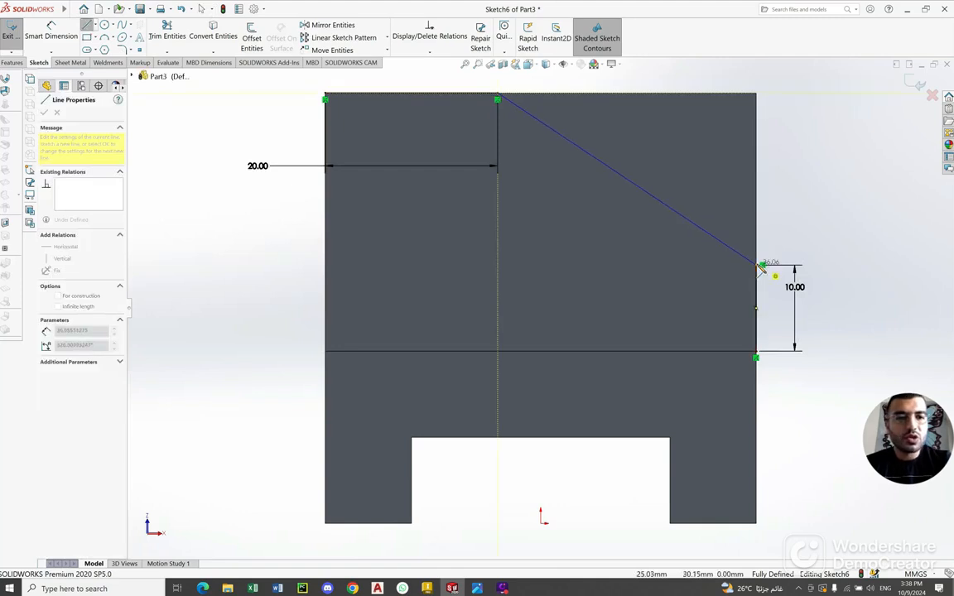
pyautogui.click(757, 266)
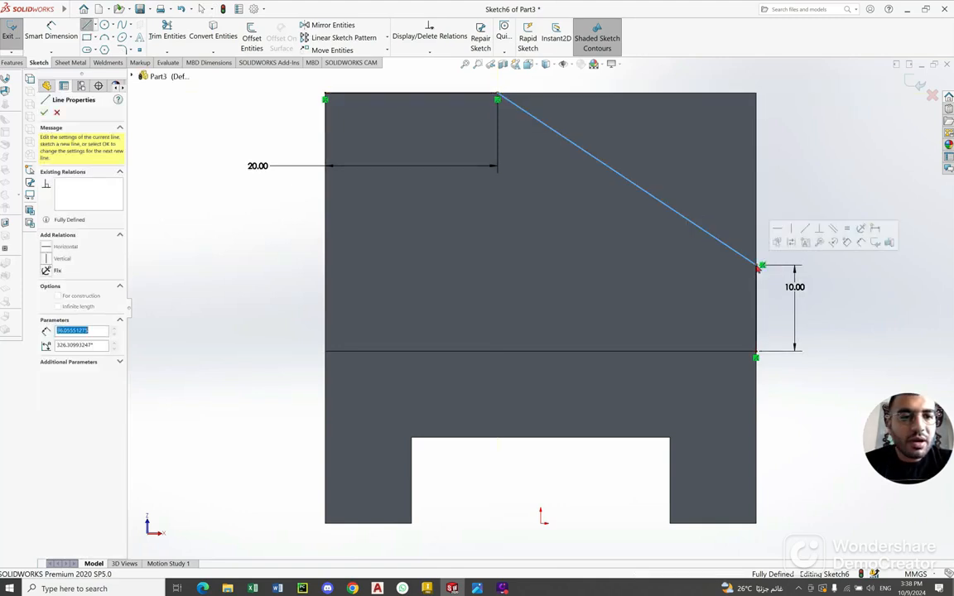
pyautogui.rightClick(796, 142)
pyautogui.click(803, 145)
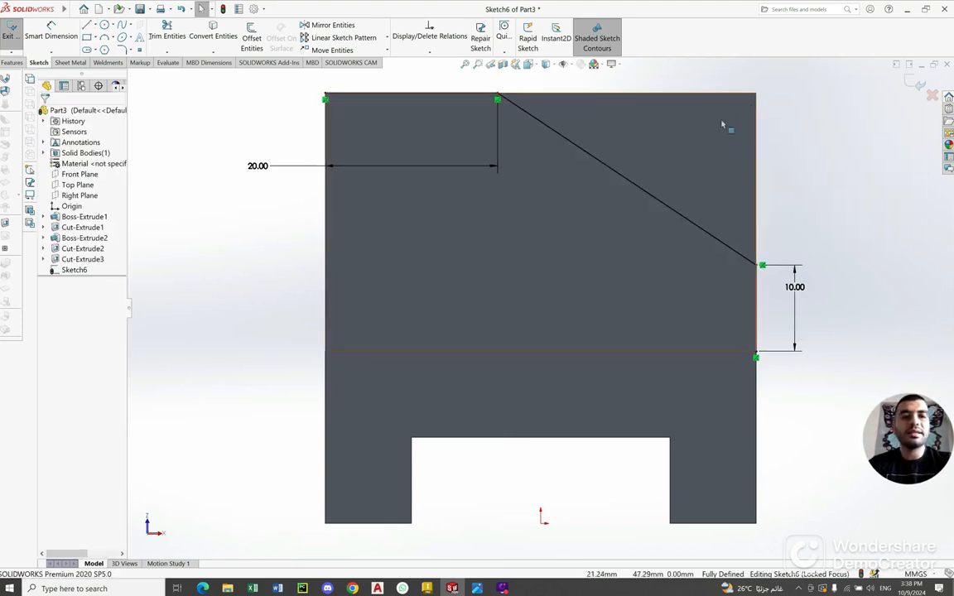
# Close the triangular profile with lines along the wall's upper and front edges, from the slope's upper end through the corner to its lower end
pyautogui.moveTo(647, 155); pyautogui.dragTo(528, 260, button='middle')
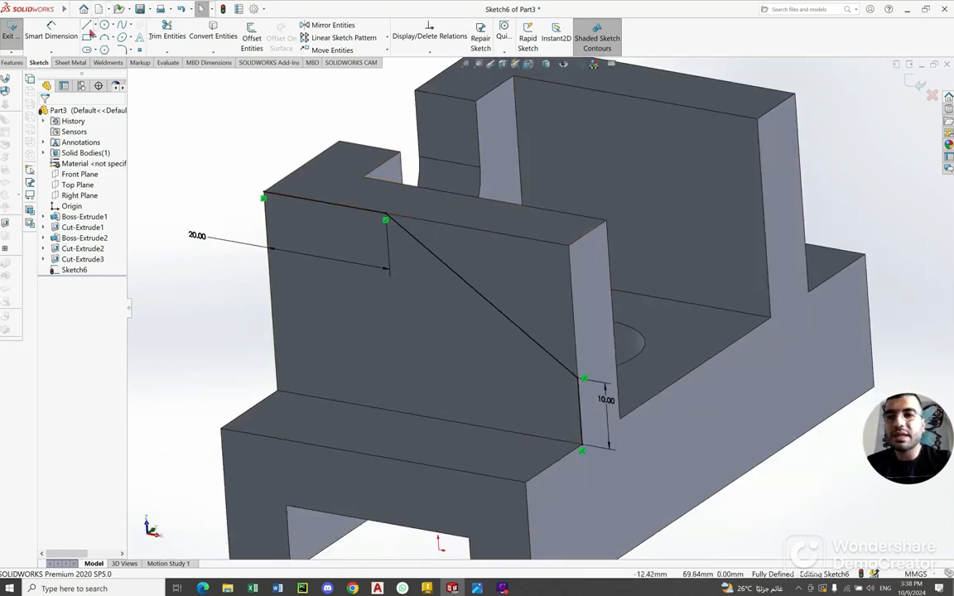
pyautogui.click(476, 245)
pyautogui.rightClick(477, 245)
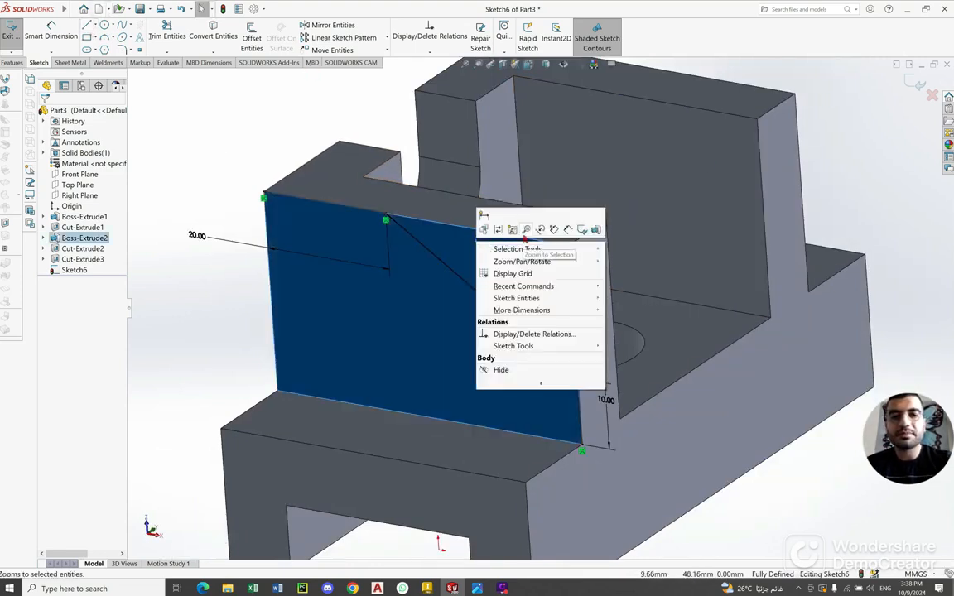
pyautogui.click(145, 149)
pyautogui.click(145, 149)
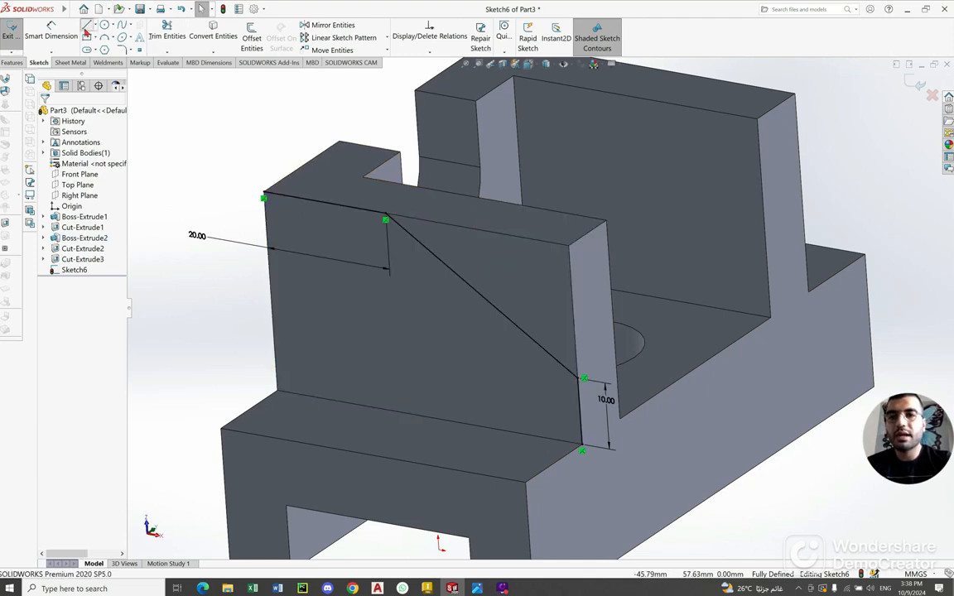
pyautogui.click(86, 29)
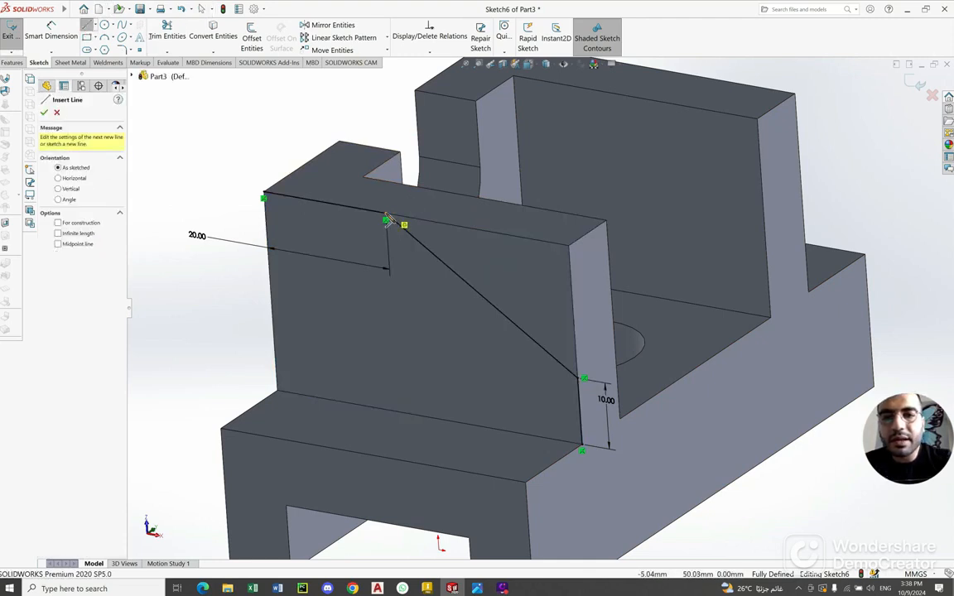
pyautogui.click(387, 219)
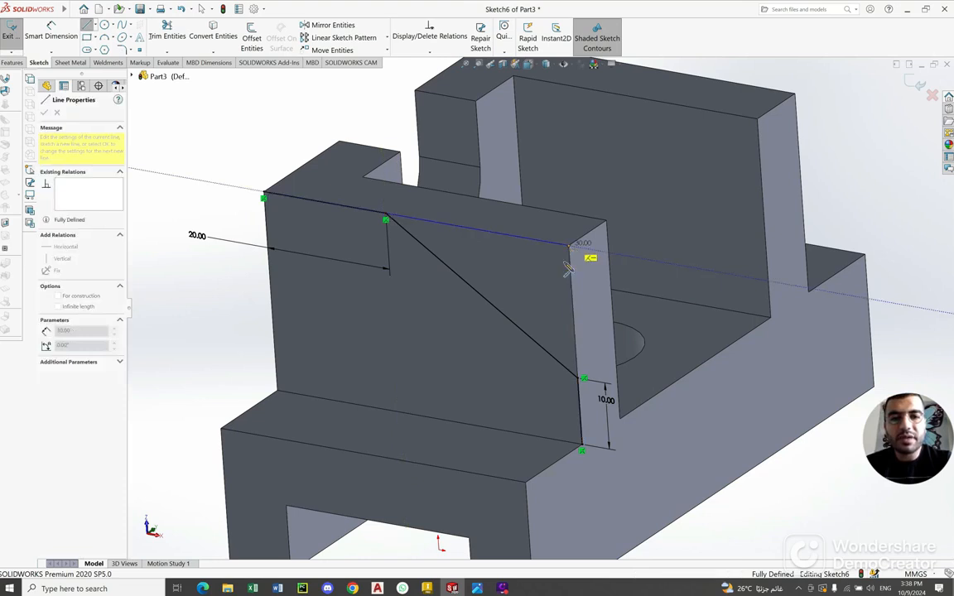
pyautogui.click(568, 250)
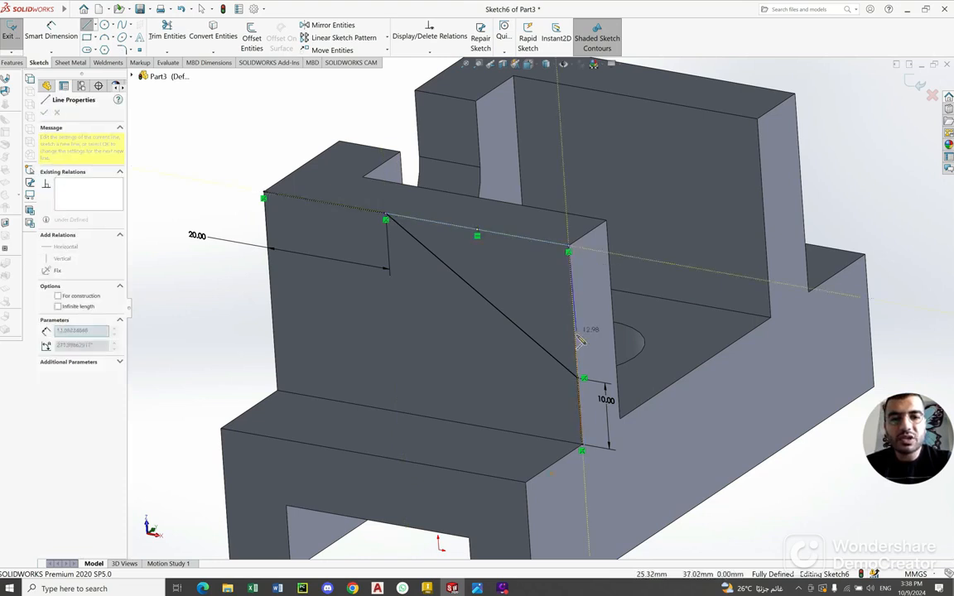
pyautogui.click(583, 379)
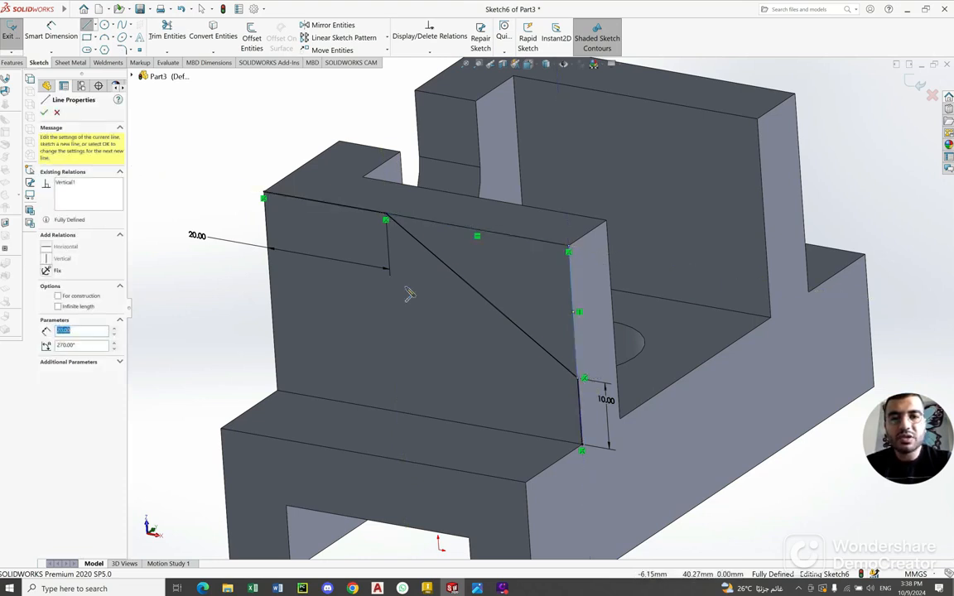
pyautogui.rightClick(189, 158)
pyautogui.click(180, 147)
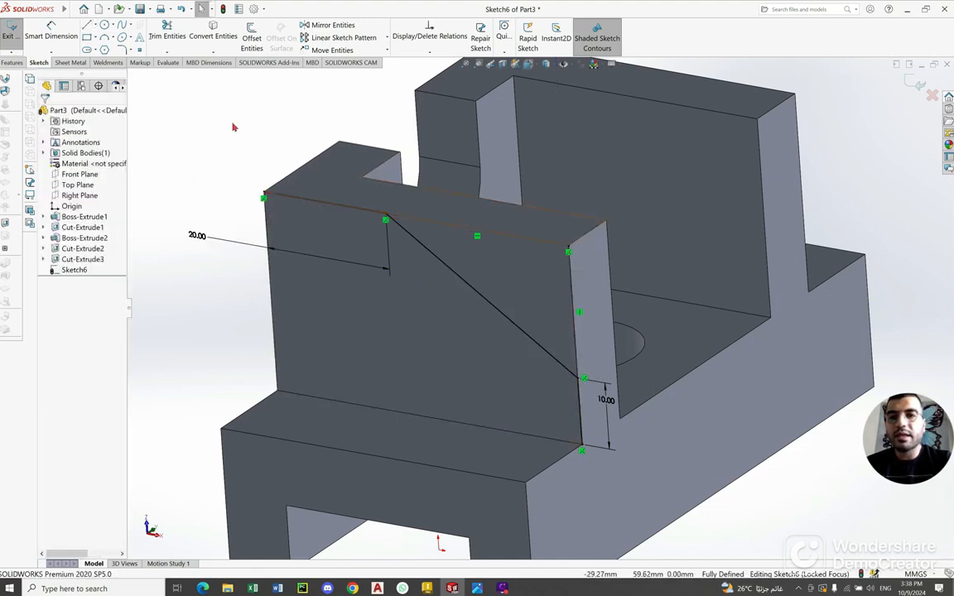
# Trim away the 20 mm and 10 mm helper lines so only the triangular profile remains in the sketch
pyautogui.click(165, 33)
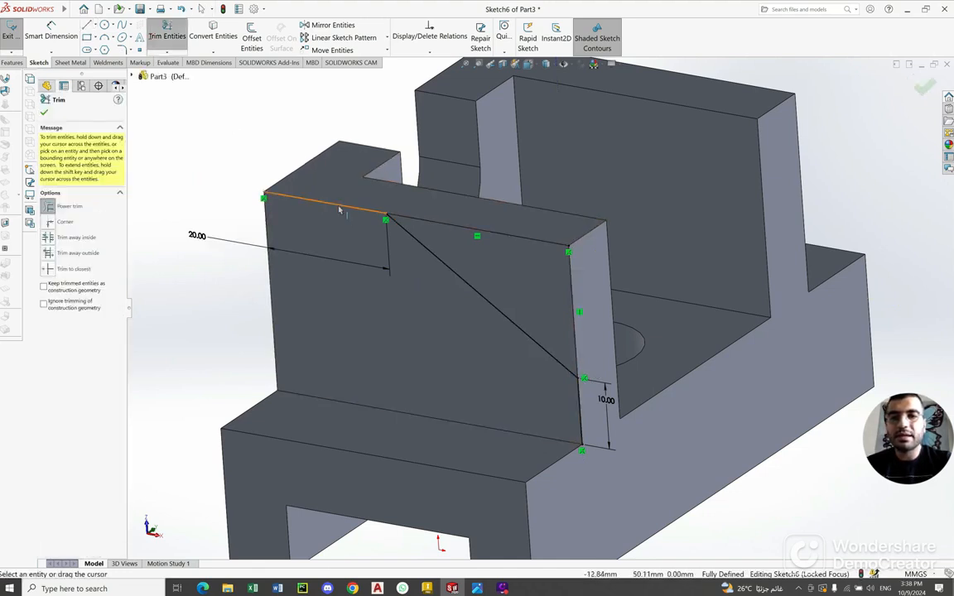
pyautogui.moveTo(345, 195); pyautogui.dragTo(347, 184)
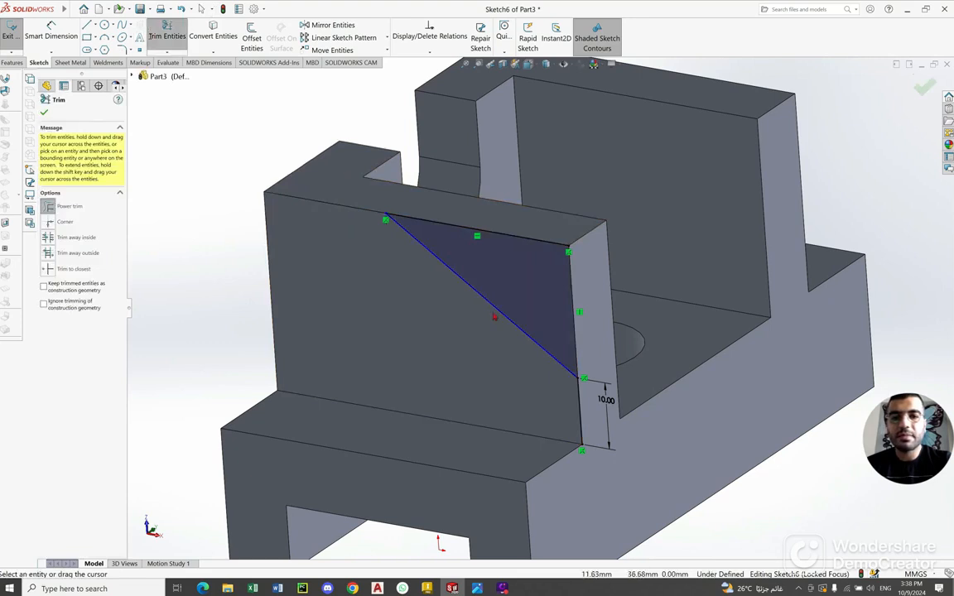
pyautogui.moveTo(504, 394); pyautogui.dragTo(608, 414)
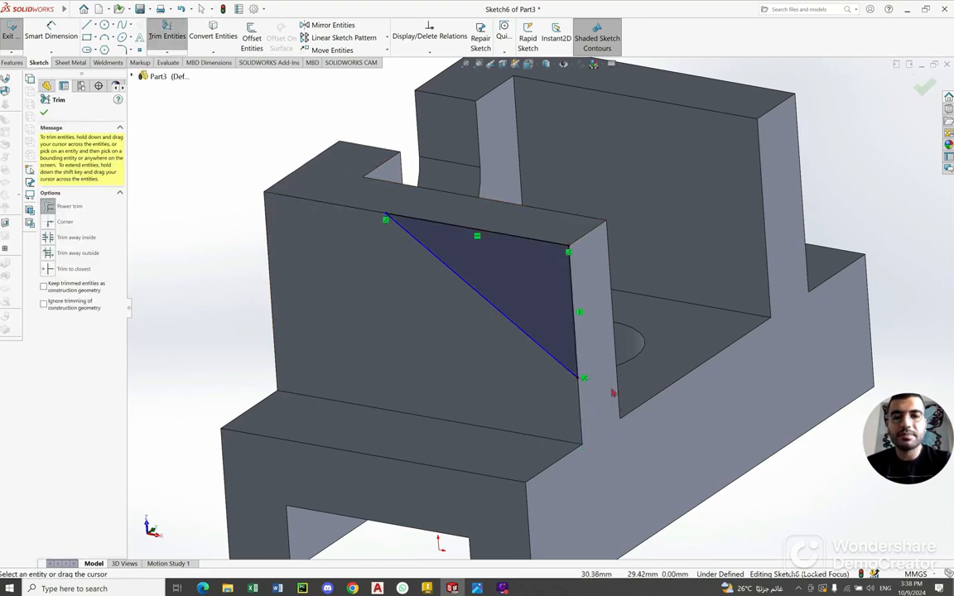
pyautogui.click(47, 116)
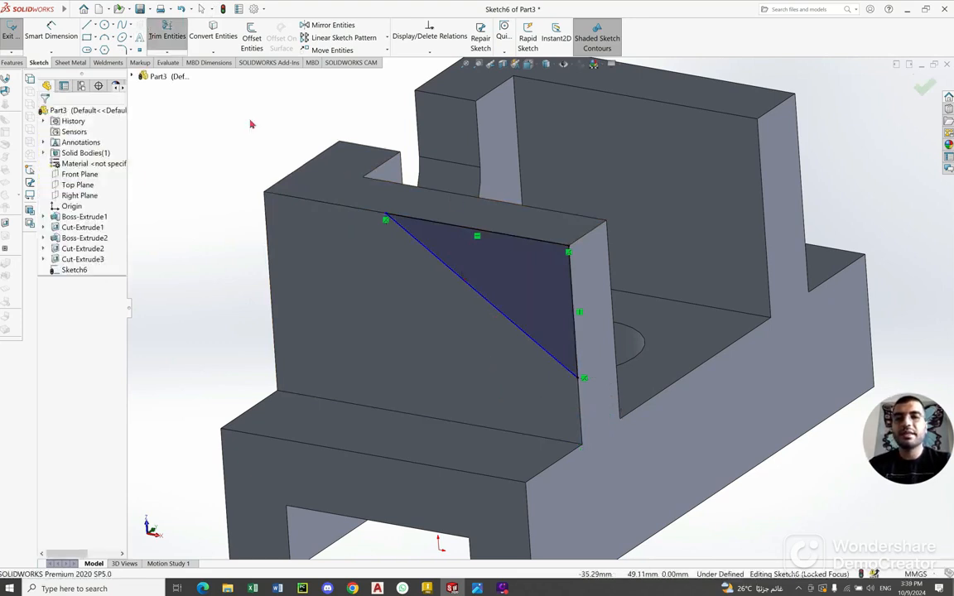
# Cut-extrude the triangular profile Through All so that both side walls get the sloped front edge
pyautogui.moveTo(513, 244); pyautogui.dragTo(517, 265, button='middle')
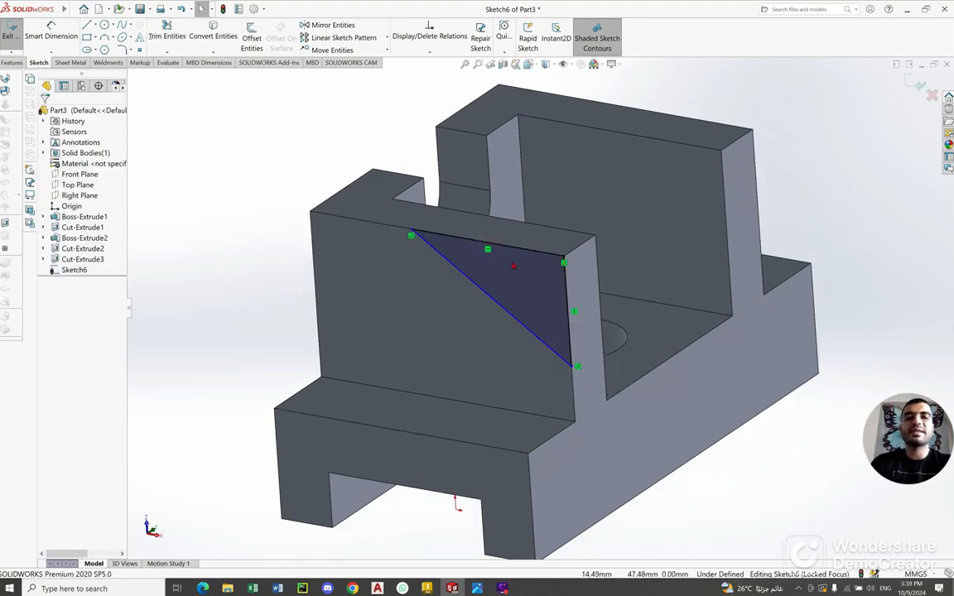
pyautogui.click(11, 63)
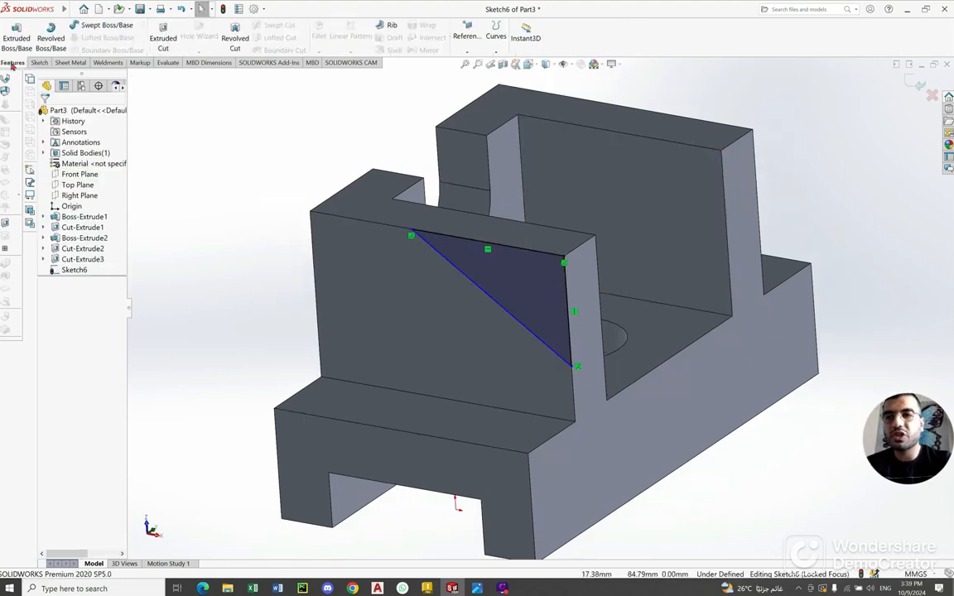
pyautogui.click(156, 37)
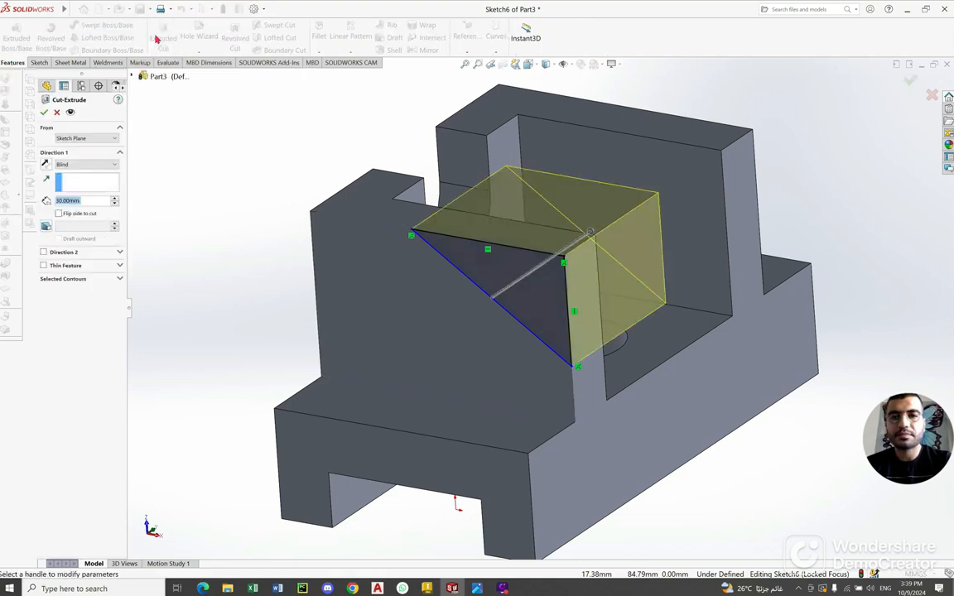
pyautogui.moveTo(699, 258); pyautogui.dragTo(461, 157, button='middle')
pyautogui.click(74, 165)
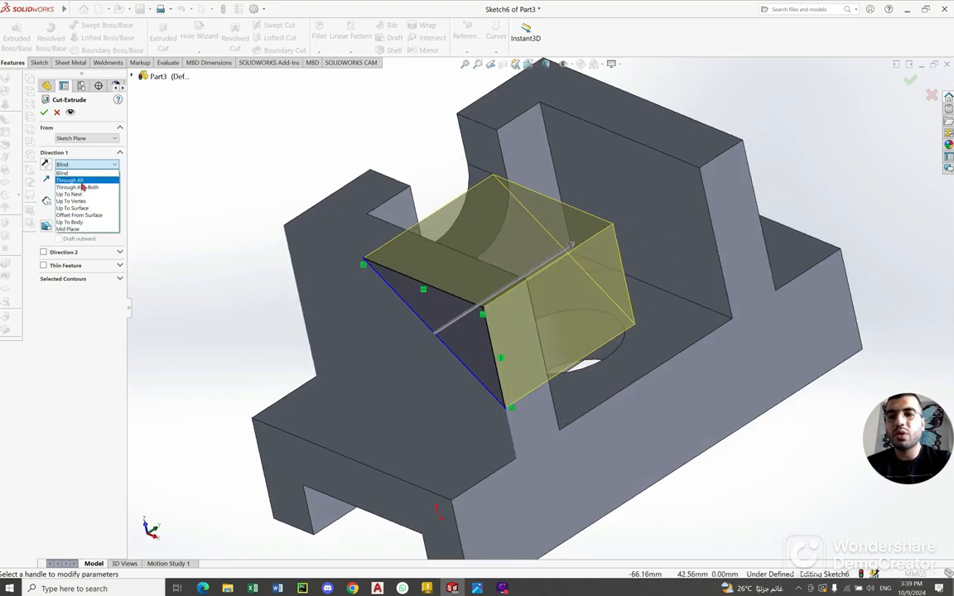
pyautogui.click(80, 181)
pyautogui.moveTo(621, 517)
pyautogui.mouseDown(button='middle')
pyautogui.moveTo(662, 273)
pyautogui.moveTo(609, 332)
pyautogui.moveTo(571, 355)
pyautogui.mouseUp(button='middle')
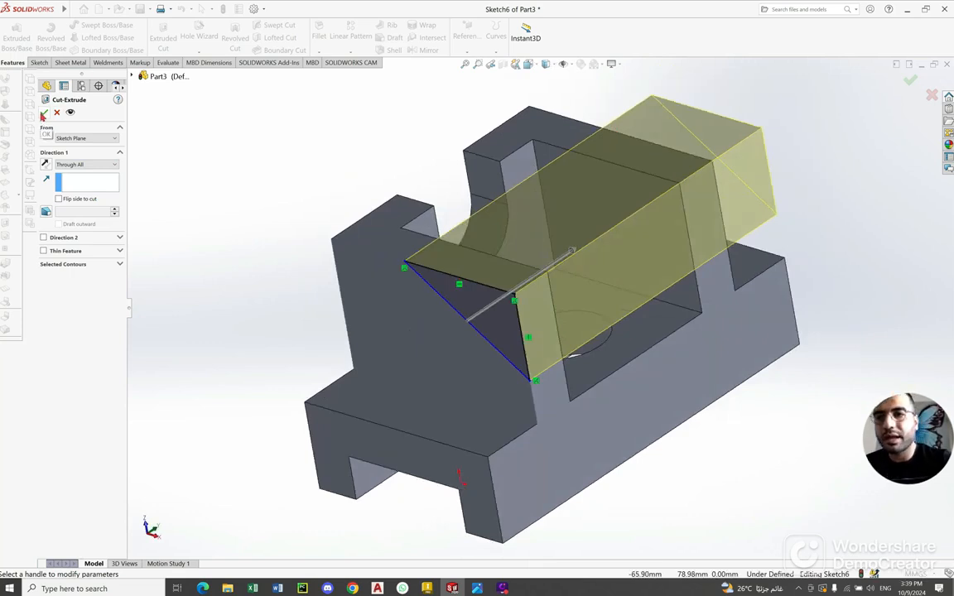
pyautogui.click(43, 114)
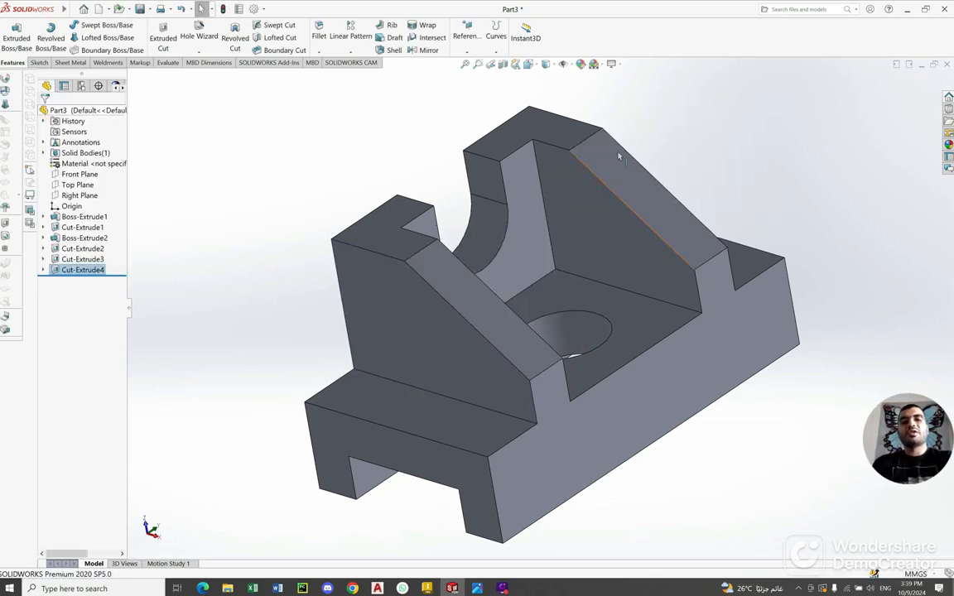
pyautogui.click(743, 161)
# Examine the bracket from several angles and compare its slopes, slot and hole with the Part 3 reference drawing
pyautogui.scroll(3, 642, 313)
pyautogui.moveTo(643, 312); pyautogui.dragTo(539, 327, button='middle')
pyautogui.scroll(-3, 562, 335)
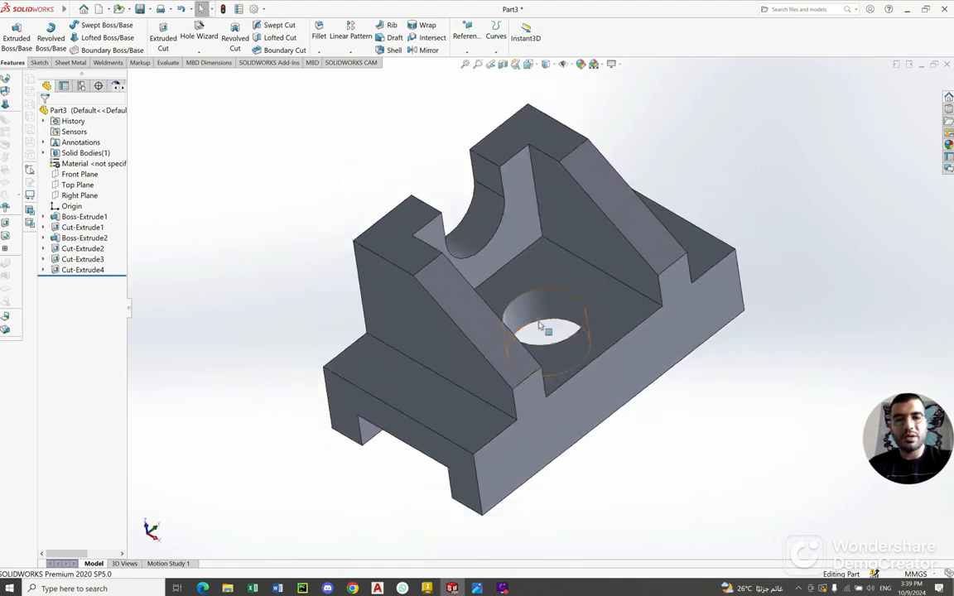
pyautogui.moveTo(521, 283); pyautogui.dragTo(568, 151, button='middle')
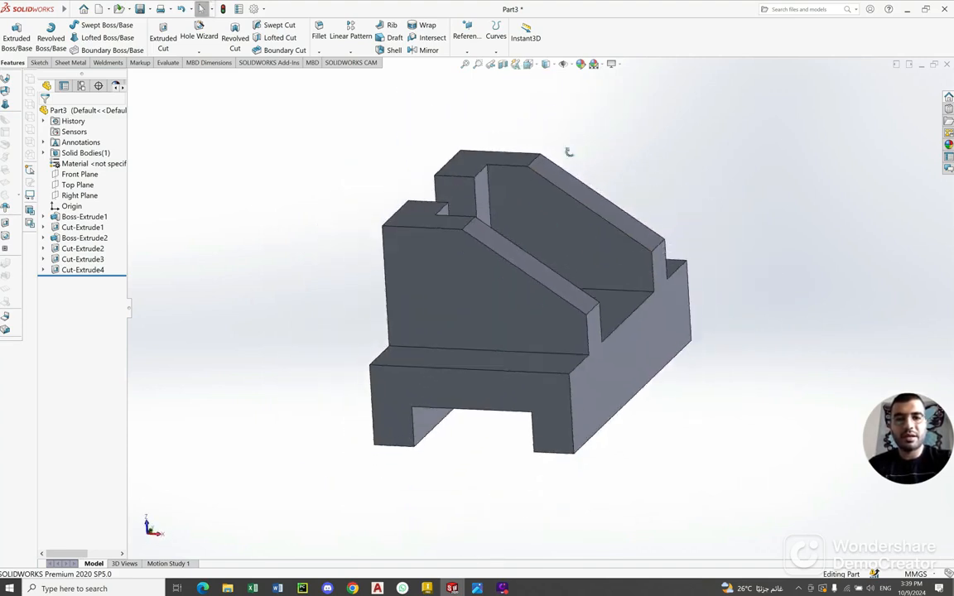
pyautogui.moveTo(546, 269); pyautogui.dragTo(552, 321, button='middle')
pyautogui.click(477, 588)
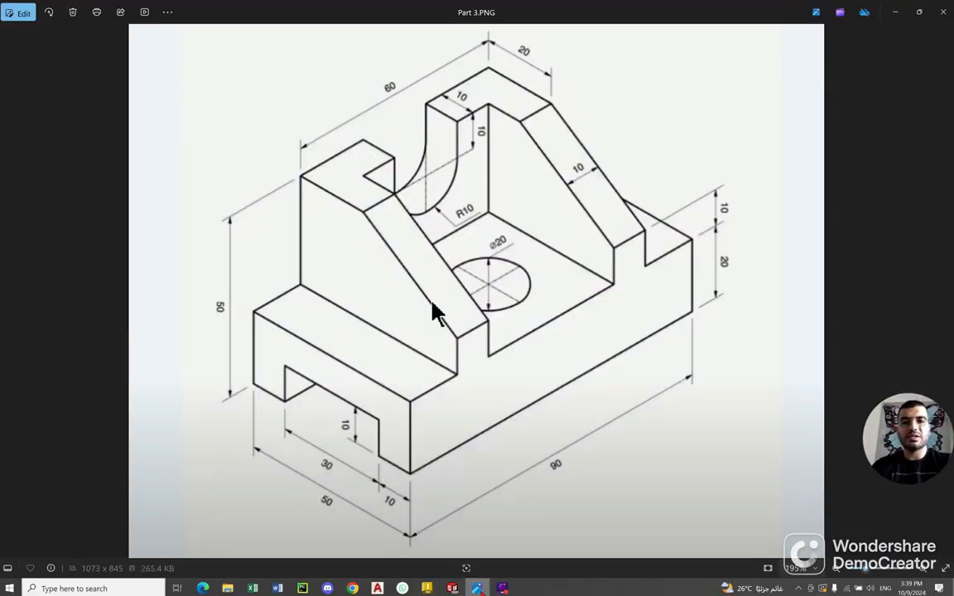
pyautogui.click(452, 588)
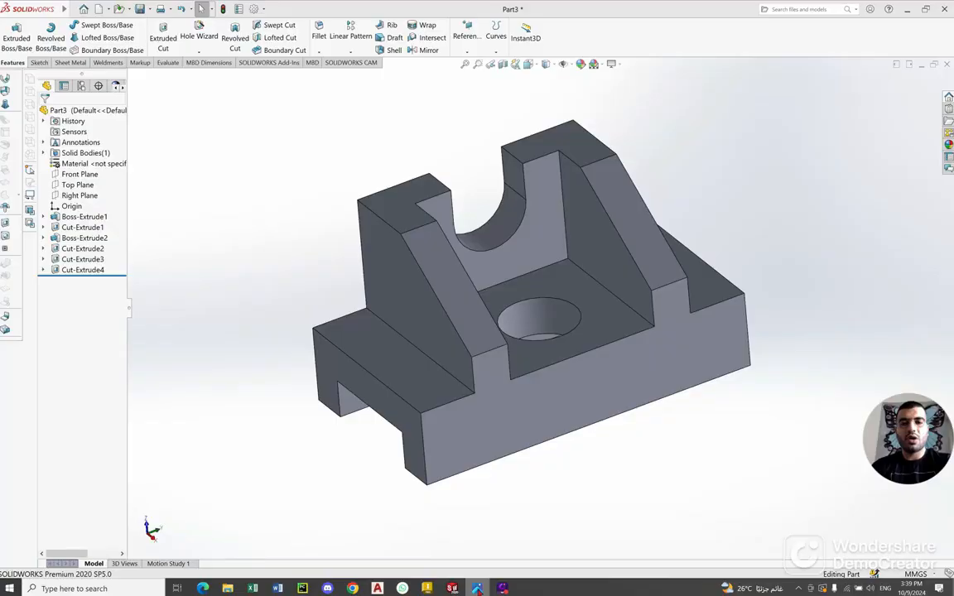
pyautogui.moveTo(635, 330)
pyautogui.mouseDown(button='middle')
pyautogui.moveTo(631, 367)
pyautogui.moveTo(637, 349)
pyautogui.mouseUp(button='middle')
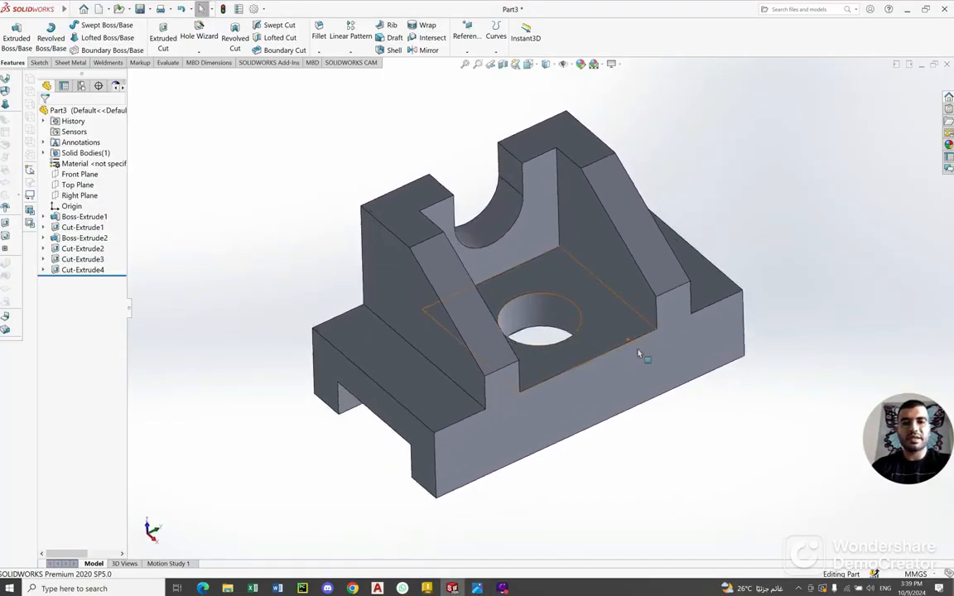
pyautogui.moveTo(574, 314); pyautogui.dragTo(522, 298, button='middle')
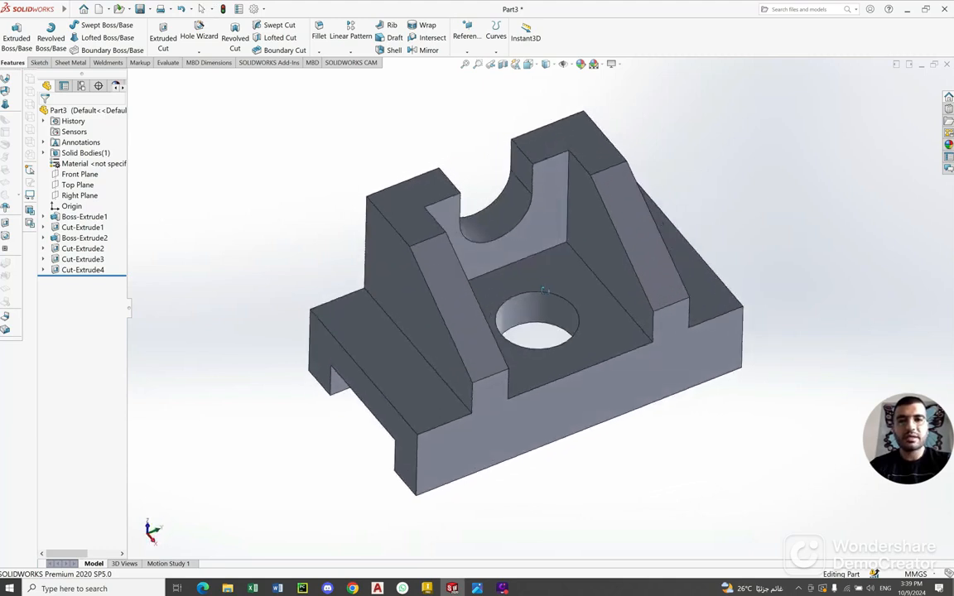
pyautogui.scroll(1, 505, 269)
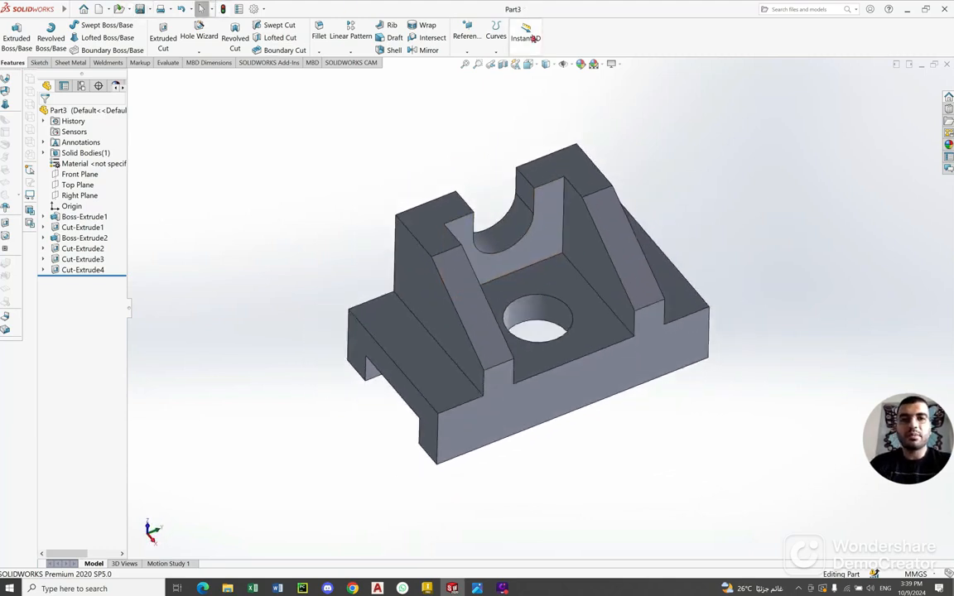
# Change the whole part's appearance colour to light violet-blue, RGB 128, 128, 255, after trying green, cyan and blue
pyautogui.click(589, 65)
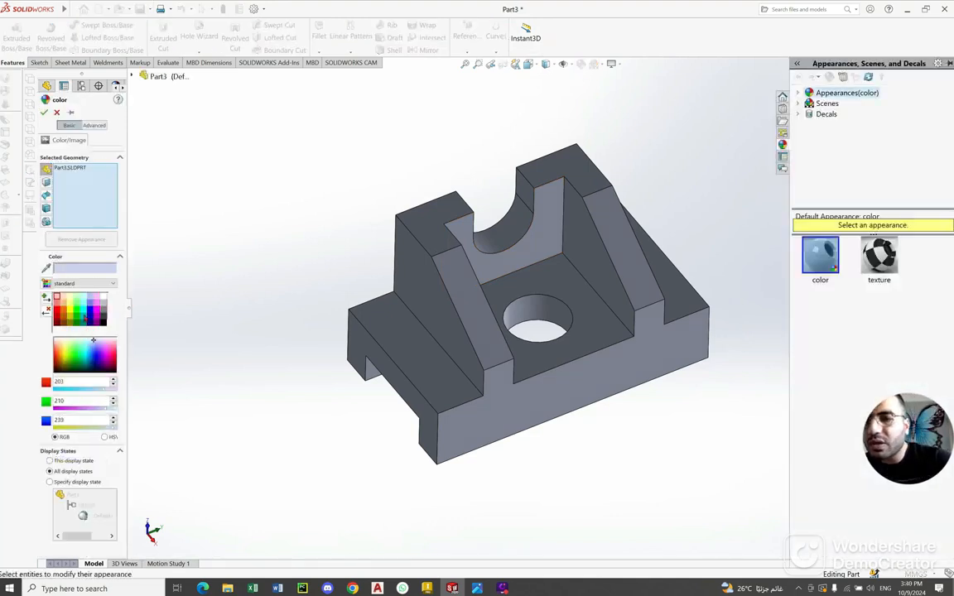
pyautogui.click(76, 310)
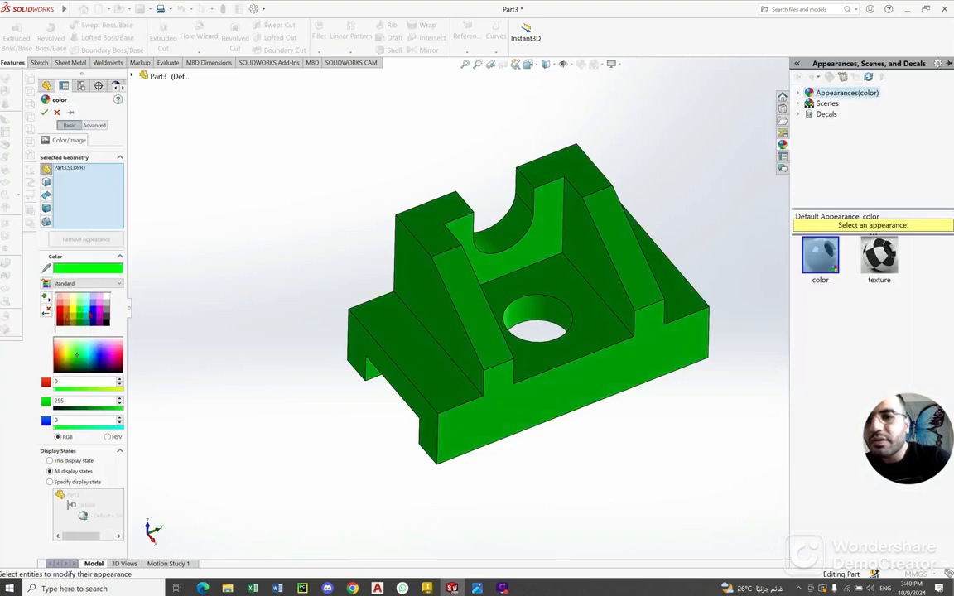
pyautogui.click(87, 312)
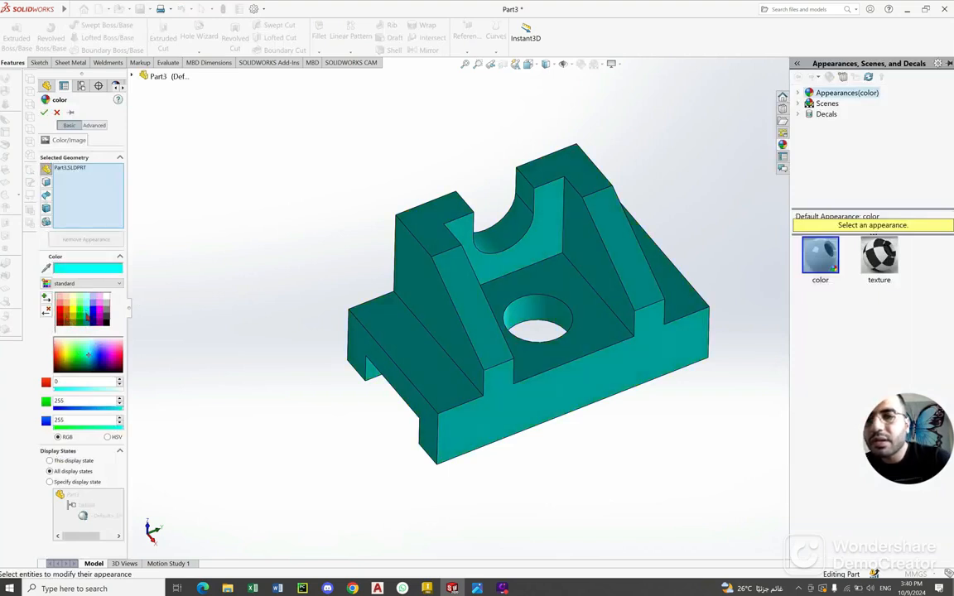
pyautogui.click(99, 355)
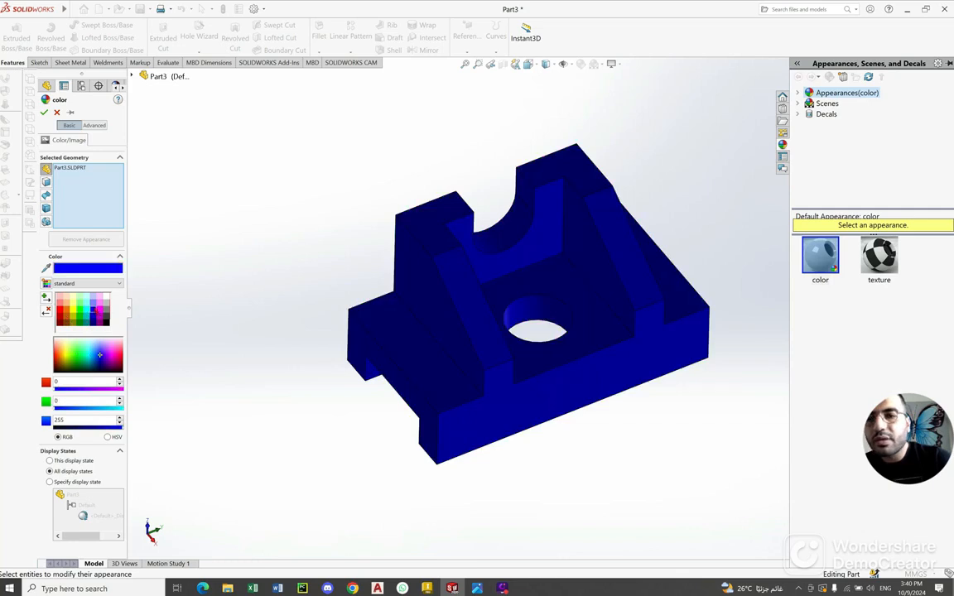
pyautogui.click(93, 305)
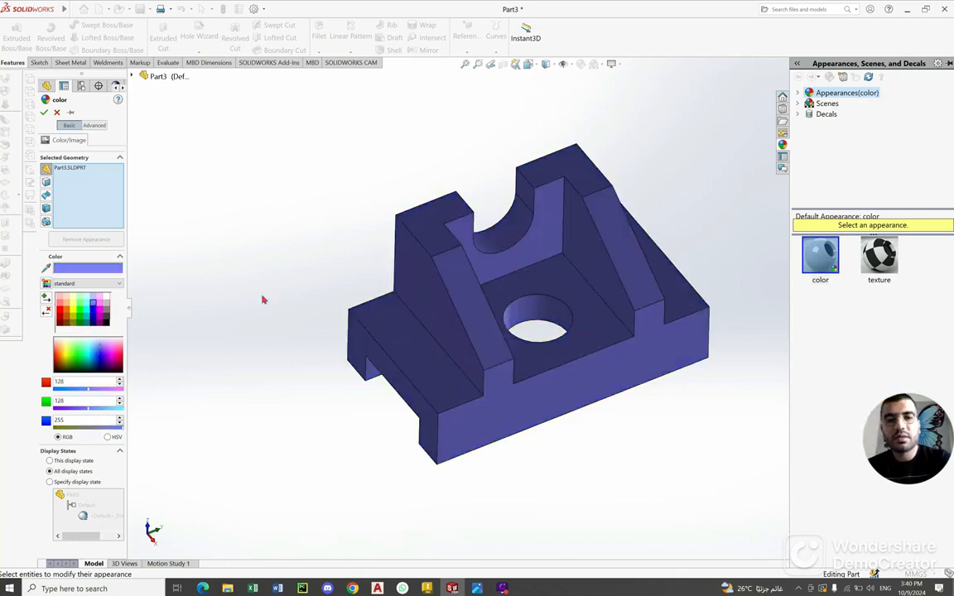
pyautogui.moveTo(515, 290); pyautogui.dragTo(534, 299, button='middle')
pyautogui.scroll(-1, 572, 296)
pyautogui.click(44, 114)
pyautogui.moveTo(554, 263); pyautogui.dragTo(524, 318, button='middle')
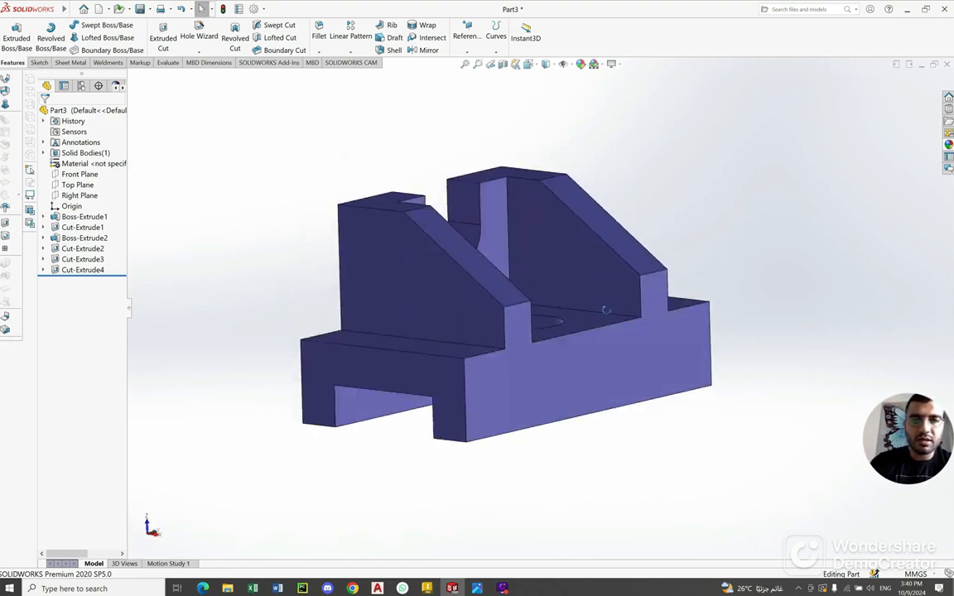